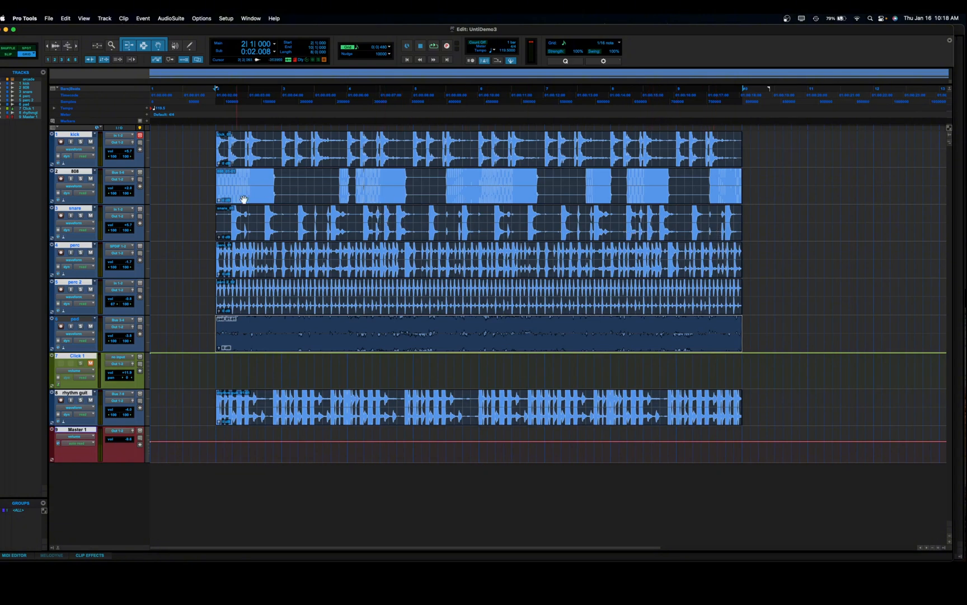
# Mute the pad, rhythm guitar and 808 tracks and play the session to hear the drums without them
pyautogui.click(84, 321)
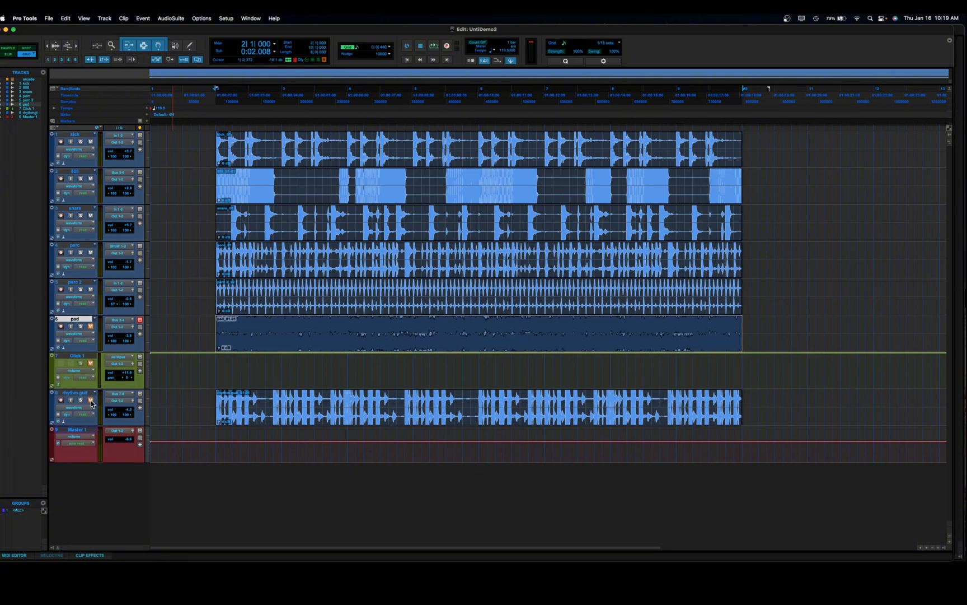
pyautogui.press('space')
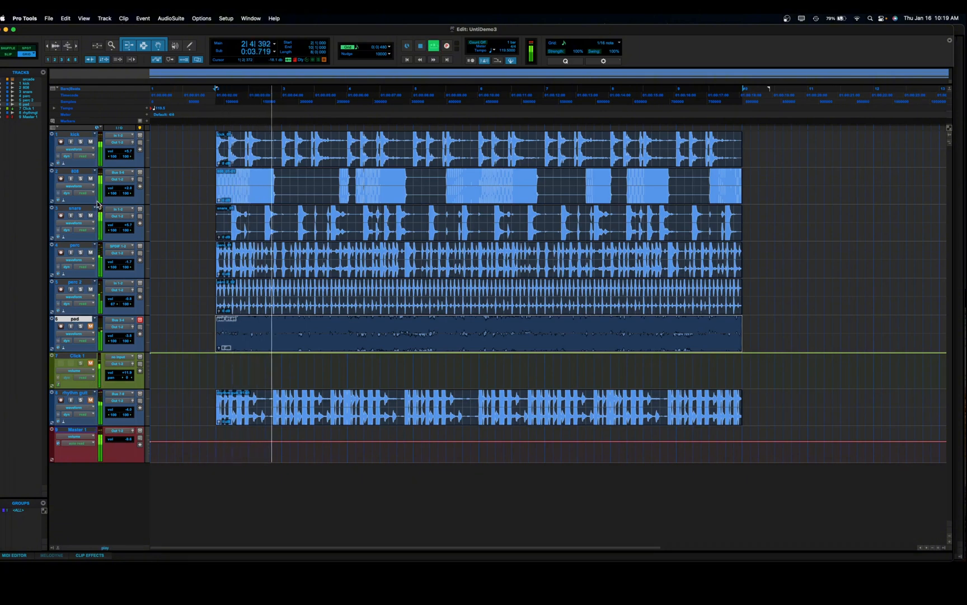
pyautogui.click(91, 179)
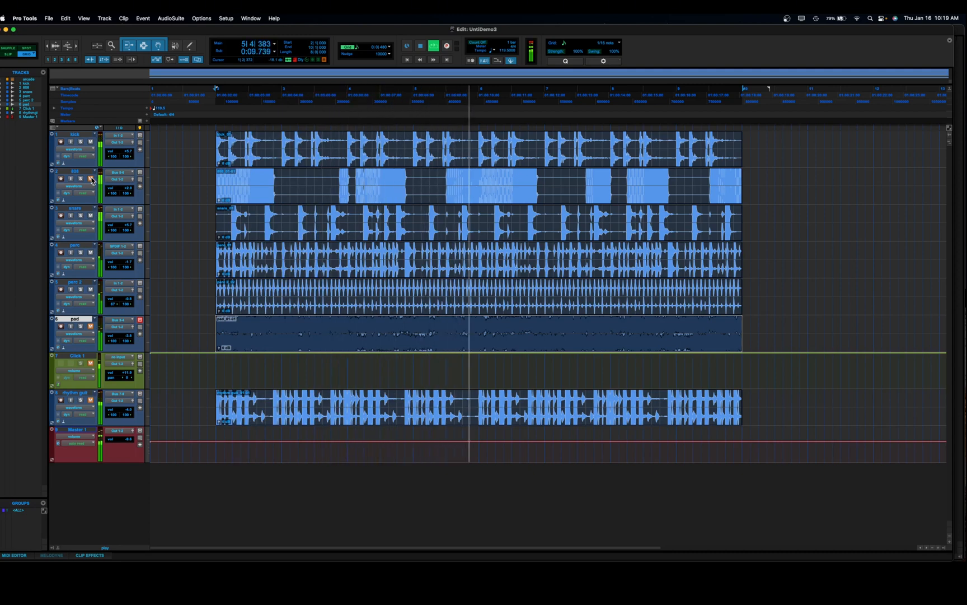
pyautogui.press('space')
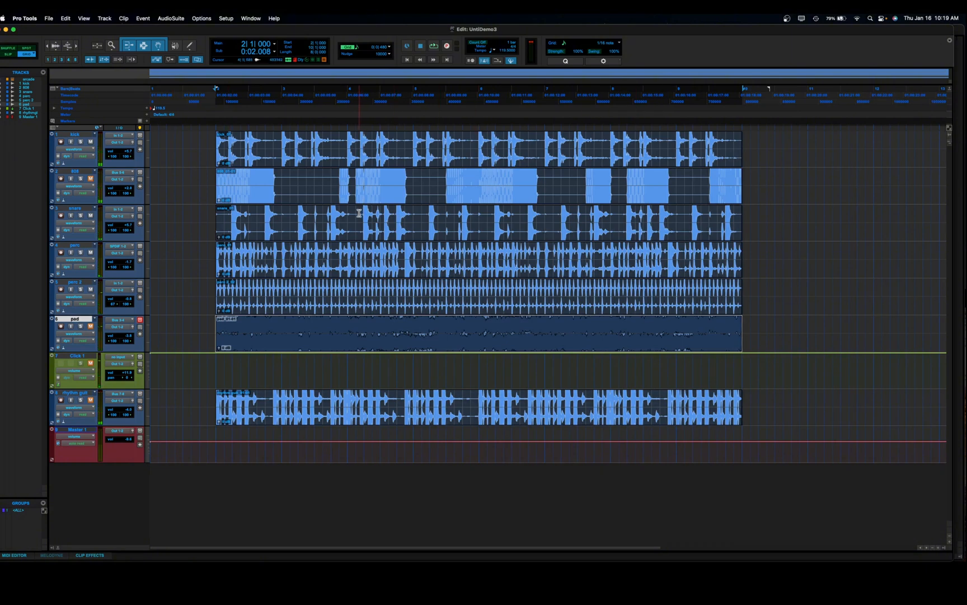
# Audition the snare passage in bar 4
pyautogui.moveTo(359, 212); pyautogui.dragTo(415, 220)
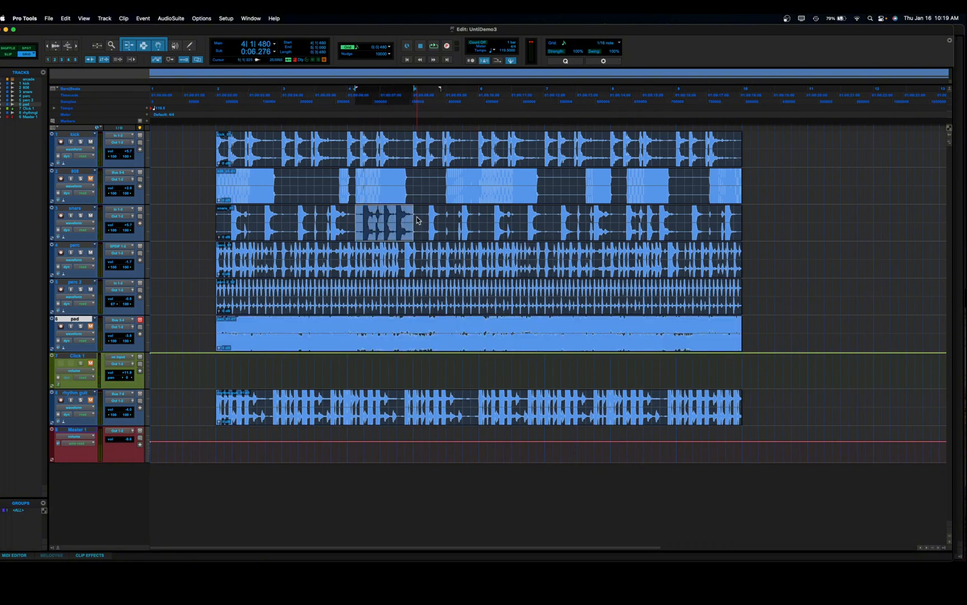
pyautogui.press('space')
pyautogui.click(475, 226)
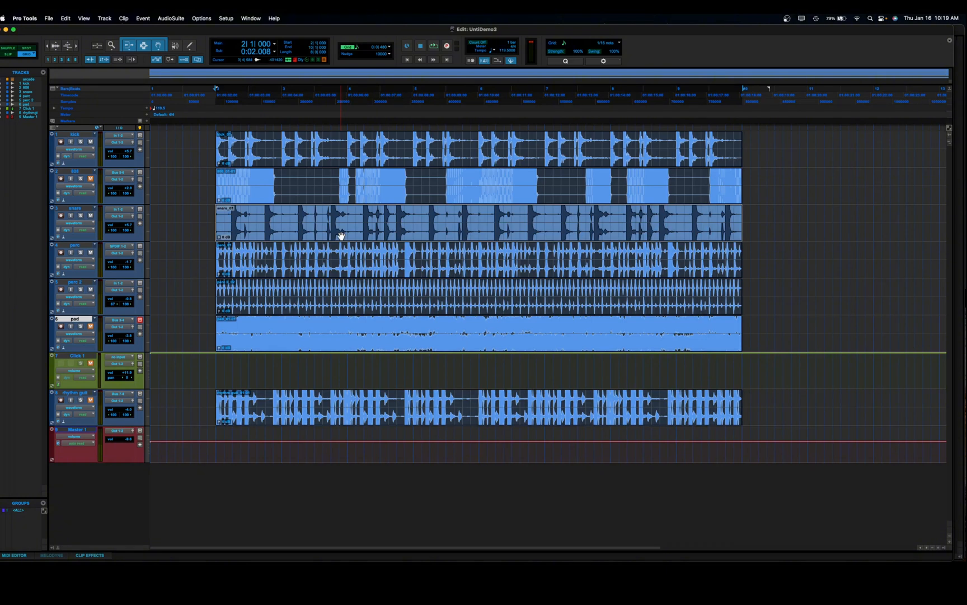
# Rotate the snare pattern by moving its clip to bar 3 and relocating the part beyond bar 10 to bar 2, and play it back
pyautogui.moveTo(341, 236); pyautogui.dragTo(408, 235)
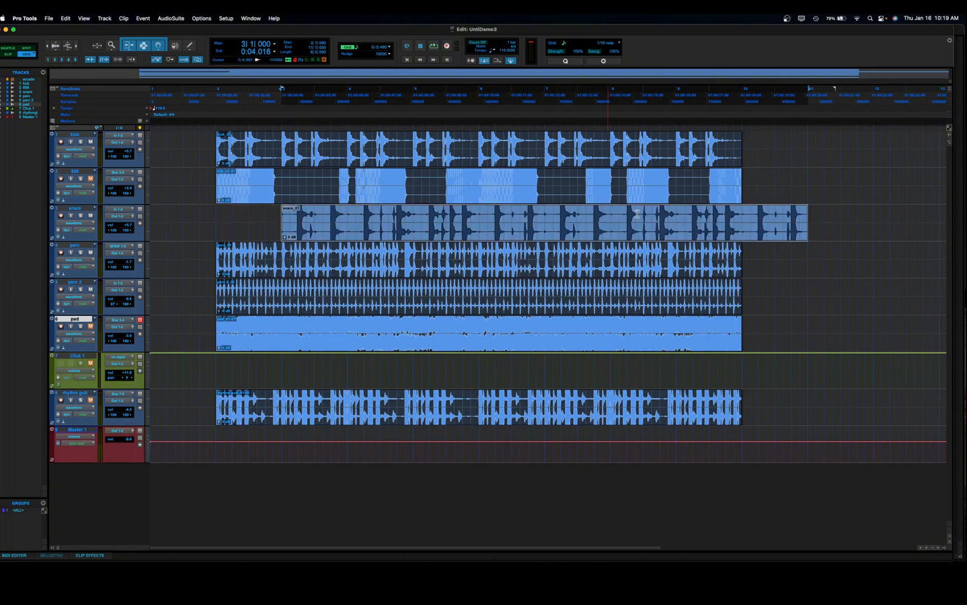
pyautogui.click(743, 217)
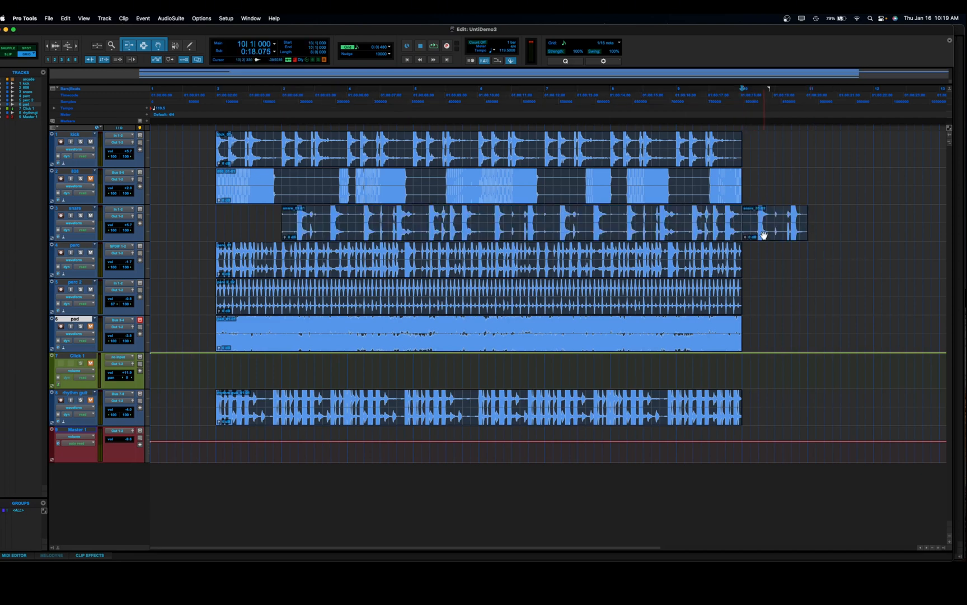
pyautogui.moveTo(770, 236); pyautogui.dragTo(230, 219)
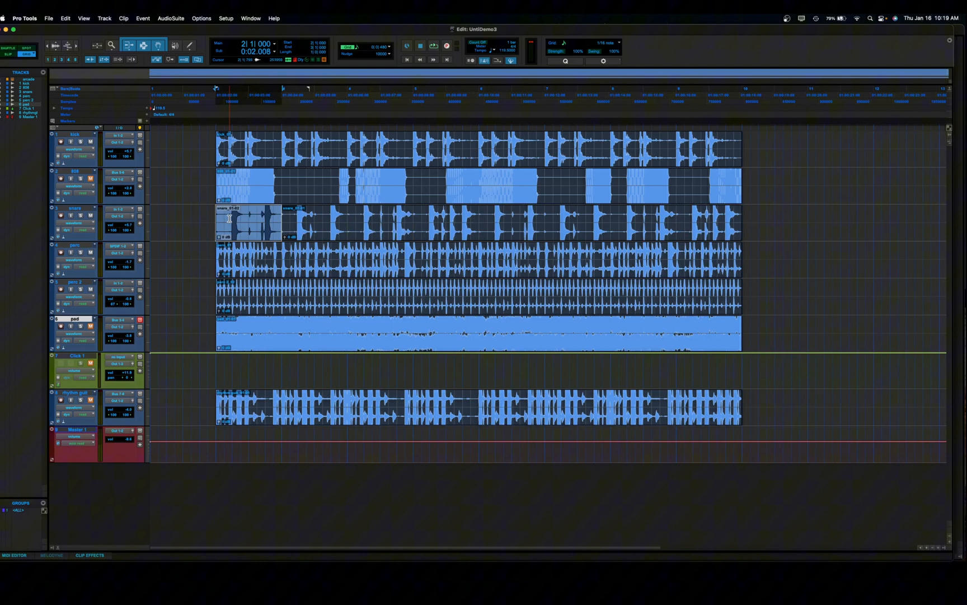
pyautogui.click(201, 217)
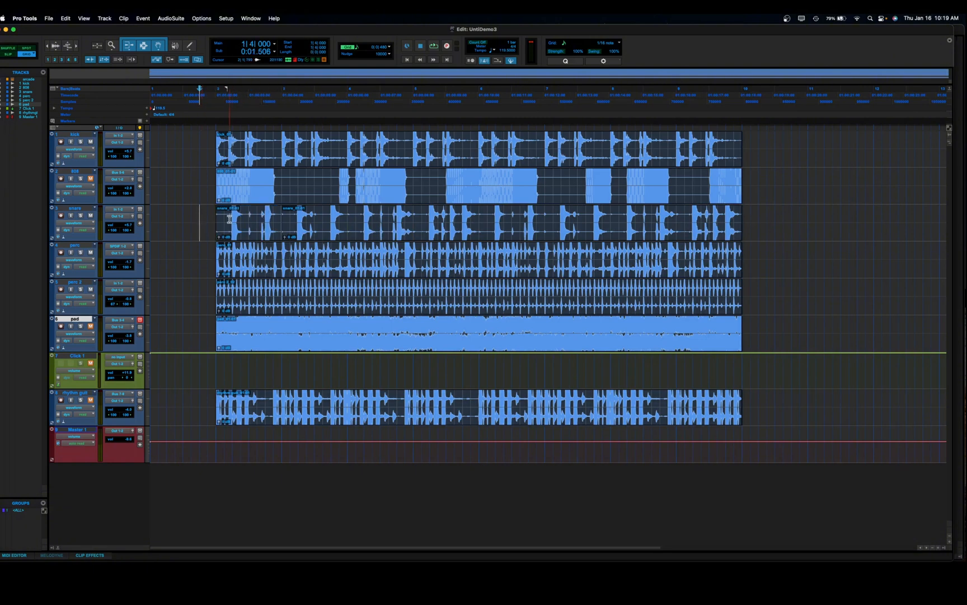
pyautogui.press('space')
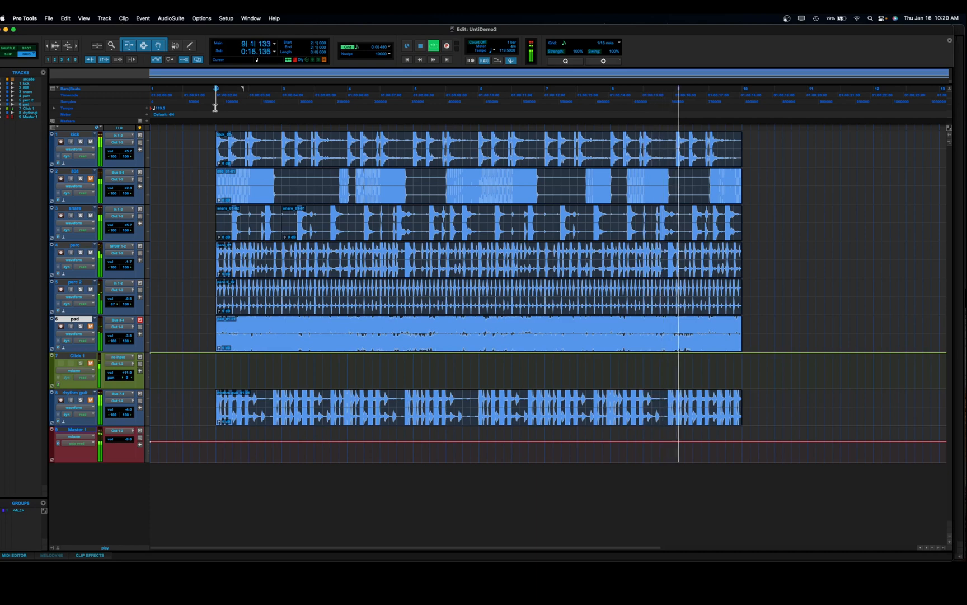
pyautogui.press('space')
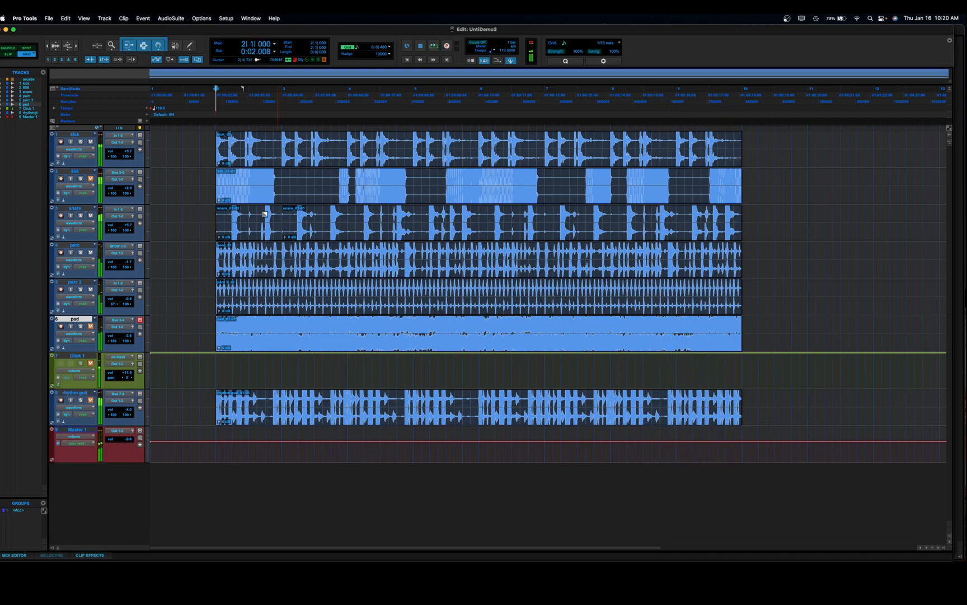
# Consolidate the two snare clips into a single clip spanning bars 2 to 10
pyautogui.click(252, 229)
pyautogui.keyDown('shift'); pyautogui.click(719, 234); pyautogui.keyUp('shift')
pyautogui.moveTo(719, 234); pyautogui.dragTo(725, 238)
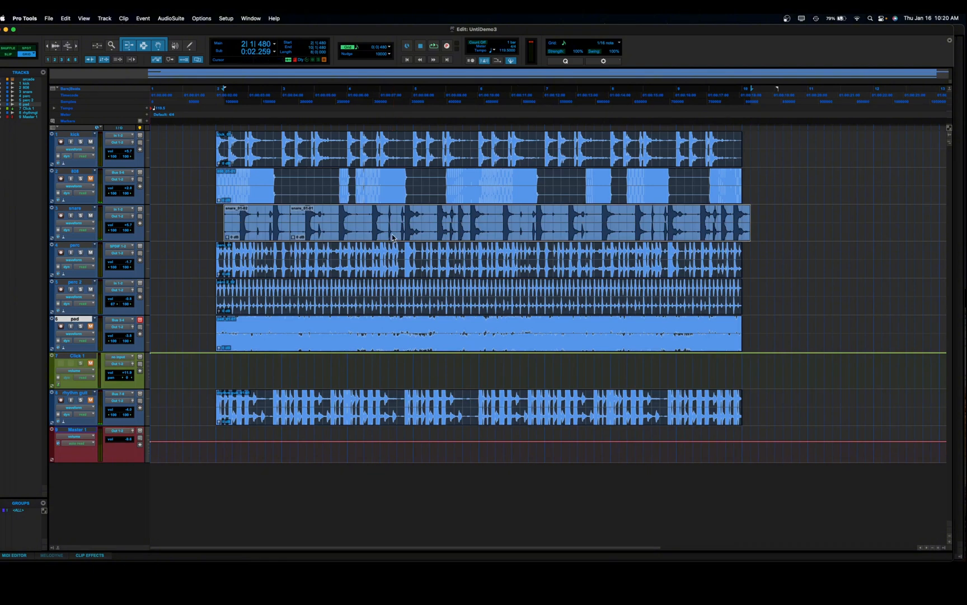
pyautogui.moveTo(393, 237); pyautogui.dragTo(387, 240)
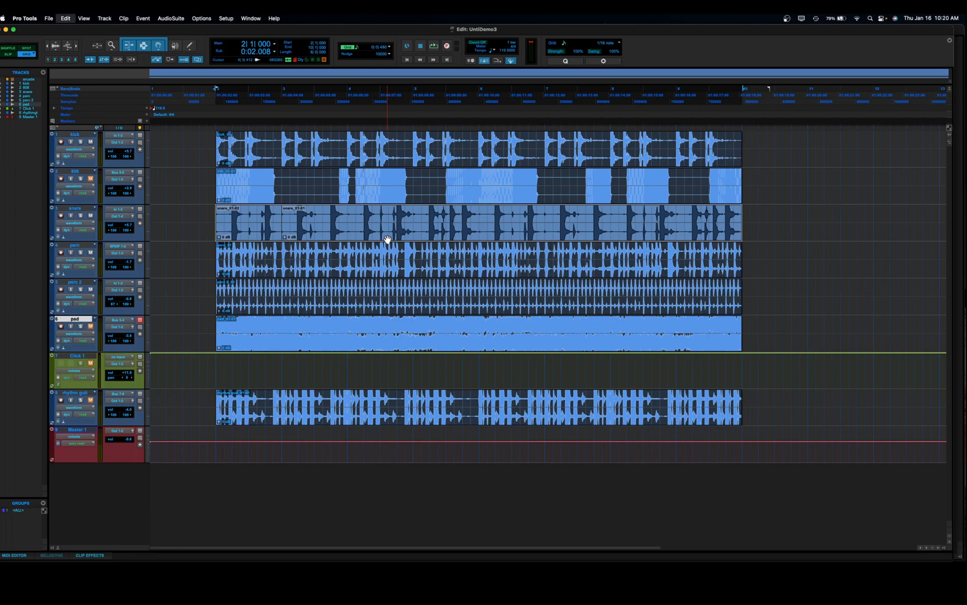
pyautogui.hotkey('alt', 'shift', '3')
pyautogui.click(750, 222)
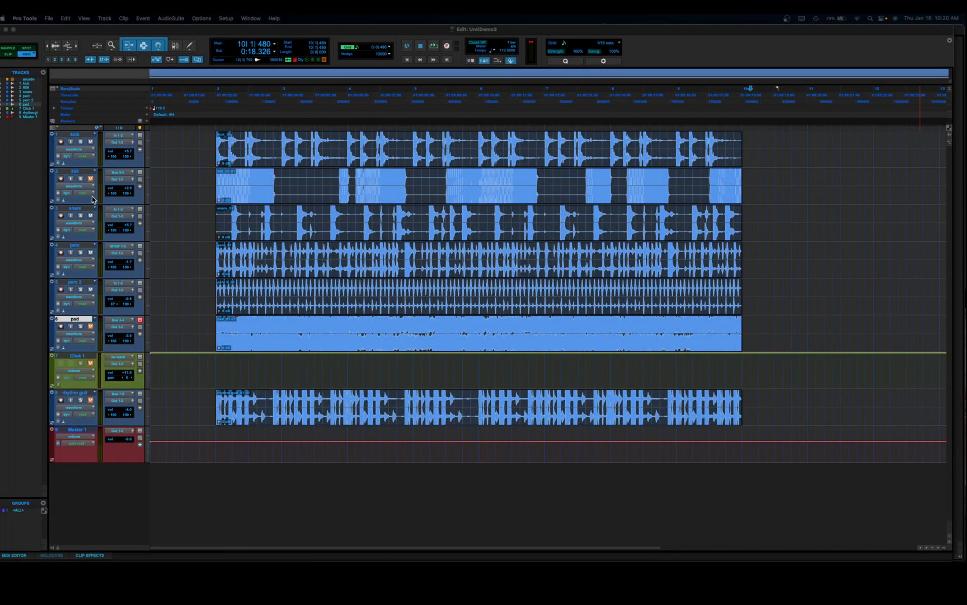
# Play the session from bar 2, mute the kick, perc and perc 2 tracks, and solo the snare
pyautogui.press('space')
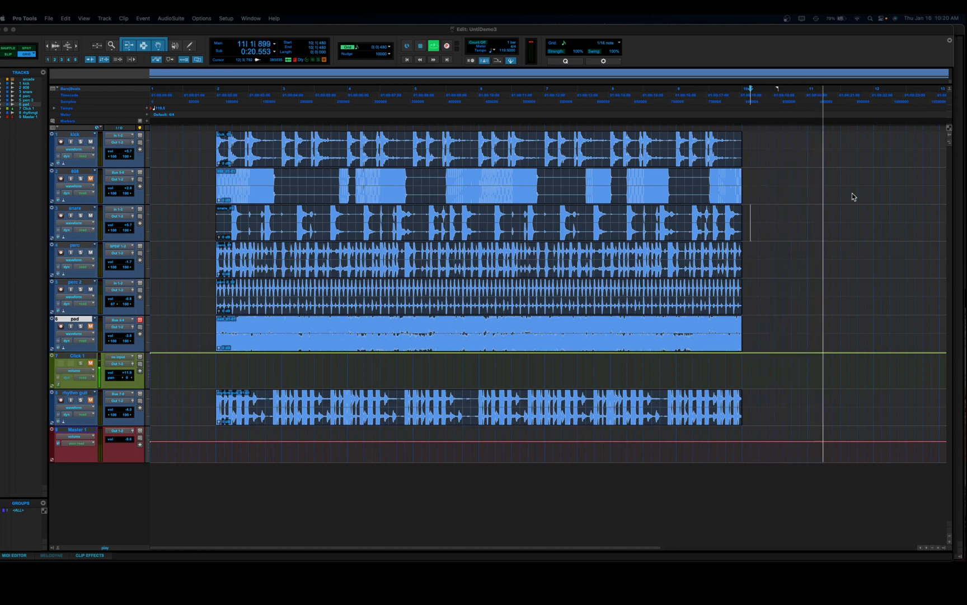
pyautogui.press('space')
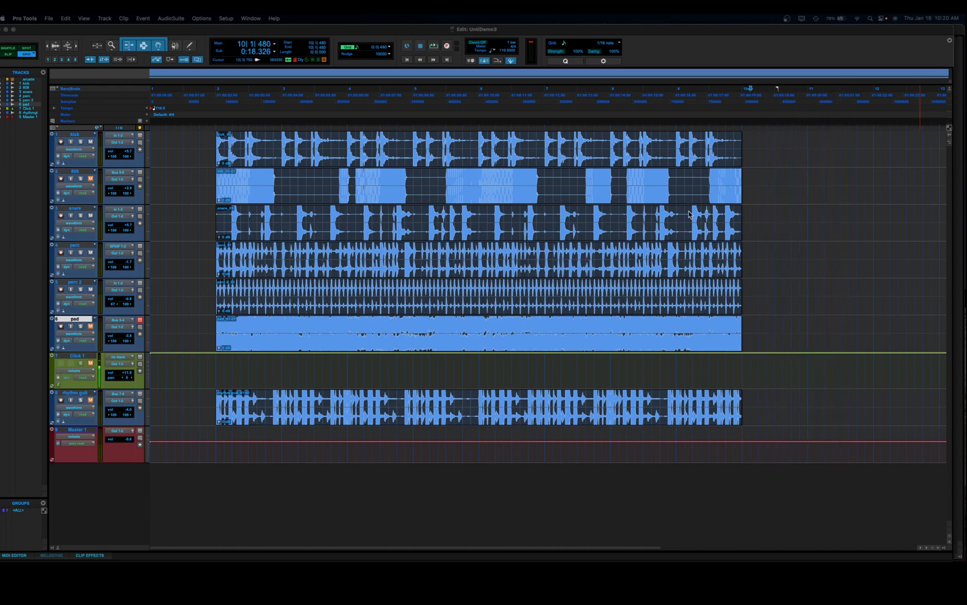
pyautogui.click(496, 161)
pyautogui.press('space')
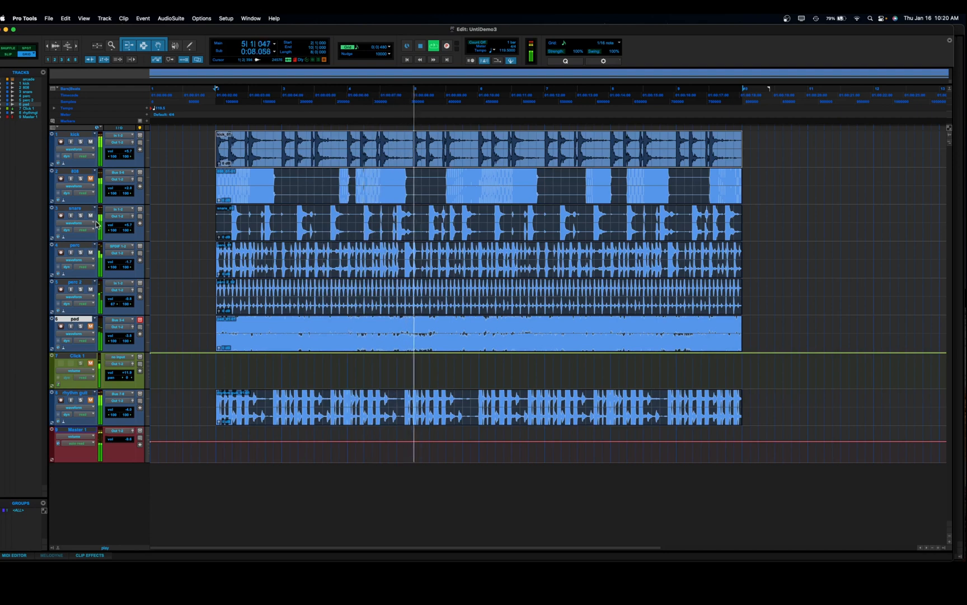
pyautogui.click(90, 253)
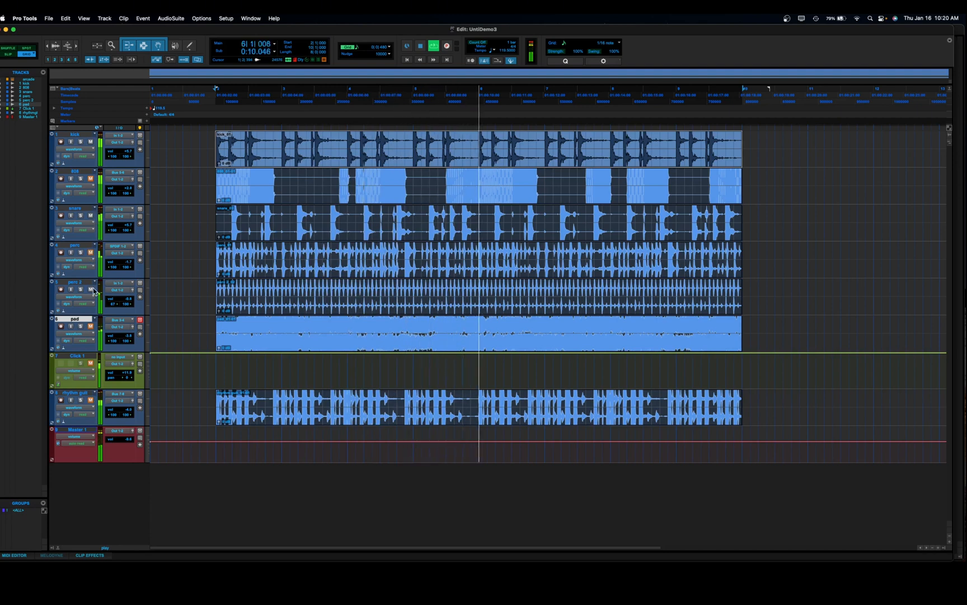
pyautogui.click(91, 290)
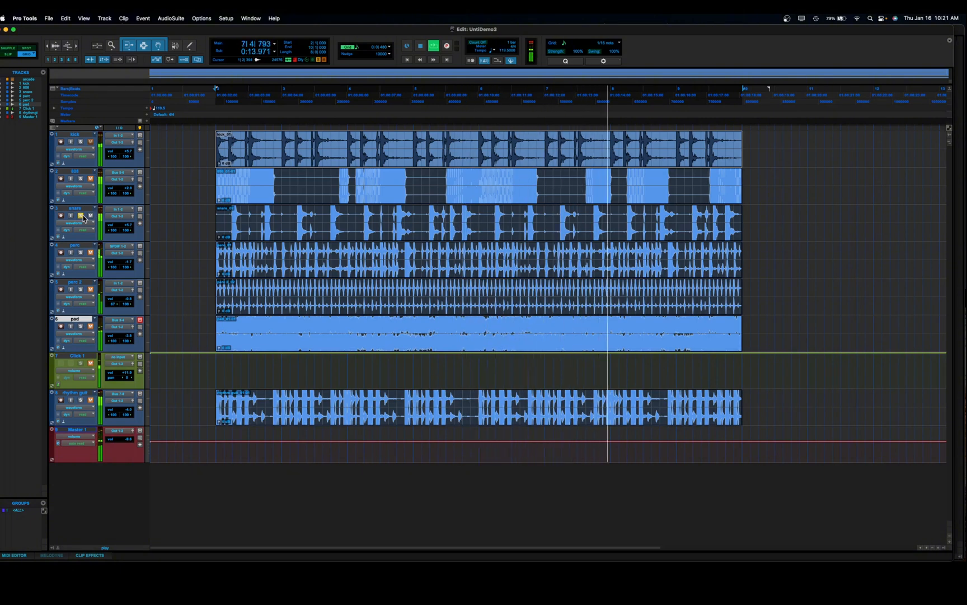
# Set the snare track's height to large and stop playback
pyautogui.press('super+bracketright')
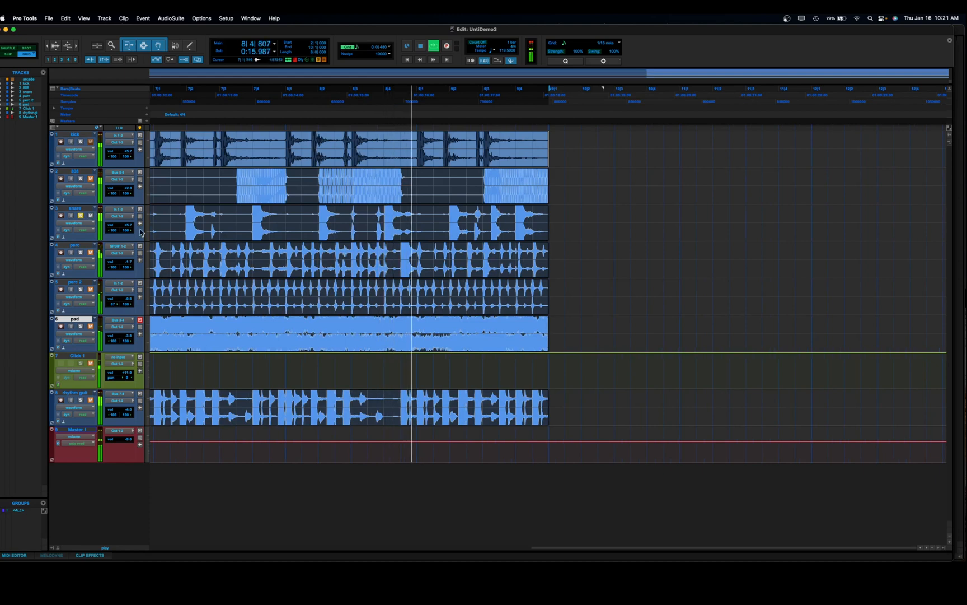
pyautogui.click(54, 211)
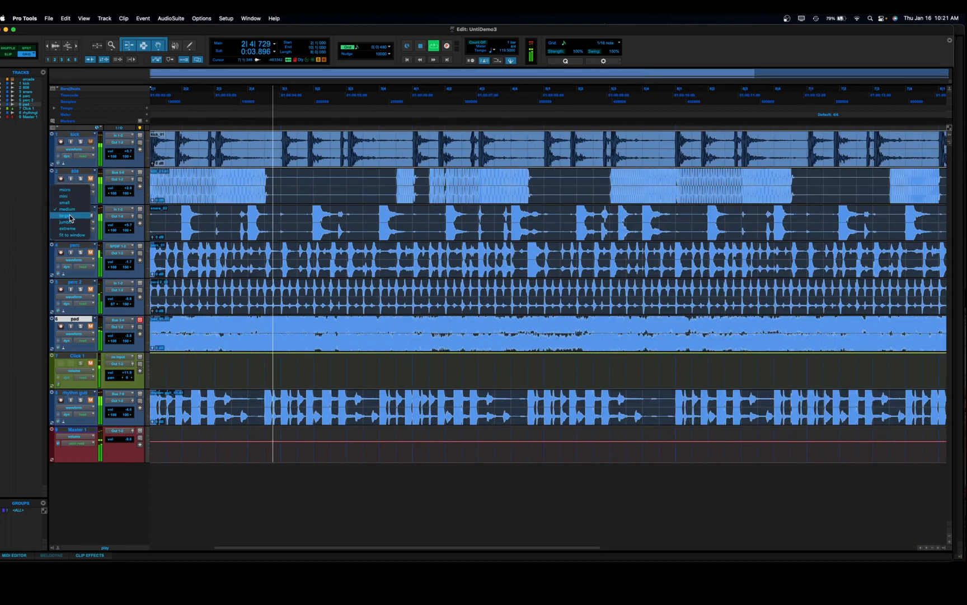
pyautogui.click(68, 216)
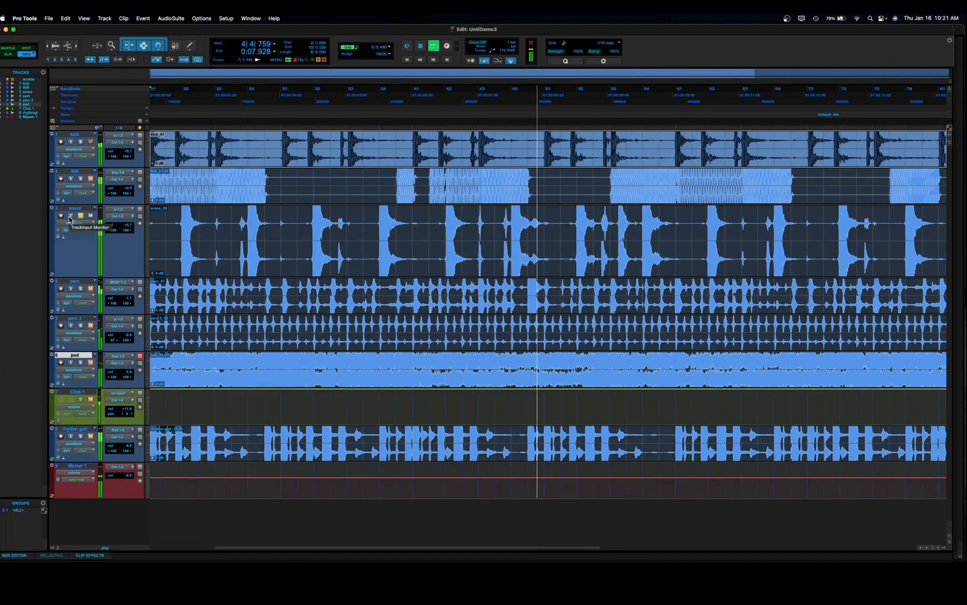
pyautogui.press('space')
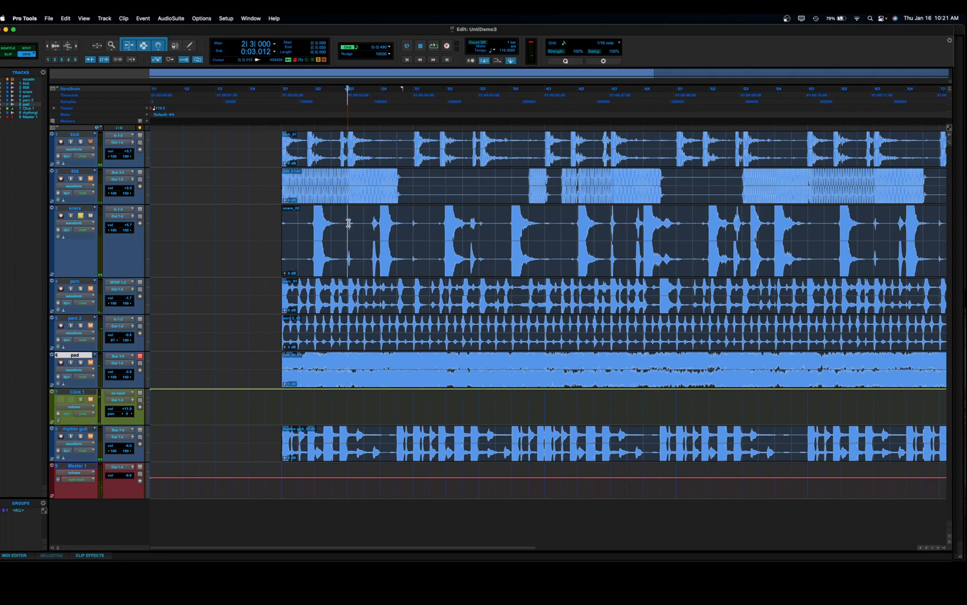
# Delete the start of the snare clip before its first hit and the ghost hit section starting at 2|2|750
pyautogui.moveTo(348, 223); pyautogui.dragTo(356, 224)
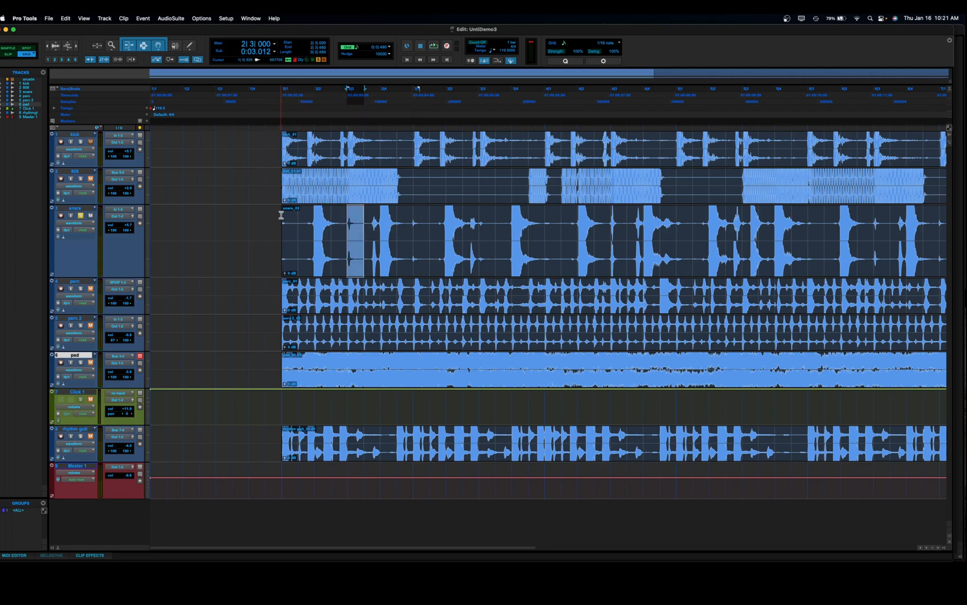
pyautogui.click(281, 98)
pyautogui.press('space')
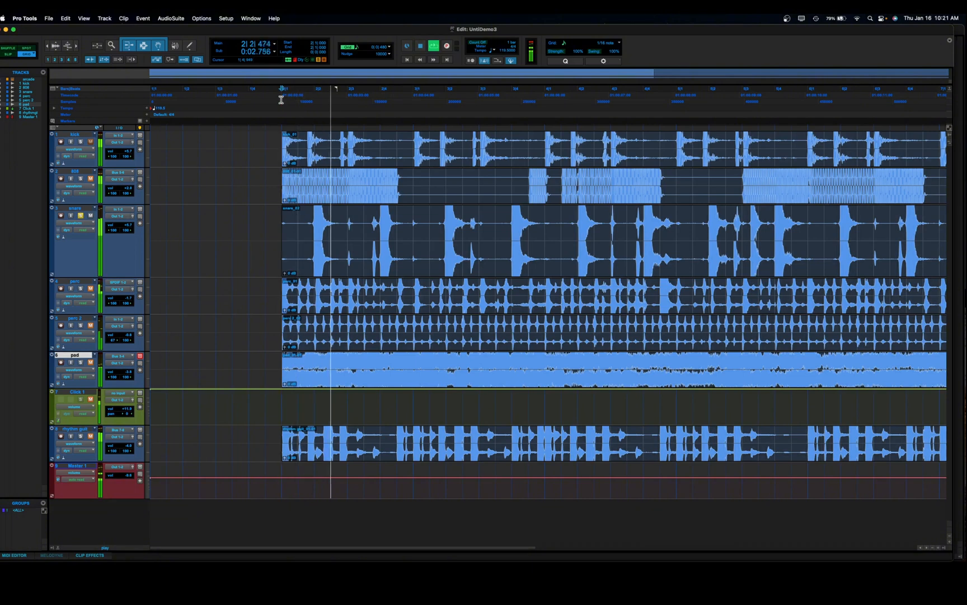
pyautogui.press('space')
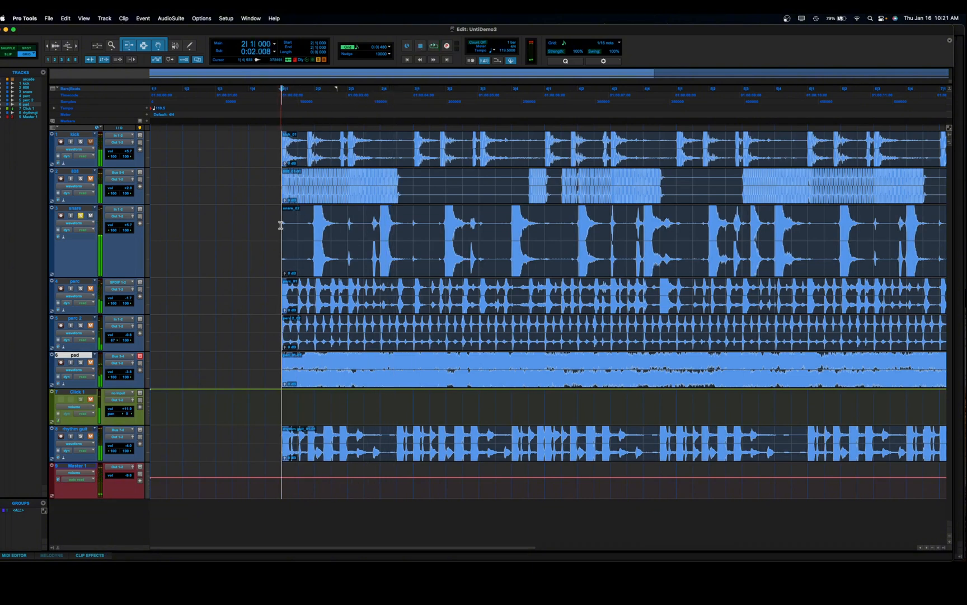
pyautogui.moveTo(284, 225); pyautogui.dragTo(354, 223)
pyautogui.press('Delete')
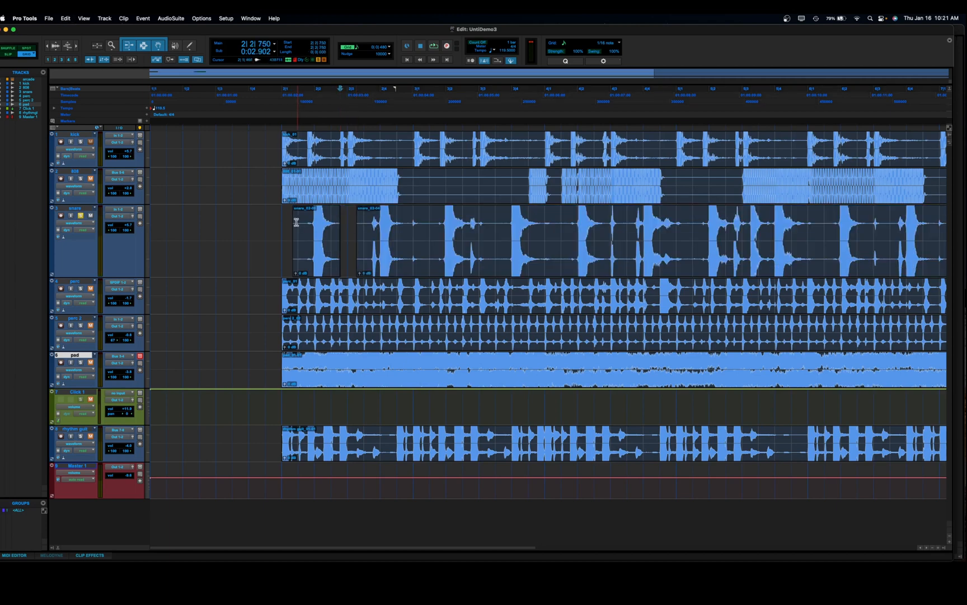
# Play the edited snare from bar 2 and delete the quiet ghost hit section starting at 2|4|827
pyautogui.click(284, 221)
pyautogui.press('space')
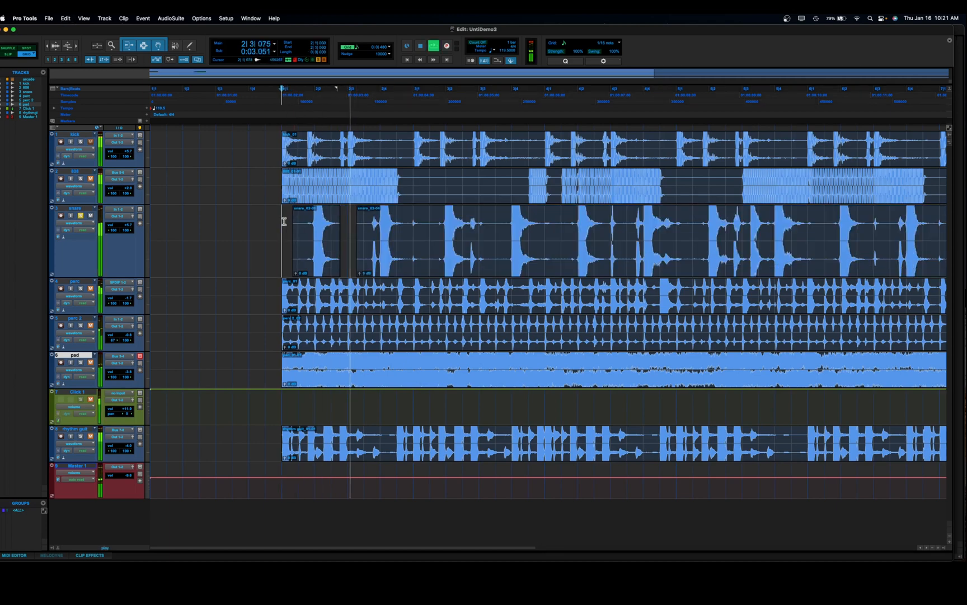
pyautogui.press('space')
pyautogui.press('space')
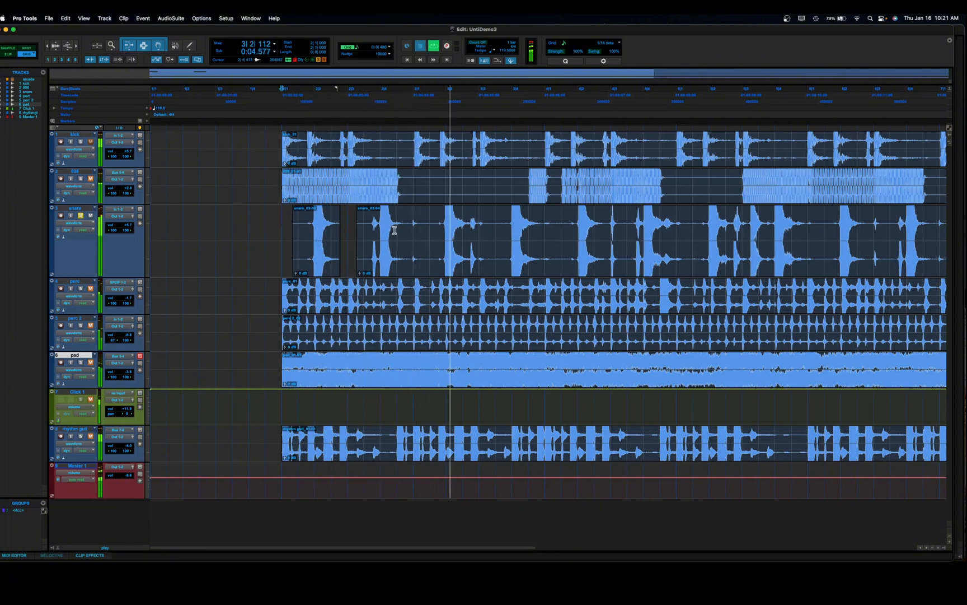
pyautogui.press('space')
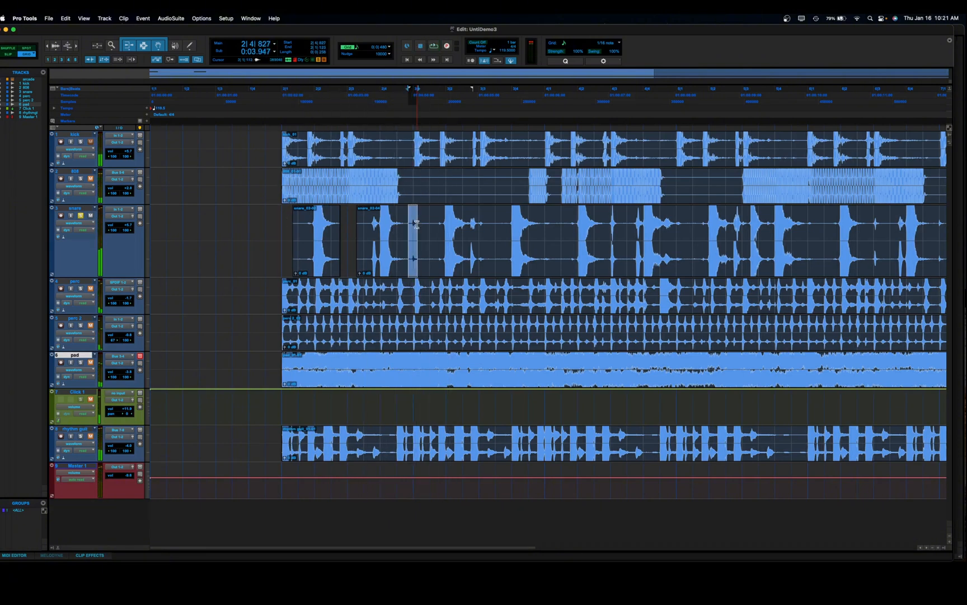
pyautogui.press('Delete')
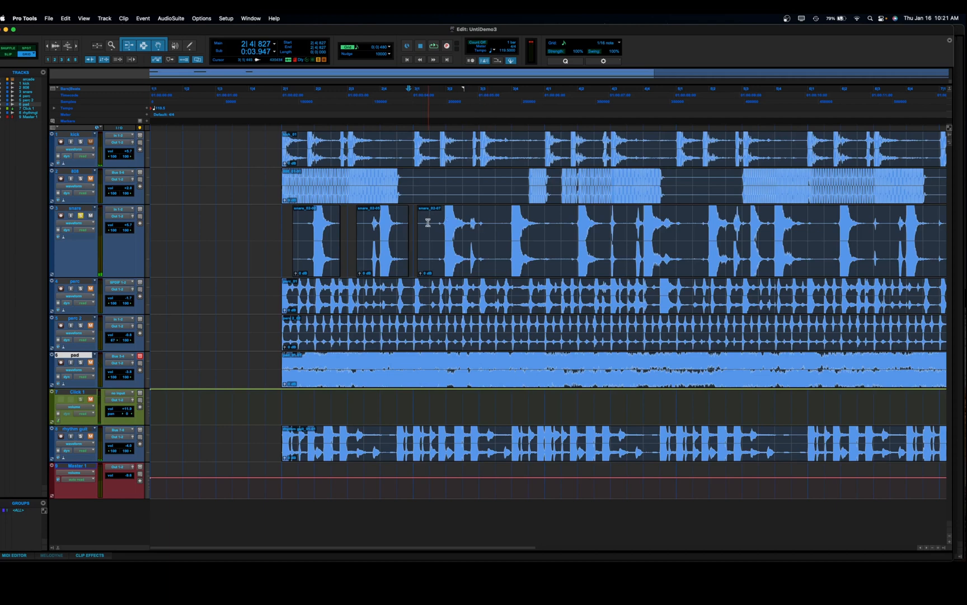
# Play the snare through bar 3 and delete the ghost hit section starting at 3|2|705
pyautogui.press('space')
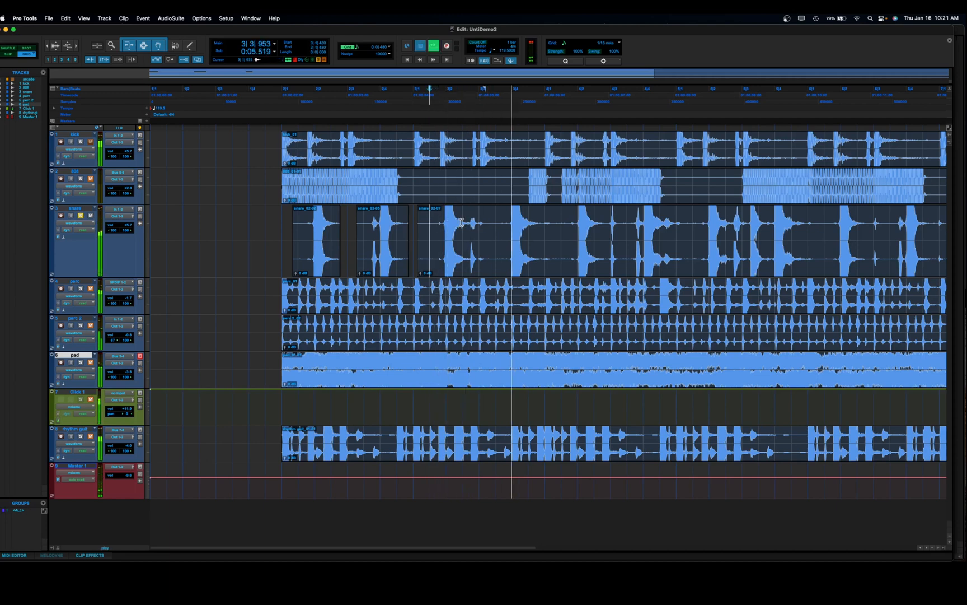
pyautogui.press('space')
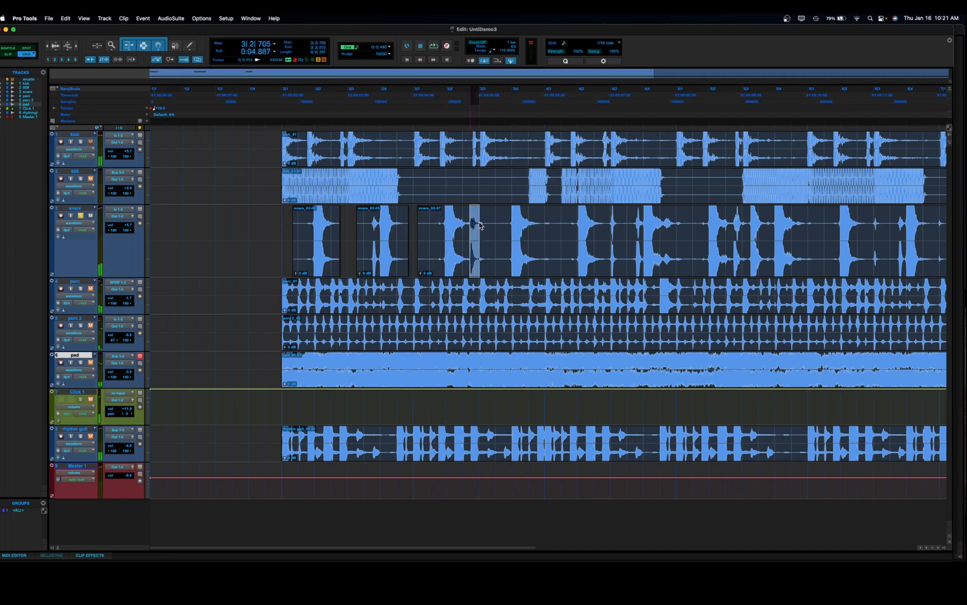
pyautogui.moveTo(480, 224); pyautogui.dragTo(491, 228)
pyautogui.press('Delete')
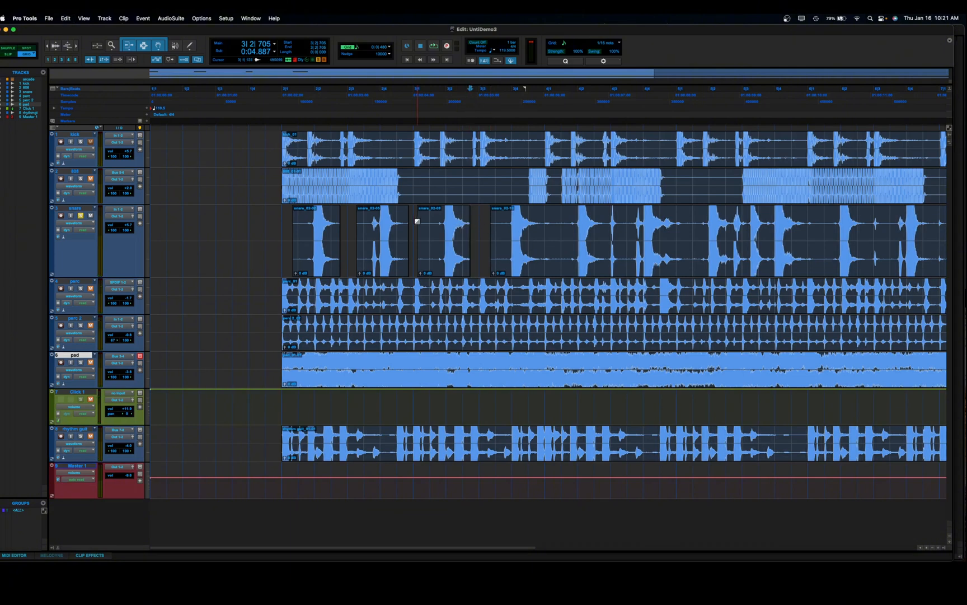
# Play from 3|1|480 and add a short fade-out from 3|2|617 at the end of the third snare clip
pyautogui.press('space')
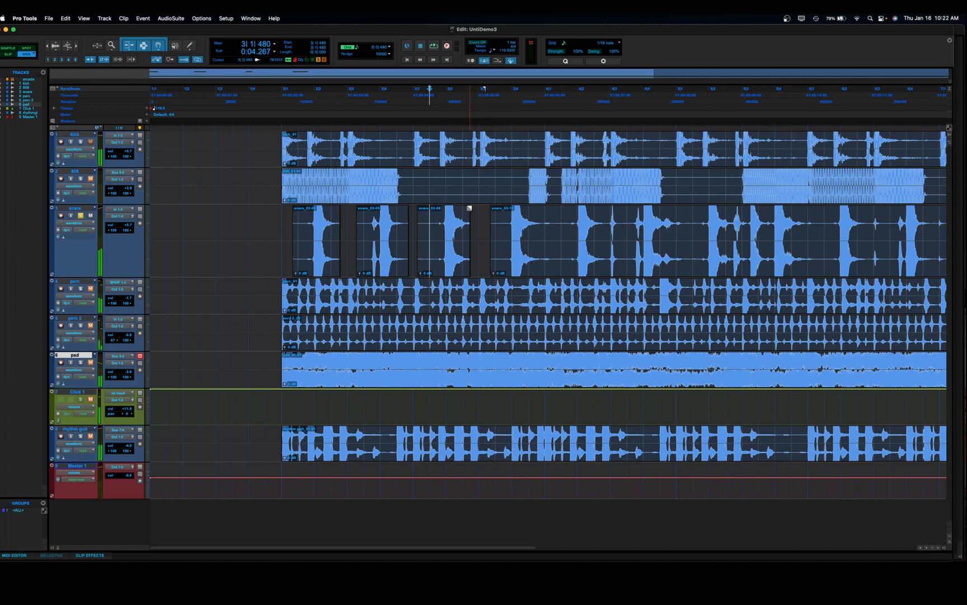
pyautogui.click(469, 208)
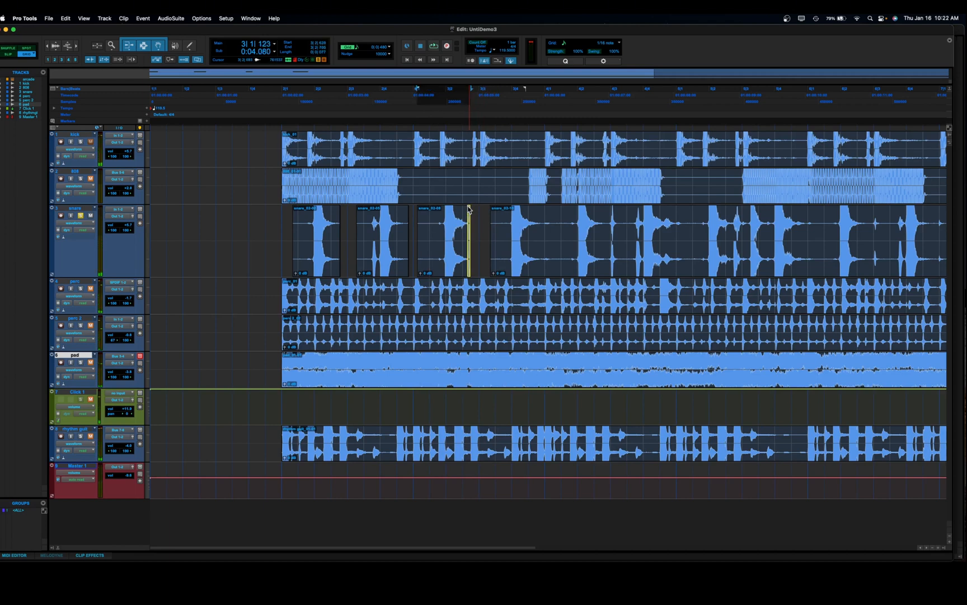
pyautogui.click(469, 209)
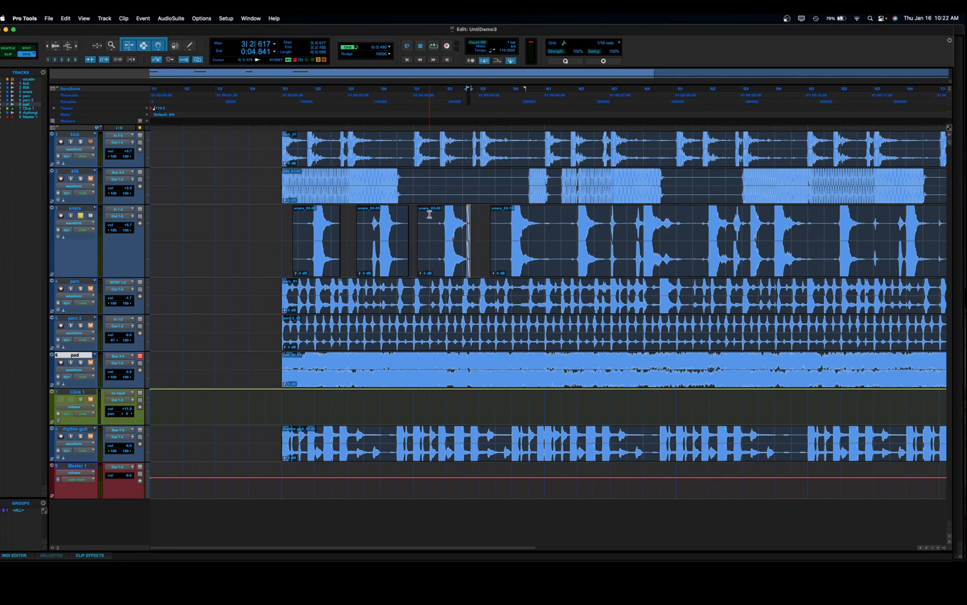
# Play the faded snare from 3|1|480 into beat 3|4 and delete the quiet section starting at 3|4|883
pyautogui.press('space')
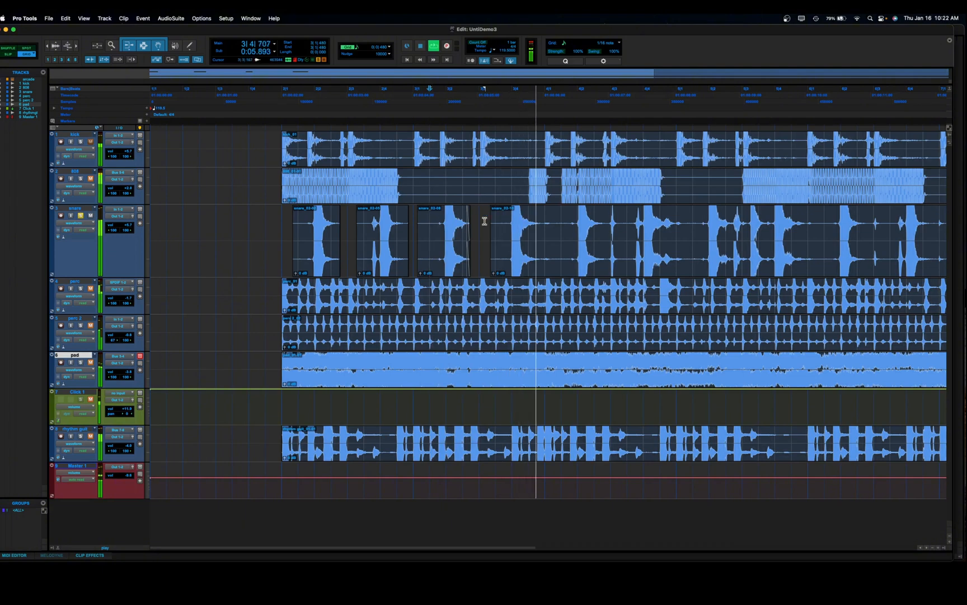
pyautogui.press('space')
pyautogui.moveTo(542, 224); pyautogui.dragTo(572, 231)
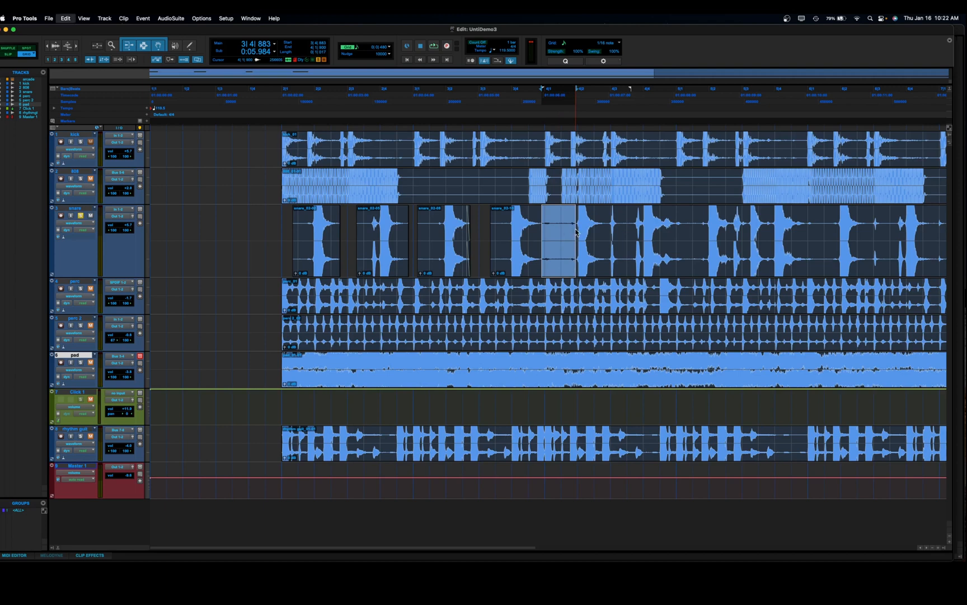
pyautogui.press('Delete')
# Play the snare from 3|3|480 and delete the ghost hit section starting at 4|2|894, up to the next main hit
pyautogui.click(500, 222)
pyautogui.press('space')
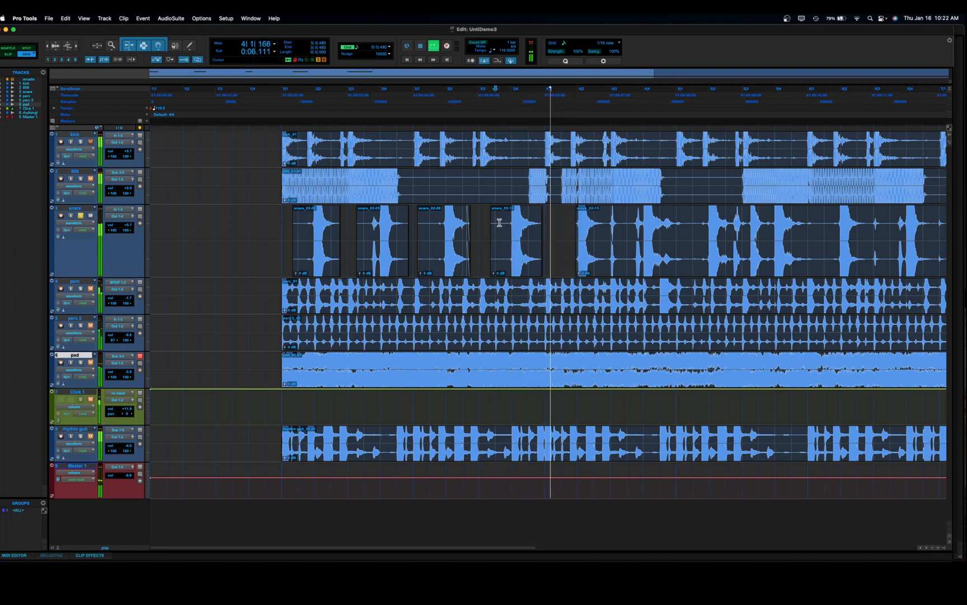
pyautogui.press('space')
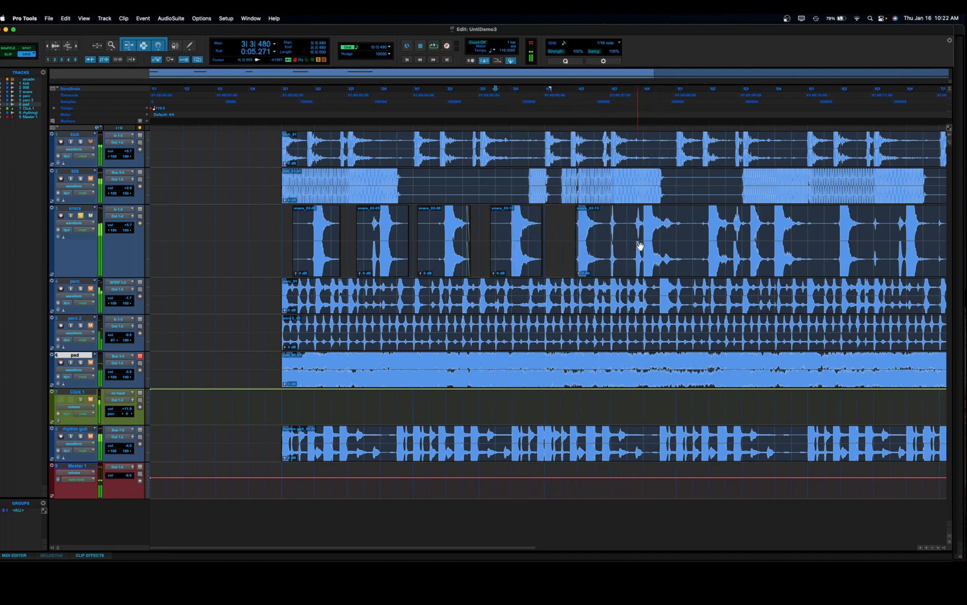
pyautogui.moveTo(609, 224); pyautogui.dragTo(643, 235)
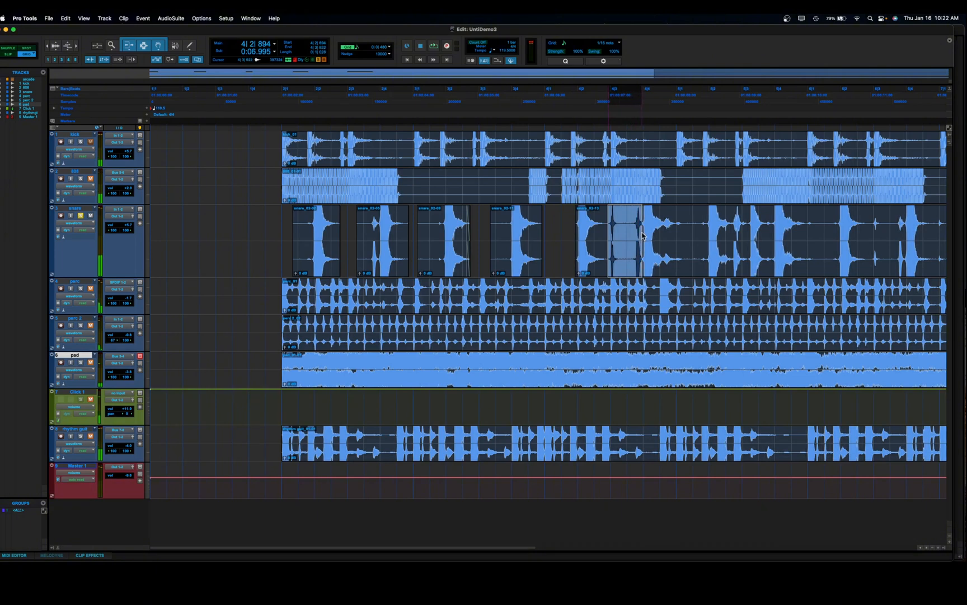
pyautogui.press('Delete')
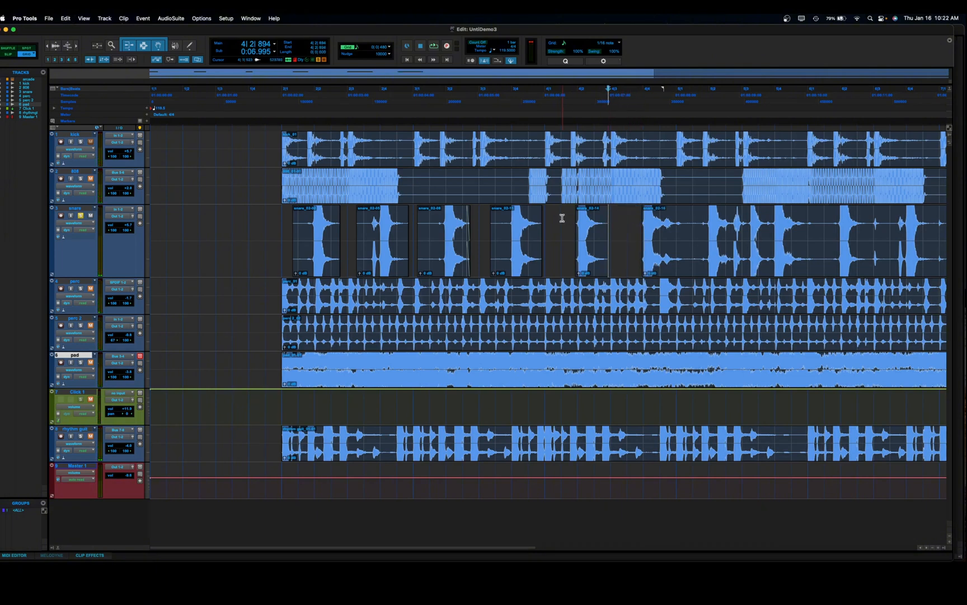
# Play the snare from 4|2|000 through bar 5 and delete the ghost hit section starting at 5|2|617
pyautogui.press('space')
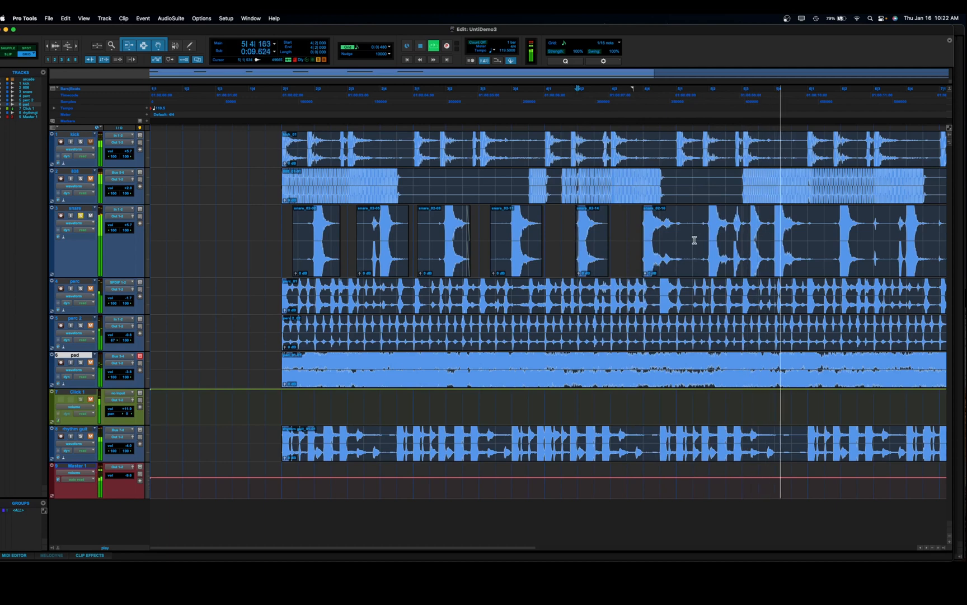
pyautogui.press('space')
pyautogui.press('space')
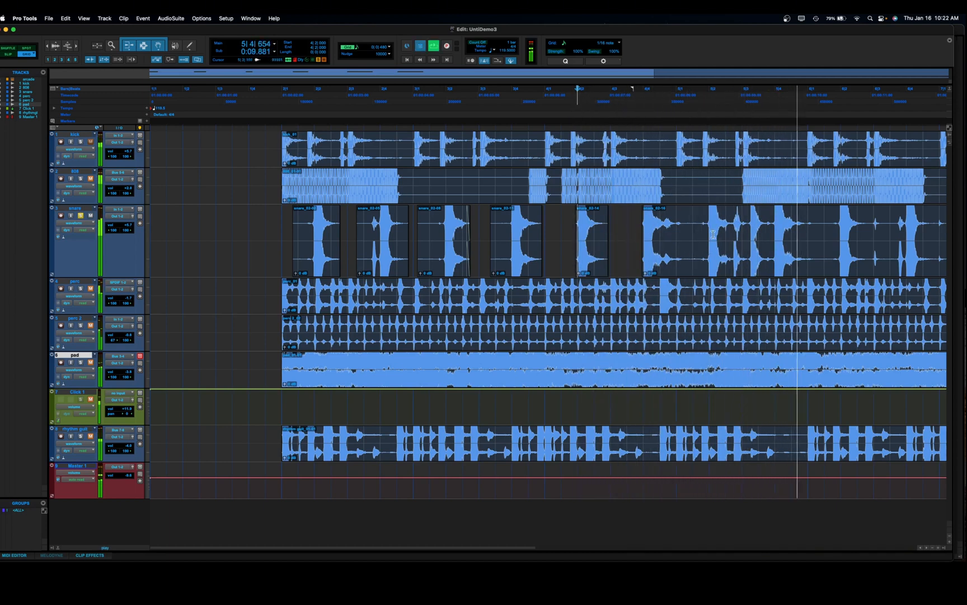
pyautogui.press('space')
pyautogui.moveTo(731, 224); pyautogui.dragTo(747, 227)
pyautogui.press('BackSpace')
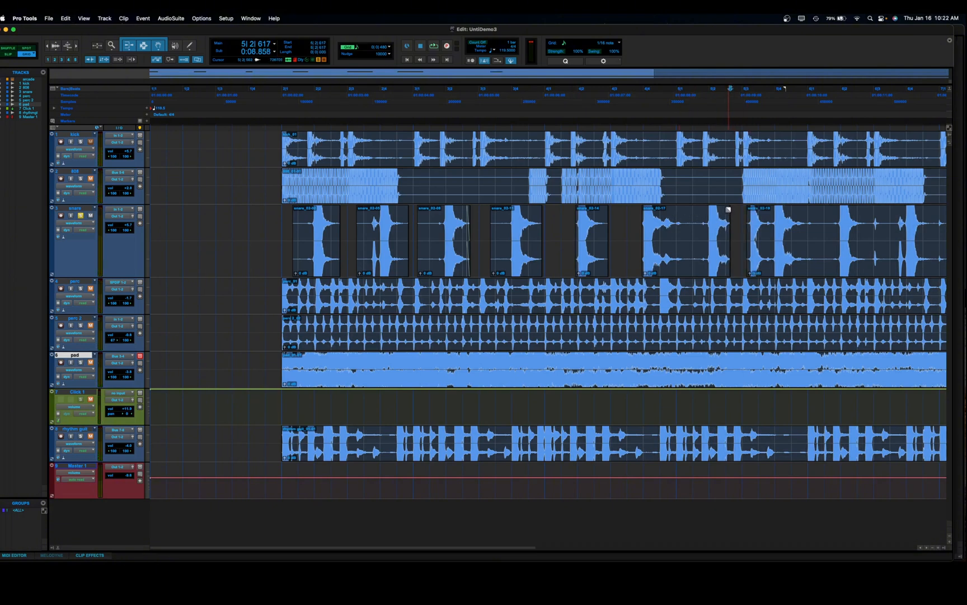
# Add a short fade-out from 5|2|528 at the end of the snare clip and audition it from 4|3|480
pyautogui.click(728, 210)
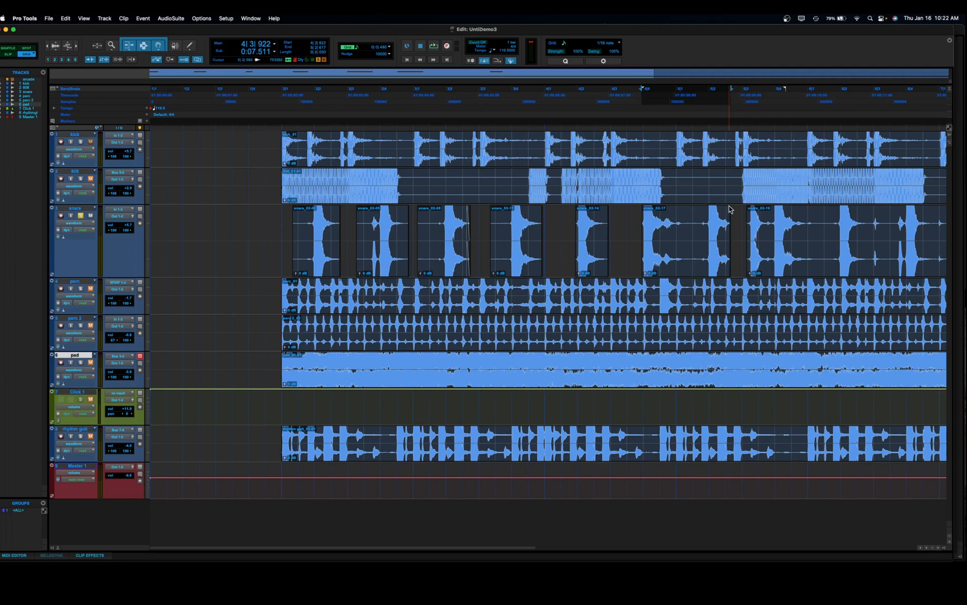
pyautogui.moveTo(730, 210); pyautogui.dragTo(728, 209)
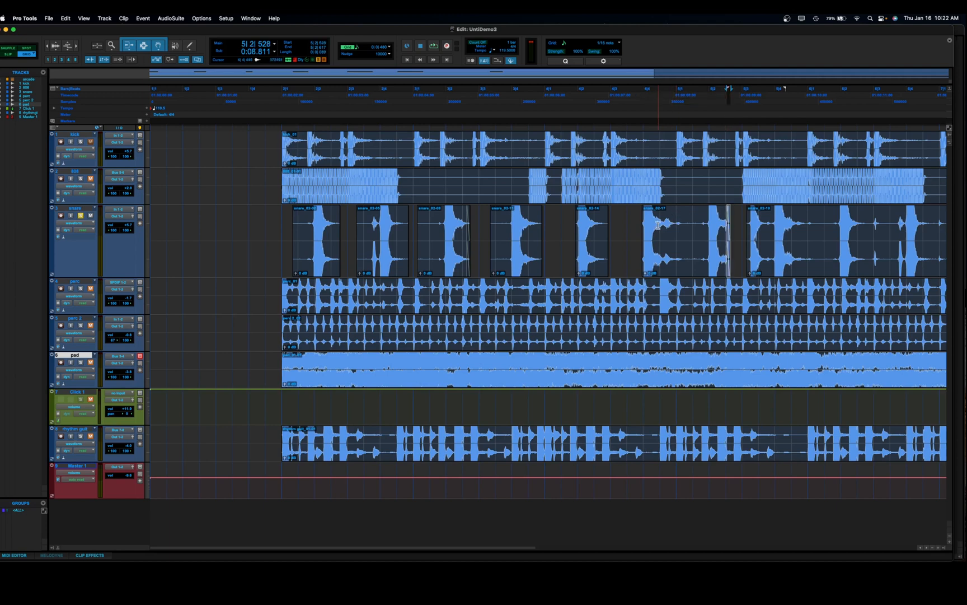
pyautogui.click(632, 223)
pyautogui.press('space')
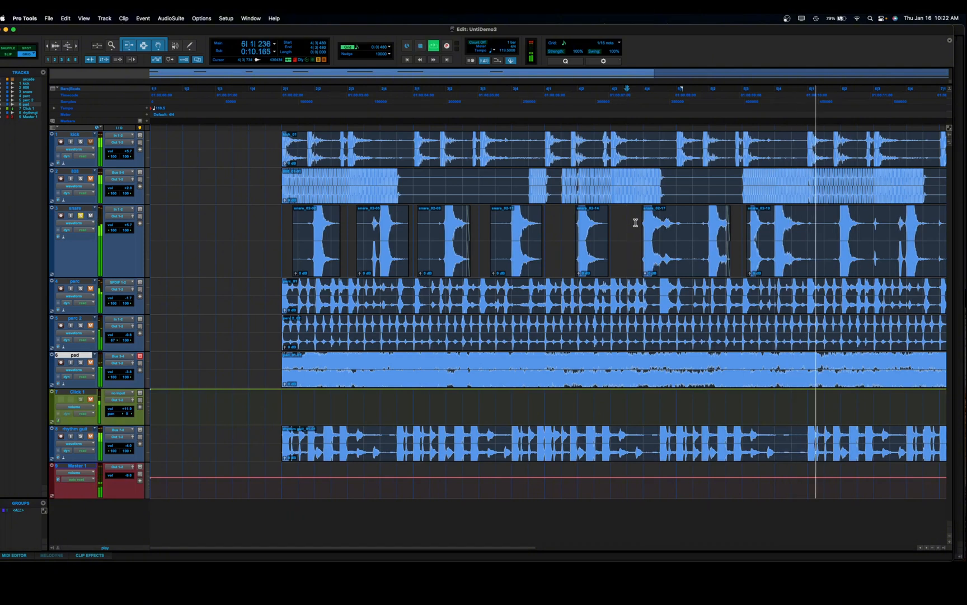
pyautogui.press('space')
# Replay the snare from 4|3|480 and cut the quiet section starting at 5|4|862, before the bar 6 hit
pyautogui.press('space')
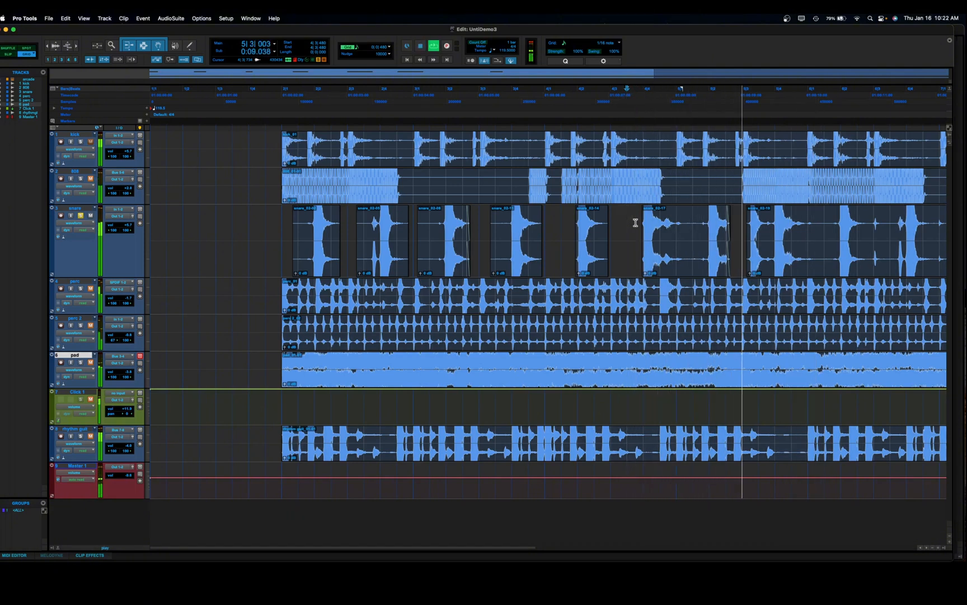
pyautogui.press('space')
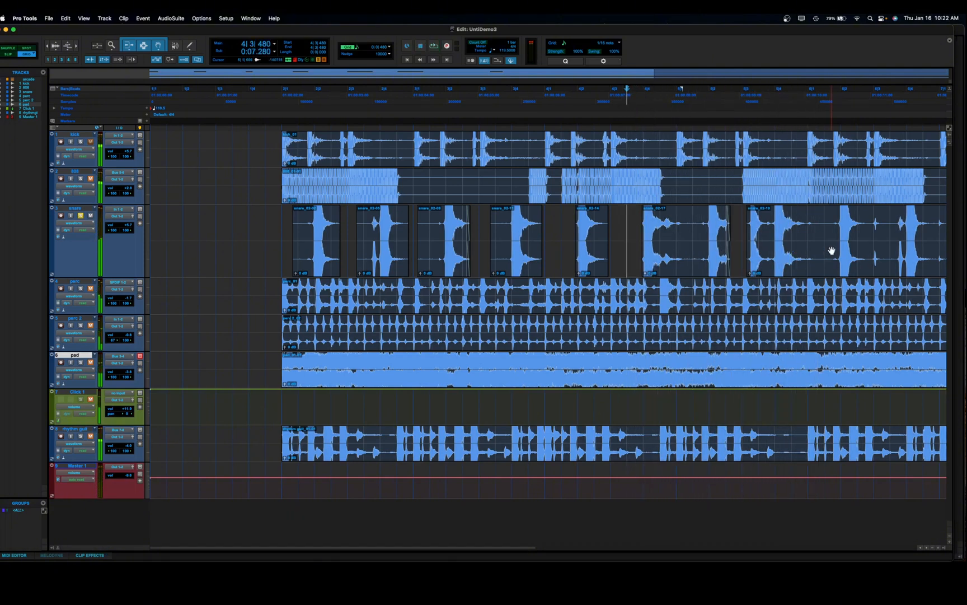
pyautogui.moveTo(808, 225); pyautogui.dragTo(839, 234)
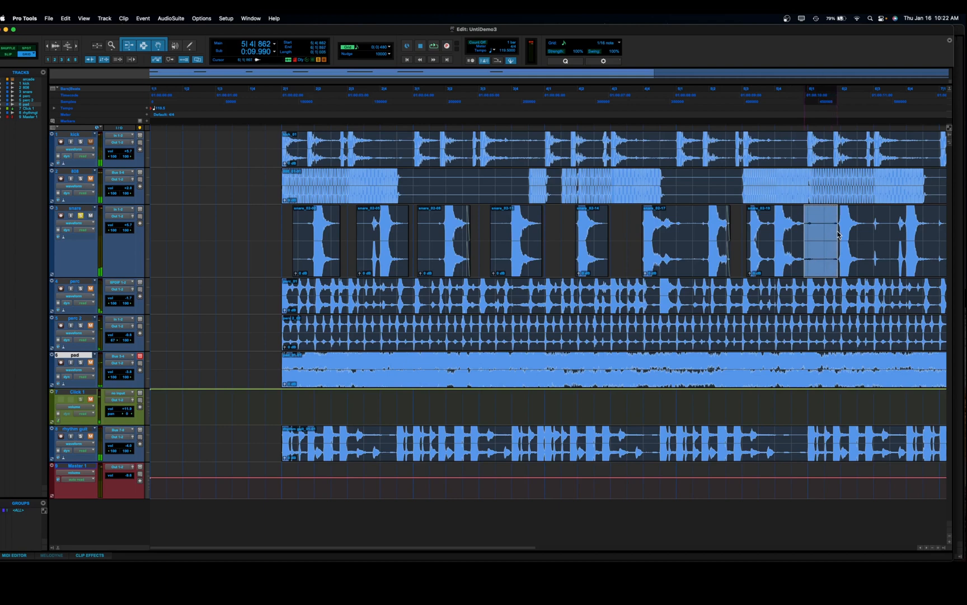
pyautogui.press('super+x')
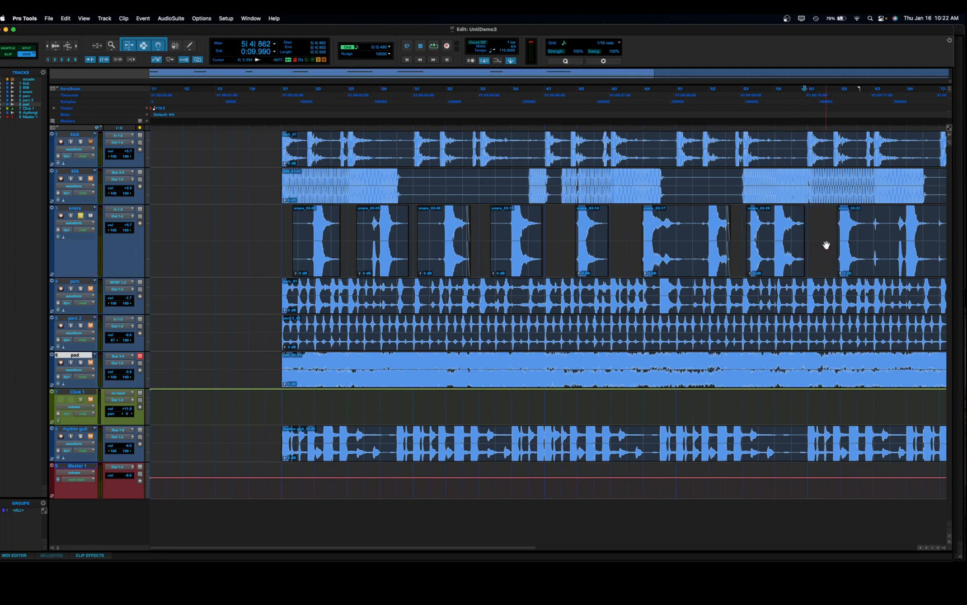
# Play the beat from 2|1|000 and again from 4|1|480, and delete the ghost hits between the 4|4 hit and bar 5
pyautogui.click(283, 231)
pyautogui.press('space')
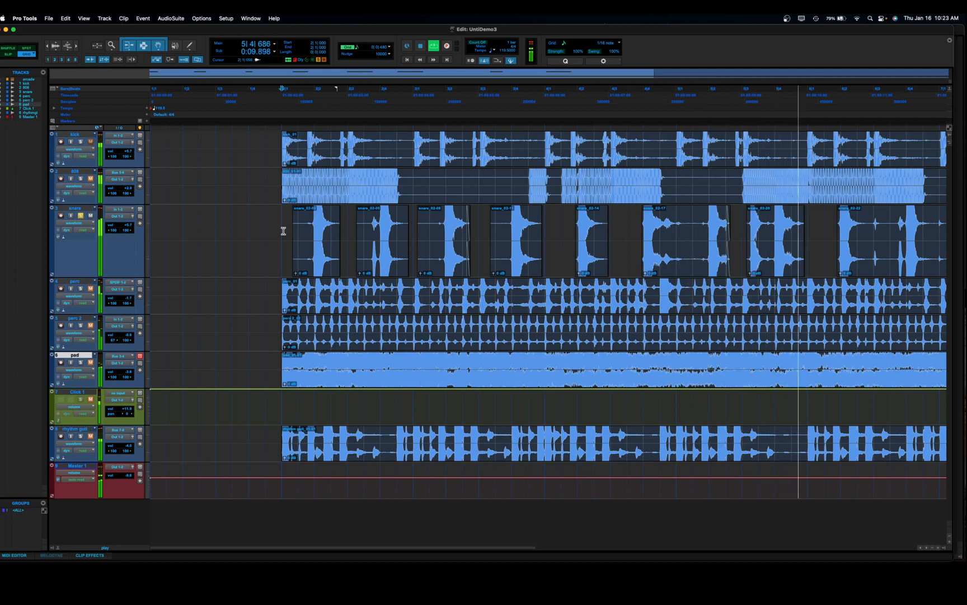
pyautogui.press('space')
pyautogui.click(561, 228)
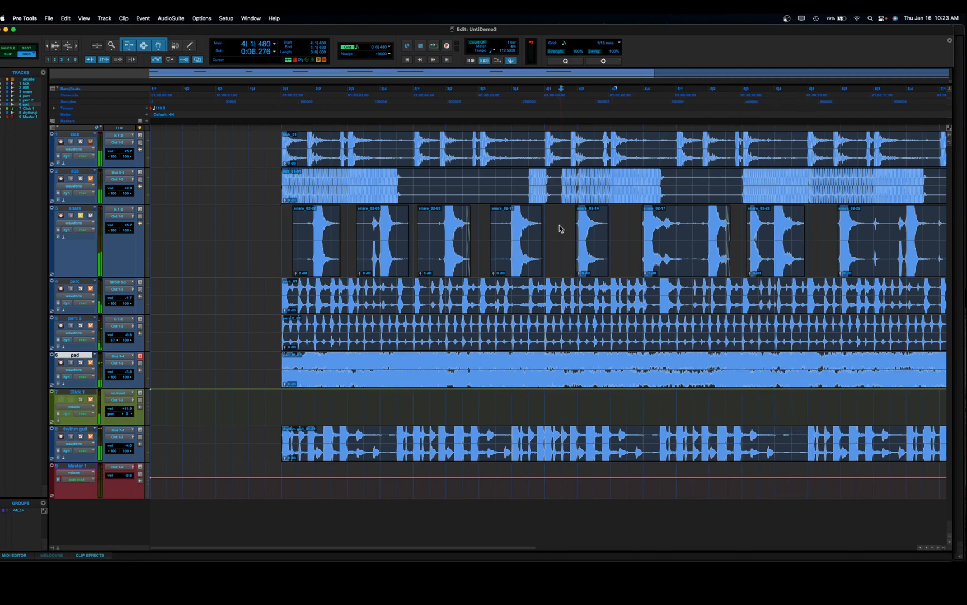
pyautogui.press('space')
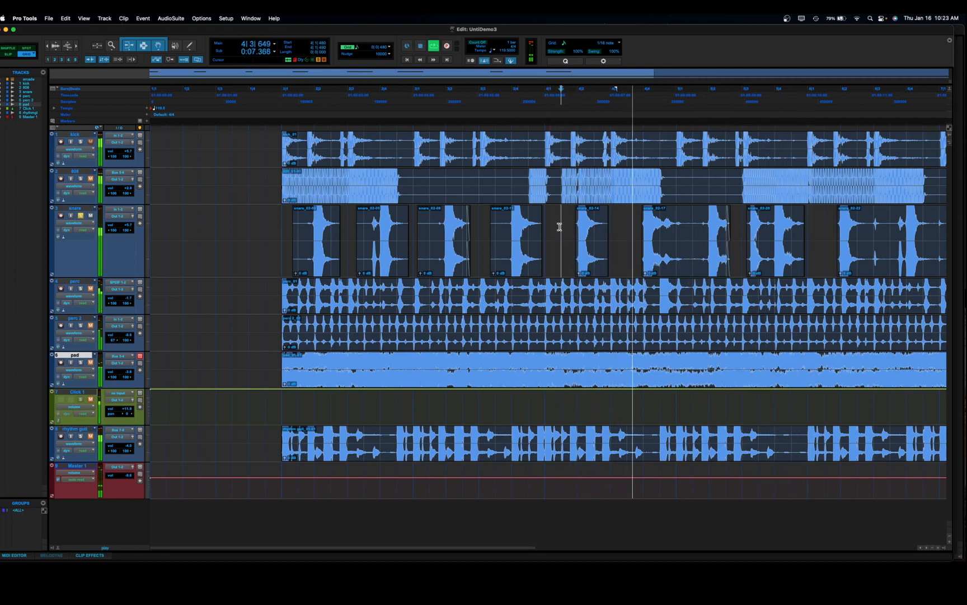
pyautogui.press('space')
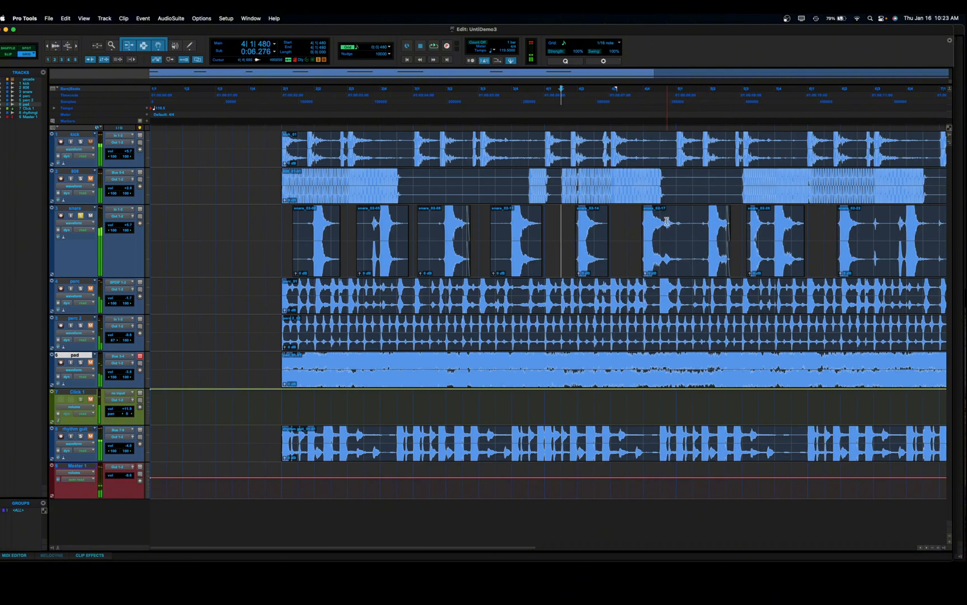
pyautogui.moveTo(665, 224); pyautogui.dragTo(687, 230)
pyautogui.press('Delete')
# Audition the edited snare from 4|1|480 and from 3|3|480 to compare the hits in bars 3 and 4
pyautogui.click(561, 224)
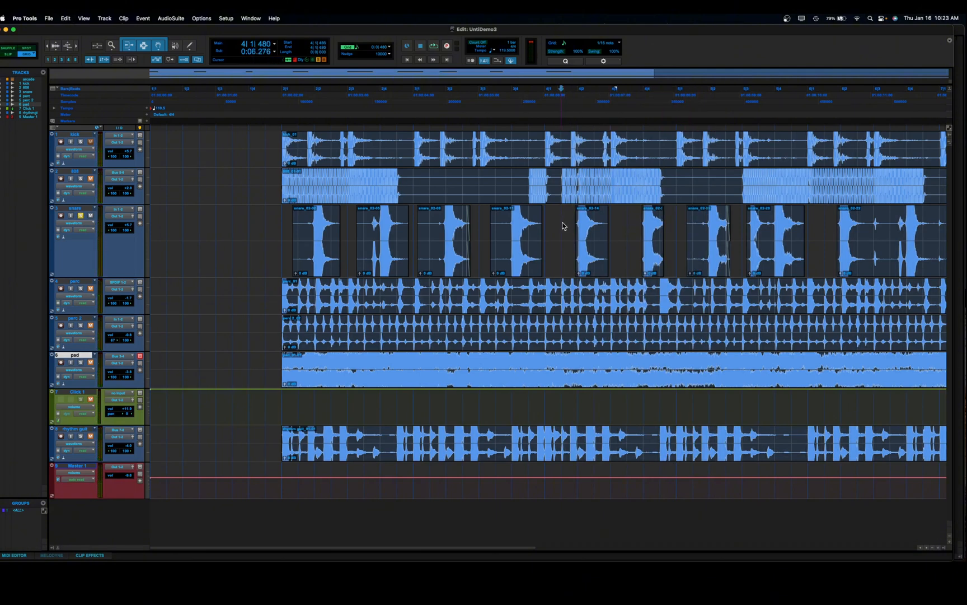
pyautogui.press('space')
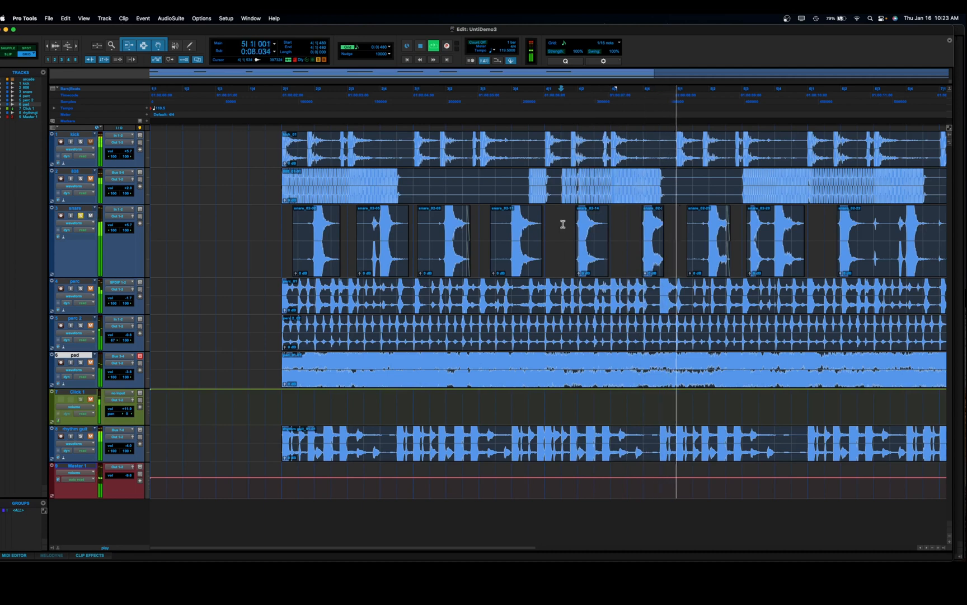
pyautogui.press('space')
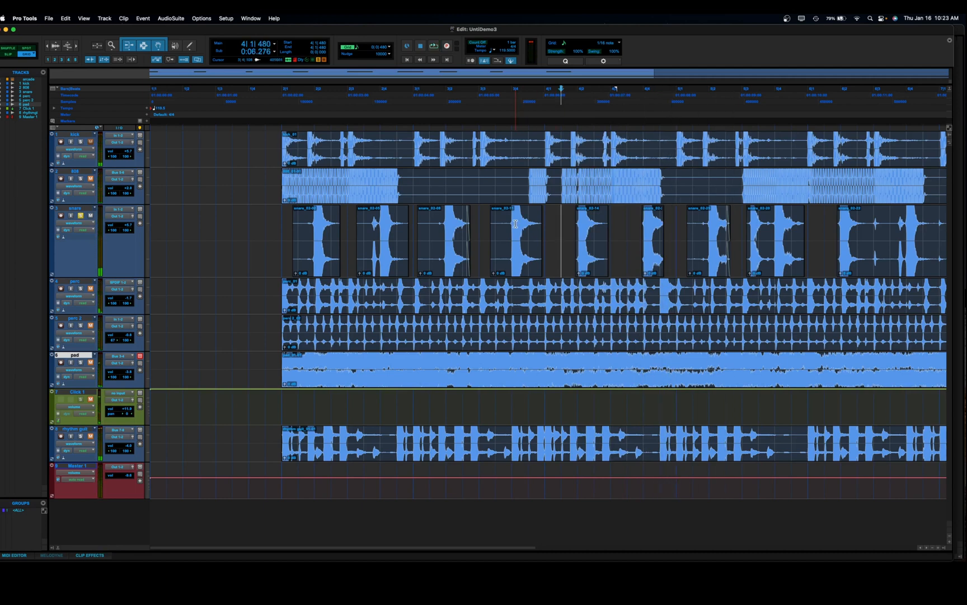
pyautogui.press('space')
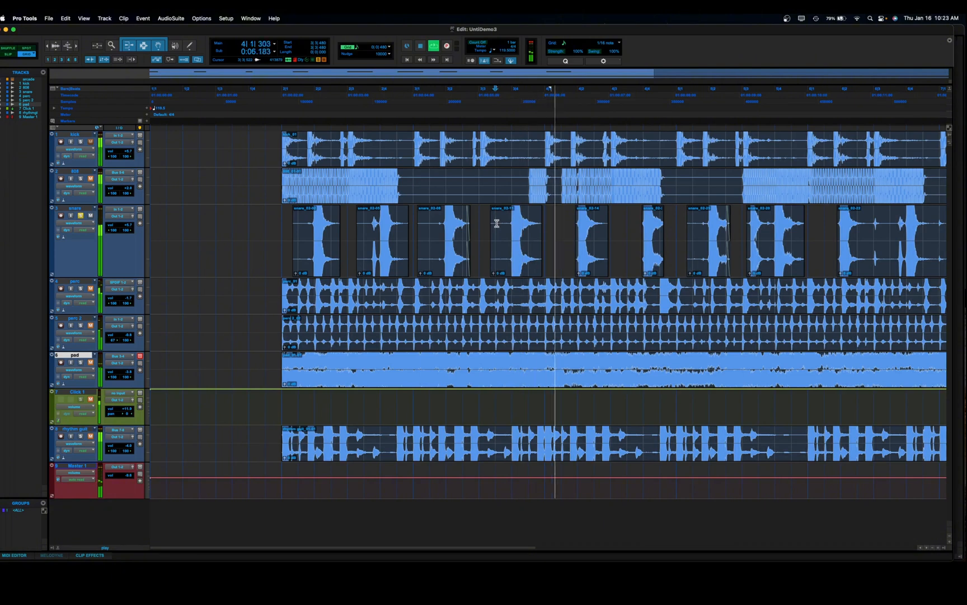
pyautogui.press('space')
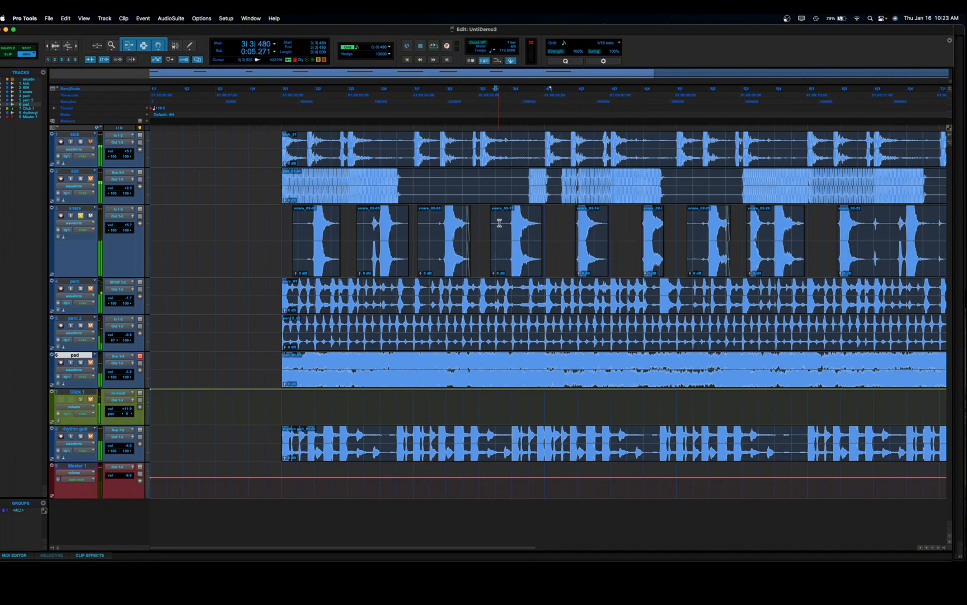
# Split the snare clip at 3|4|000 and copy the separated hit over the hits at 4|2|000 and 4|4|000
pyautogui.click(509, 224)
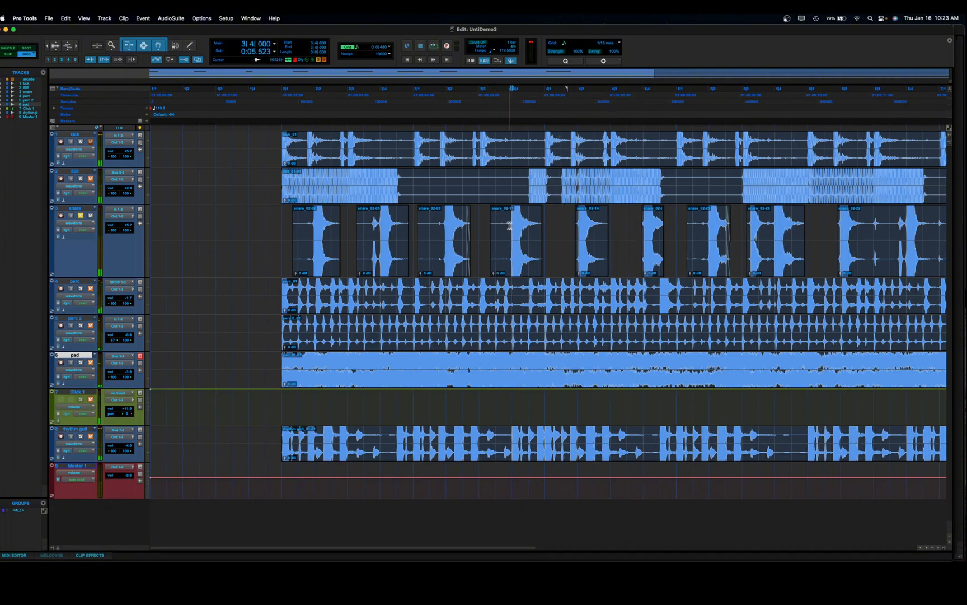
pyautogui.press('super+e')
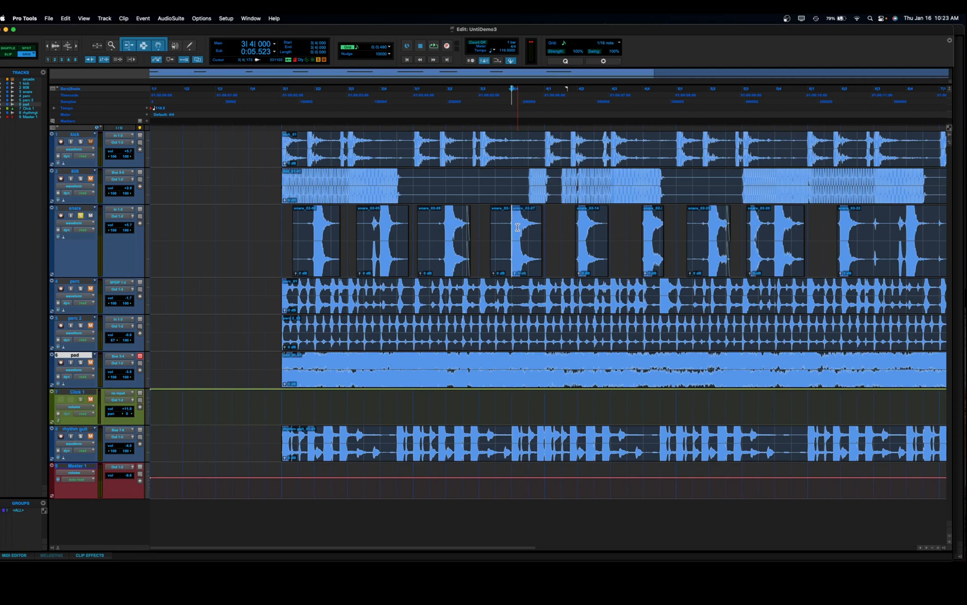
pyautogui.click(527, 271)
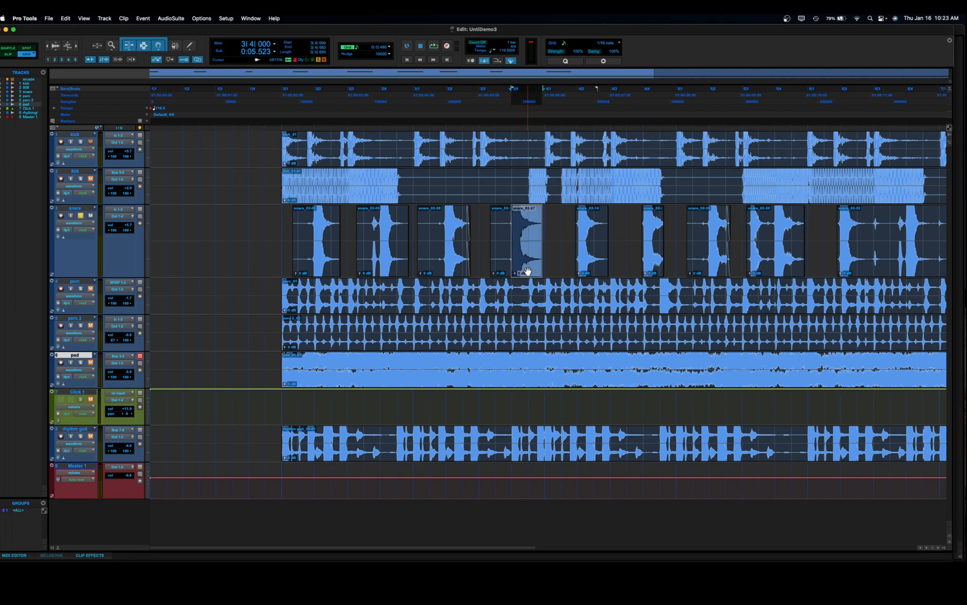
pyautogui.moveTo(528, 271); pyautogui.dragTo(653, 260)
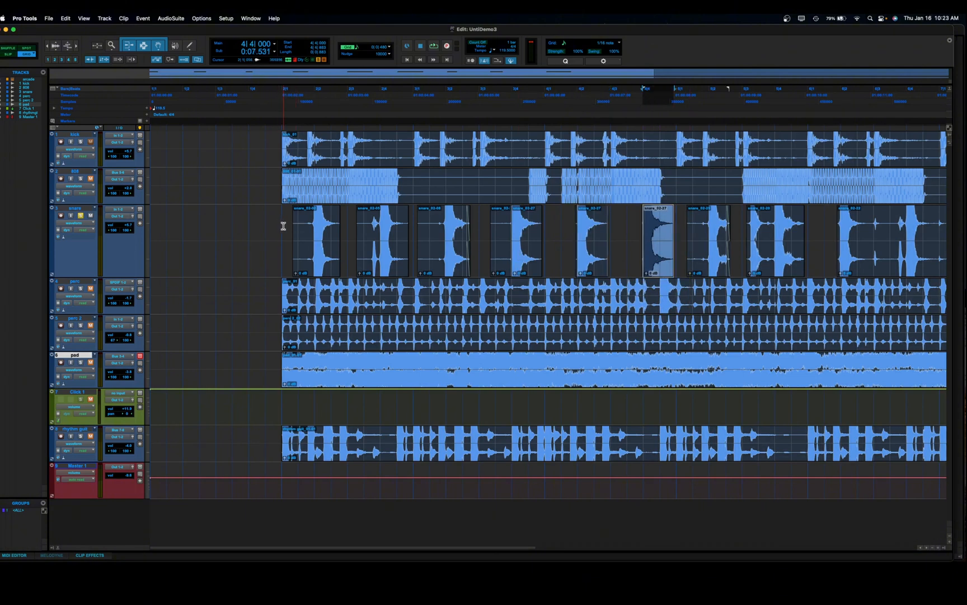
# Play the beat from 2|1|000 into bar 5 and copy the clean snare hit over the one at 5|2|000
pyautogui.click(283, 226)
pyautogui.press('space')
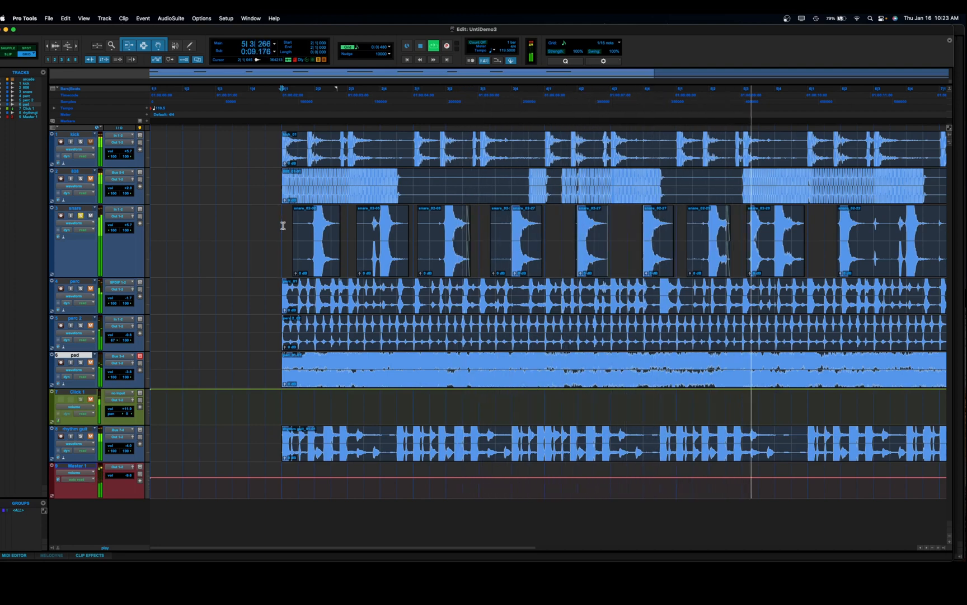
pyautogui.press('space')
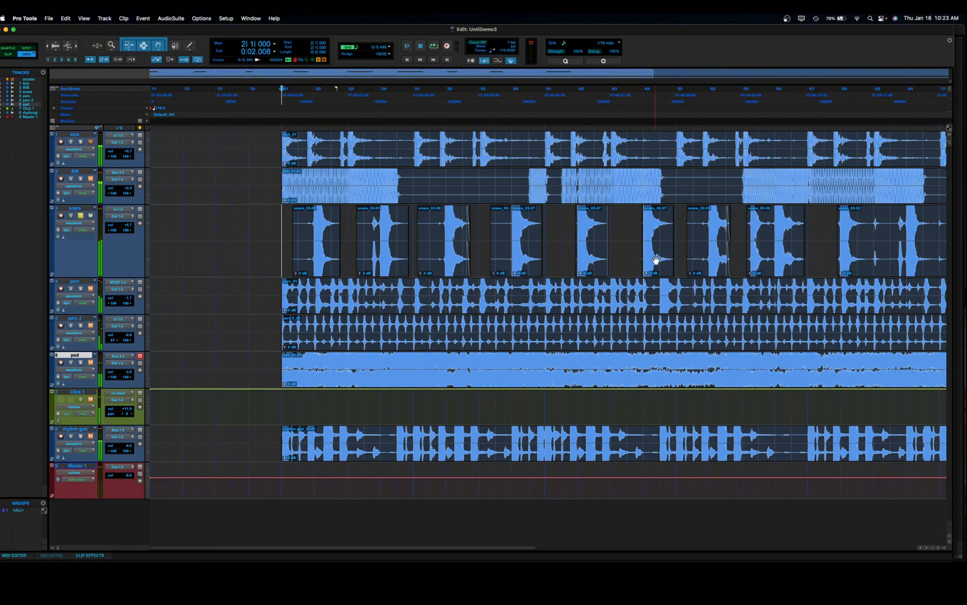
pyautogui.moveTo(658, 265); pyautogui.dragTo(722, 267)
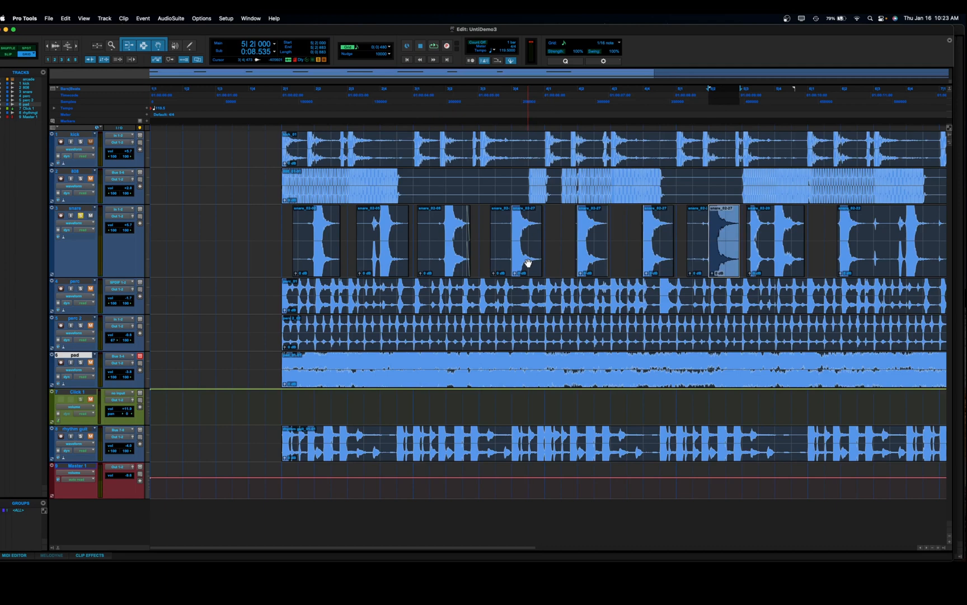
# Copy the clean snare hit over the hits at 3|2|000, 2|4|000 and 2|2|000, and delete the leftover pieces before the bar 2 hits
pyautogui.moveTo(528, 264); pyautogui.dragTo(395, 254)
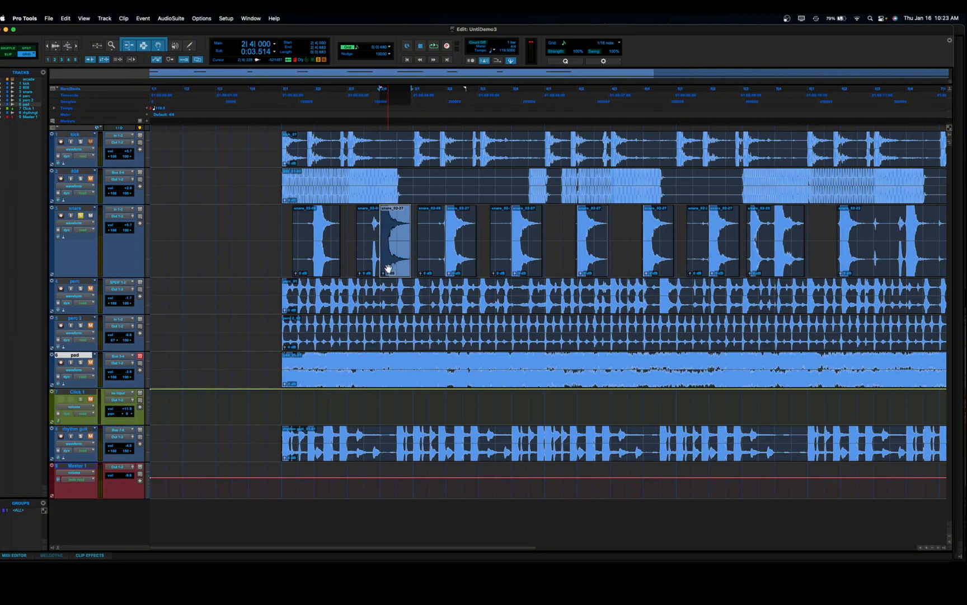
pyautogui.moveTo(388, 269); pyautogui.dragTo(327, 261)
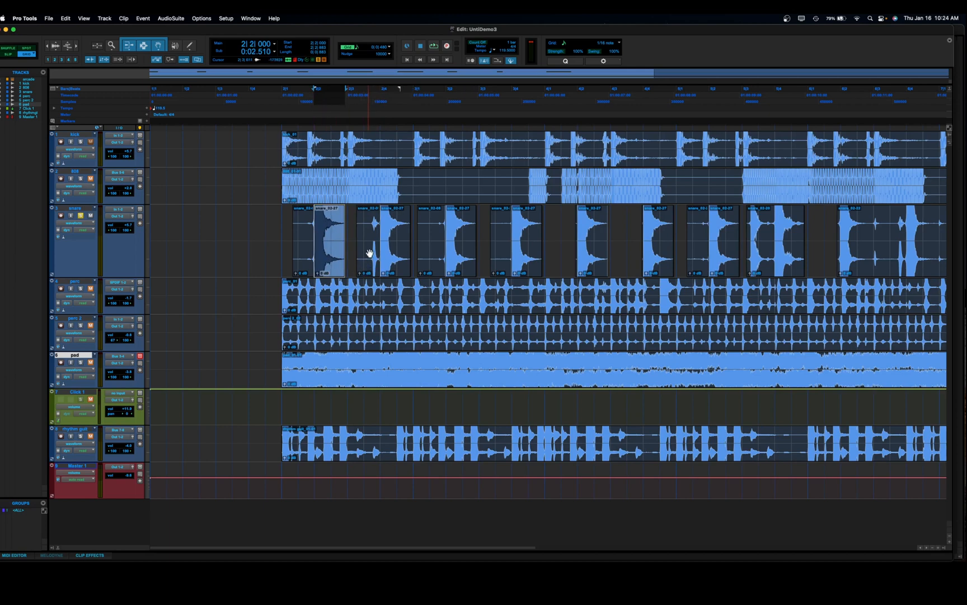
pyautogui.click(372, 263)
pyautogui.press('Delete')
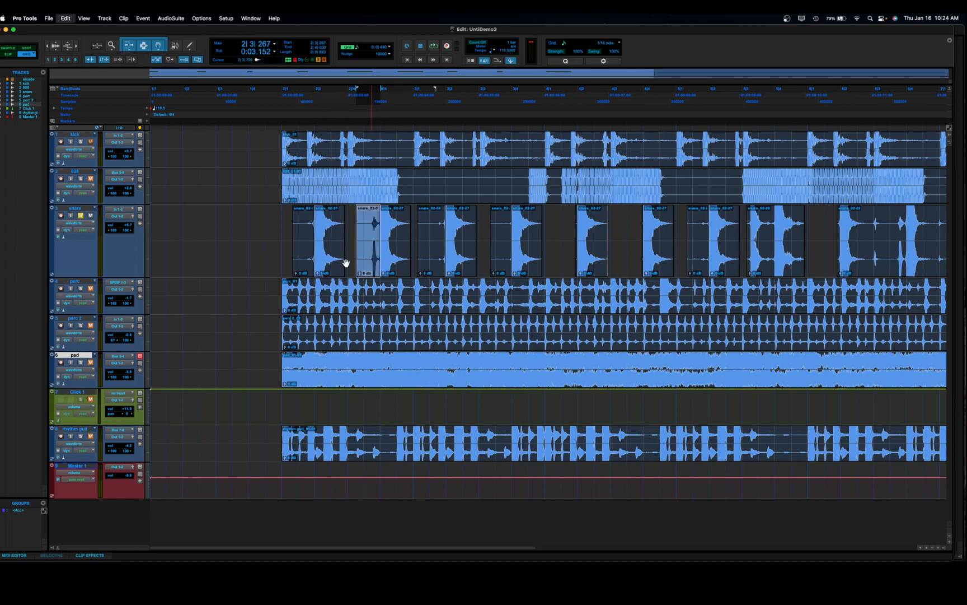
pyautogui.click(299, 269)
pyautogui.press('Delete')
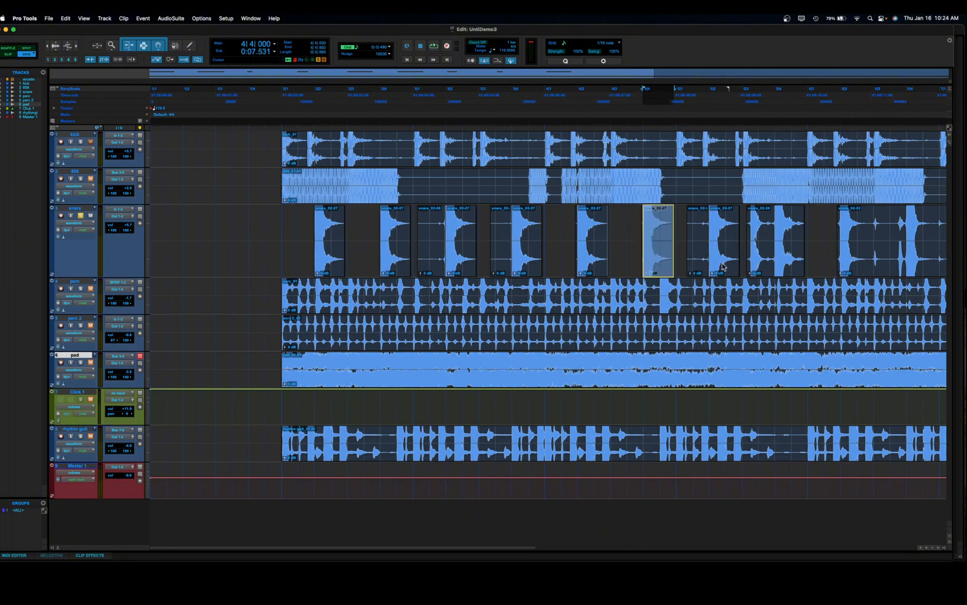
# Copy the clean snare hit at 4|4|000 over the hit at 6|2|000
pyautogui.click(660, 263)
pyautogui.moveTo(872, 275); pyautogui.dragTo(856, 273)
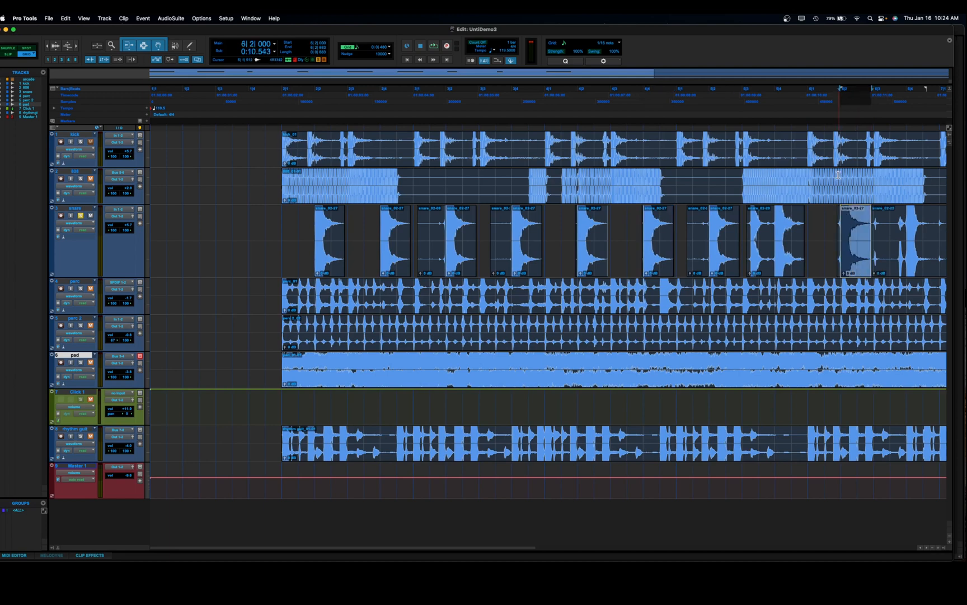
pyautogui.click(808, 110)
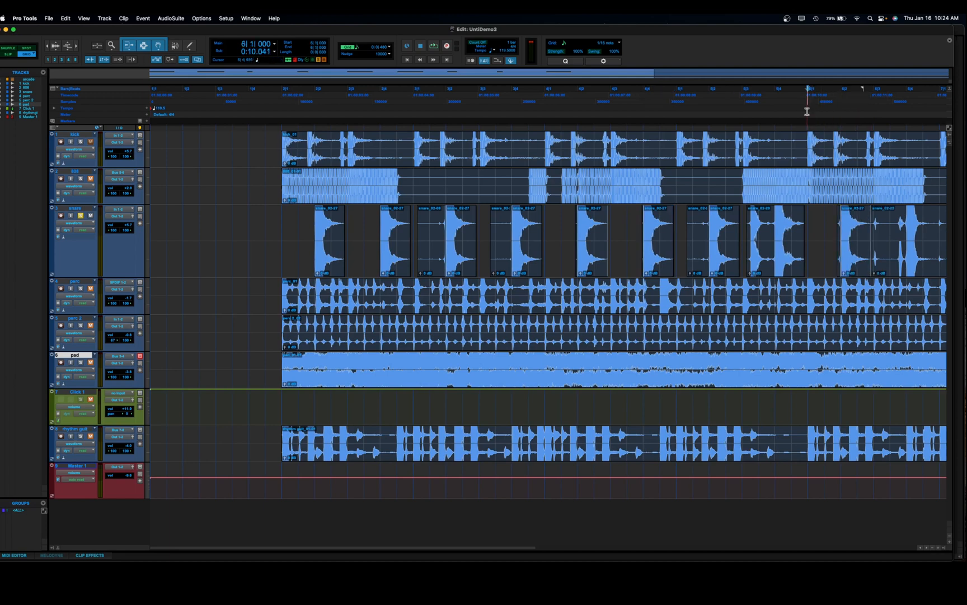
# Play the beat from 2|1|000 and delete the leftover snare pieces before the hits at 3|2|000 and 3|4|000
pyautogui.click(283, 232)
pyautogui.press('space')
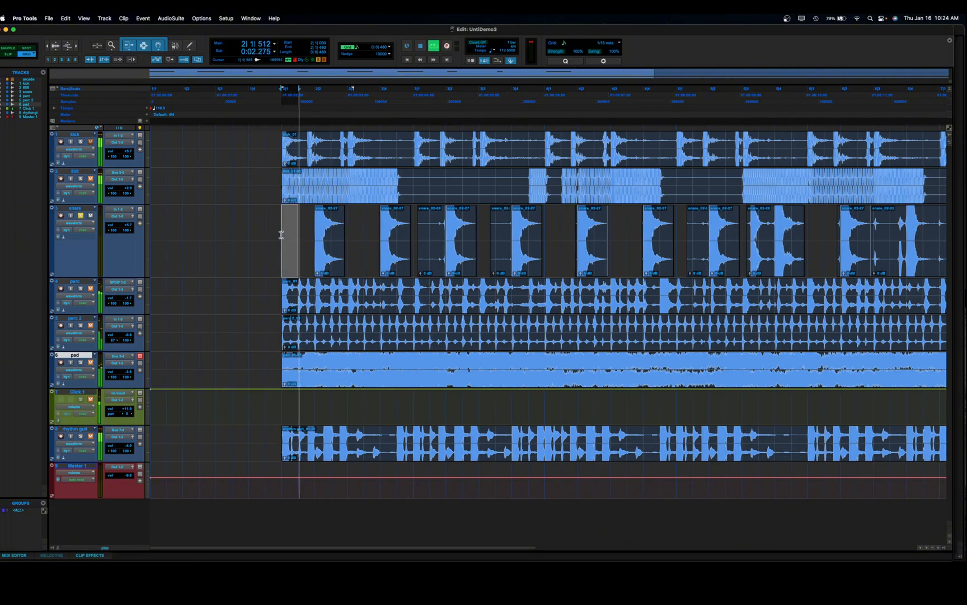
pyautogui.press('space')
pyautogui.press('space')
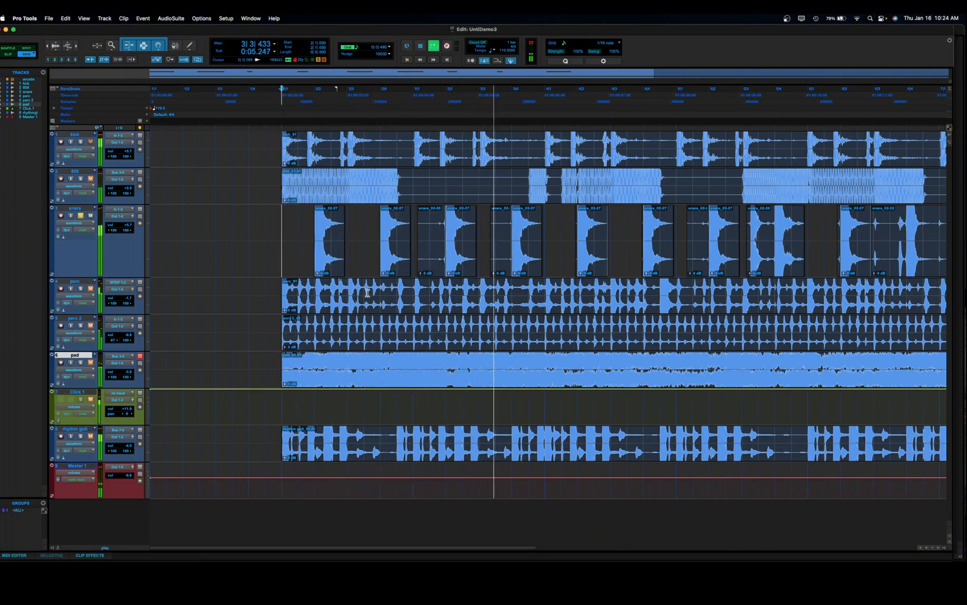
pyautogui.click(421, 267)
pyautogui.press('Delete')
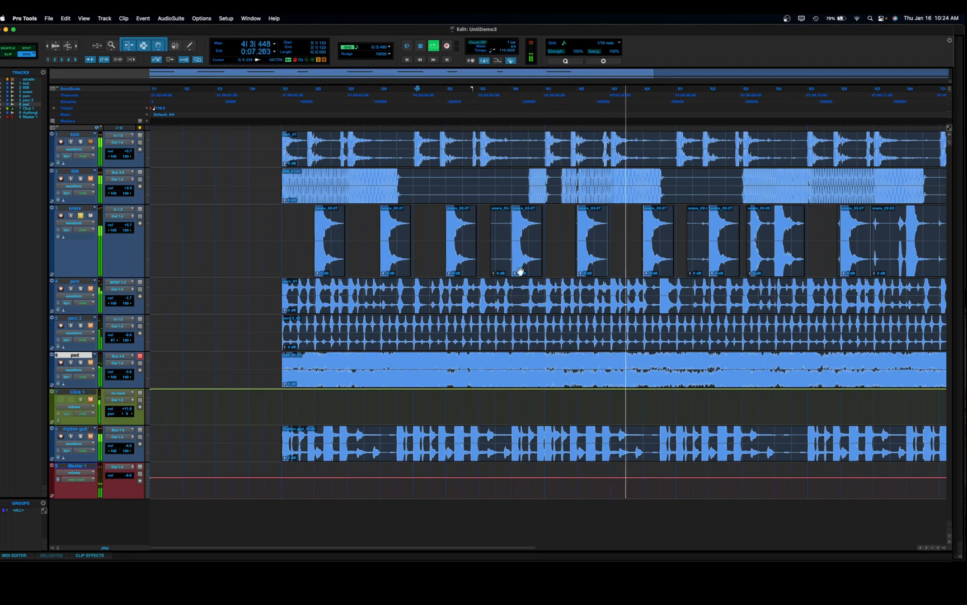
pyautogui.click(503, 273)
pyautogui.press('Delete')
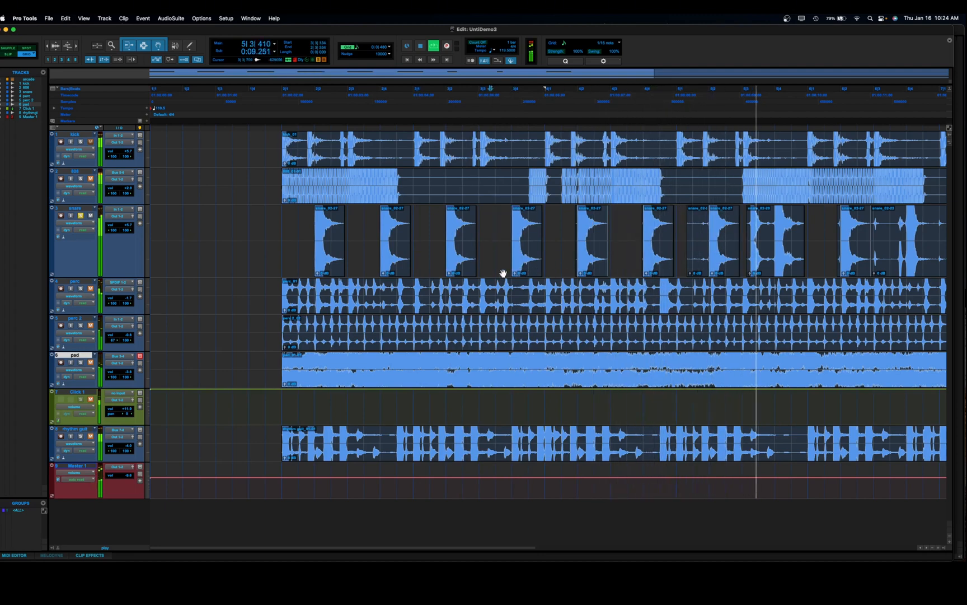
pyautogui.press('space')
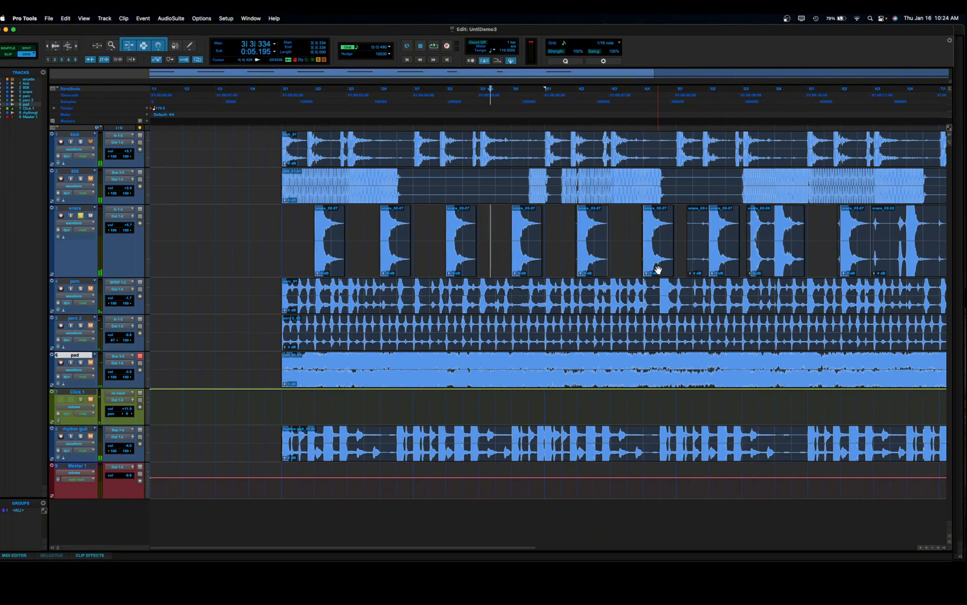
# Place a spare copy of the 4|4|000 snare hit at 1|2|480 and set the grid value to 0|0|240
pyautogui.moveTo(658, 270); pyautogui.dragTo(209, 216)
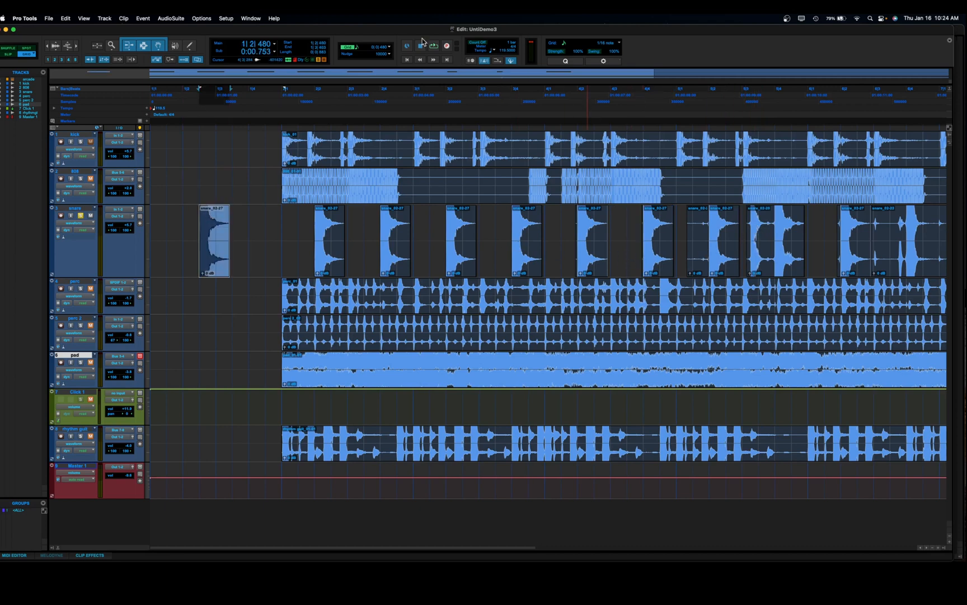
pyautogui.click(390, 49)
pyautogui.click(390, 49)
pyautogui.click(390, 49)
pyautogui.click(407, 54)
pyautogui.press('super+bracketright')
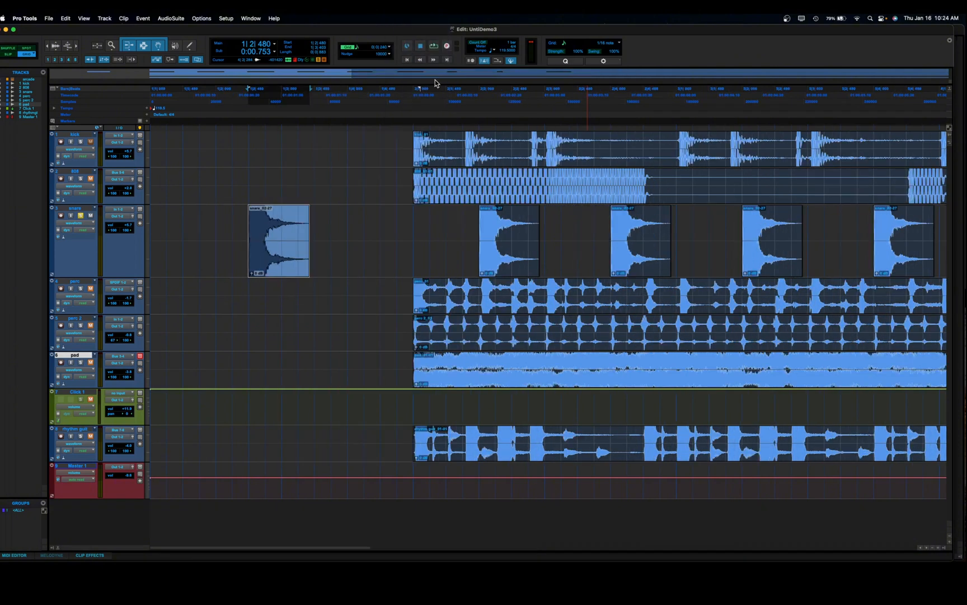
# Delete the leftover snare pieces before the hits at 5|2|000, 4|2|000 and 4|4|000
pyautogui.hscroll(10, 420, 183)
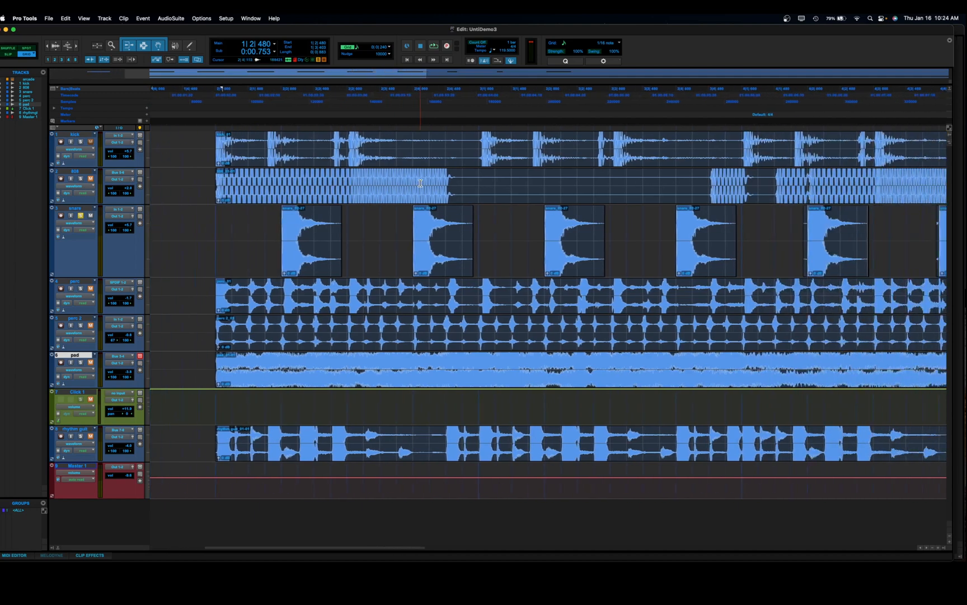
pyautogui.hscroll(10, 421, 183)
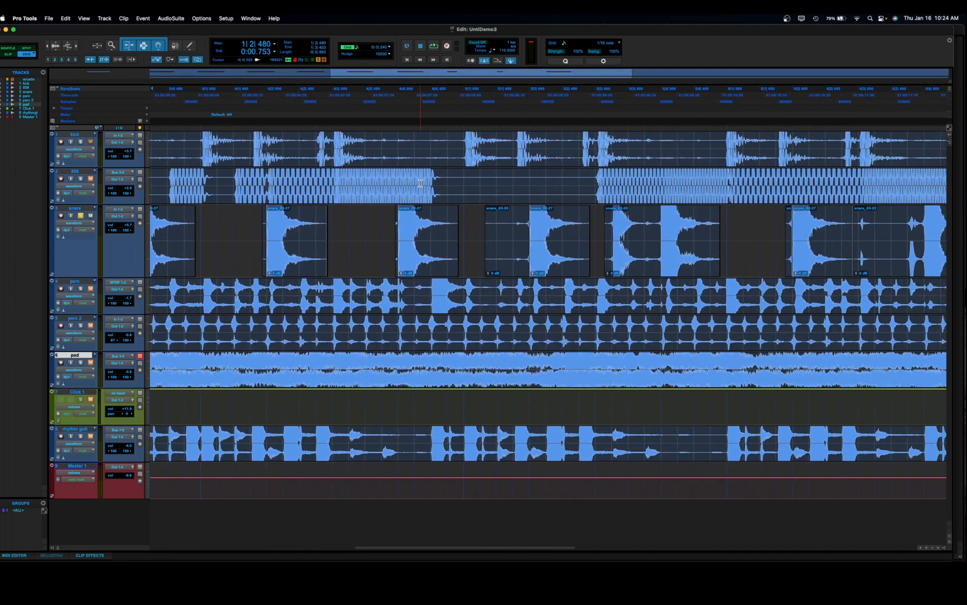
pyautogui.click(501, 270)
pyautogui.press('Delete')
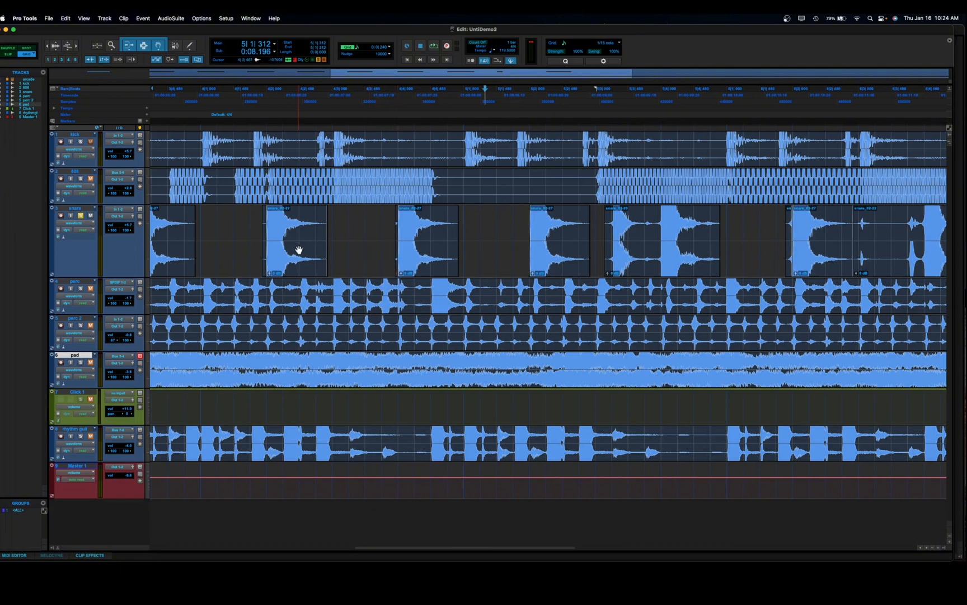
pyautogui.click(263, 242)
pyautogui.moveTo(381, 242); pyautogui.dragTo(400, 241)
pyautogui.press('Delete')
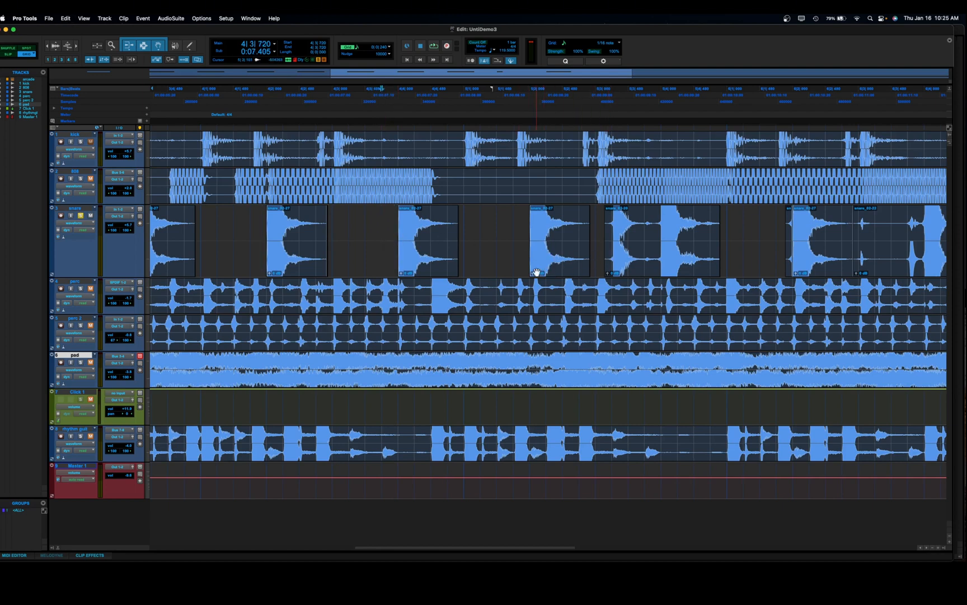
# Copy the clean snare hit over the hits just after 5|3|000 and at 5|4|000, and audition the result from 5|1|000
pyautogui.moveTo(541, 268); pyautogui.dragTo(628, 265)
pyautogui.moveTo(536, 263); pyautogui.dragTo(672, 261)
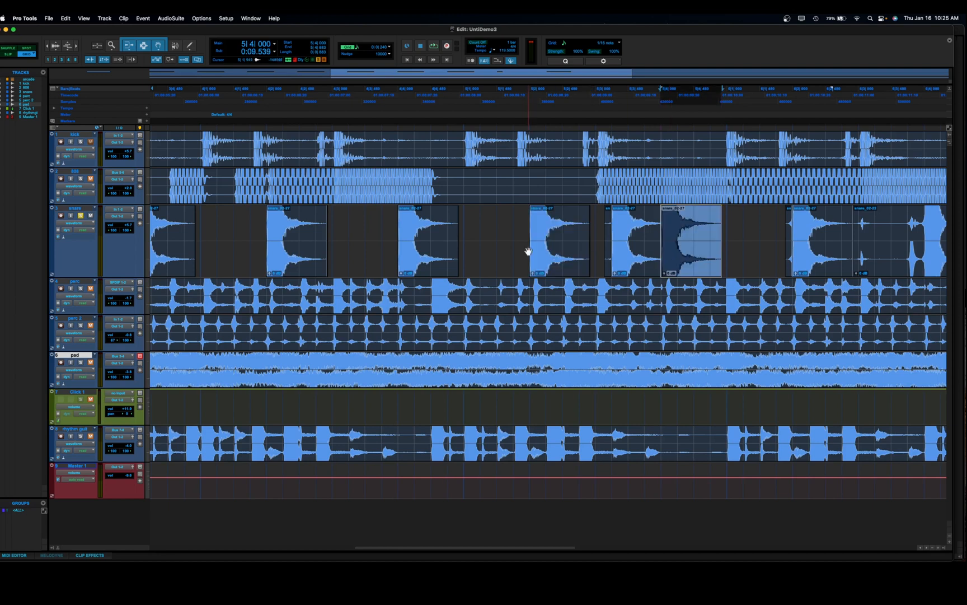
pyautogui.click(465, 231)
pyautogui.press('space')
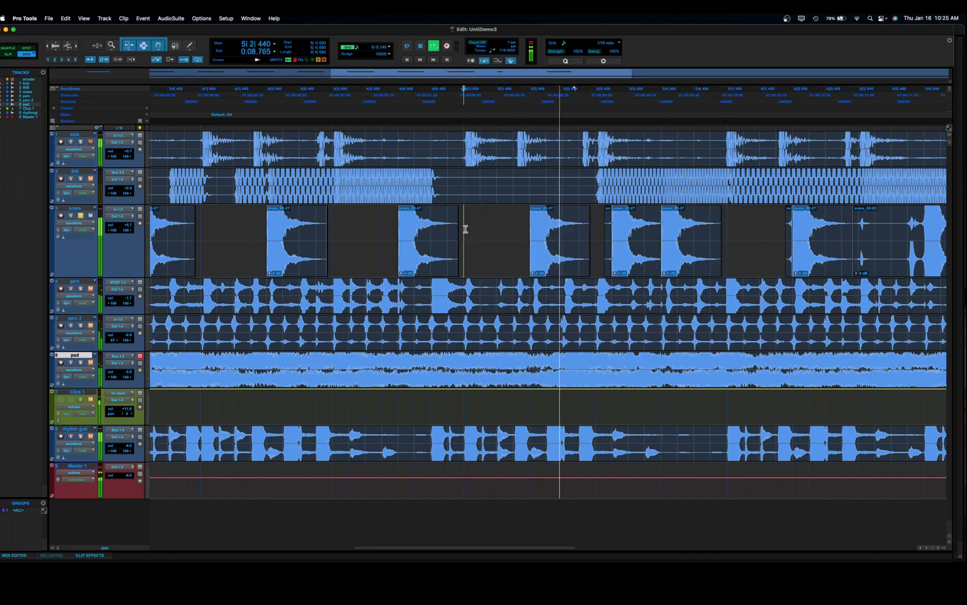
pyautogui.press('space')
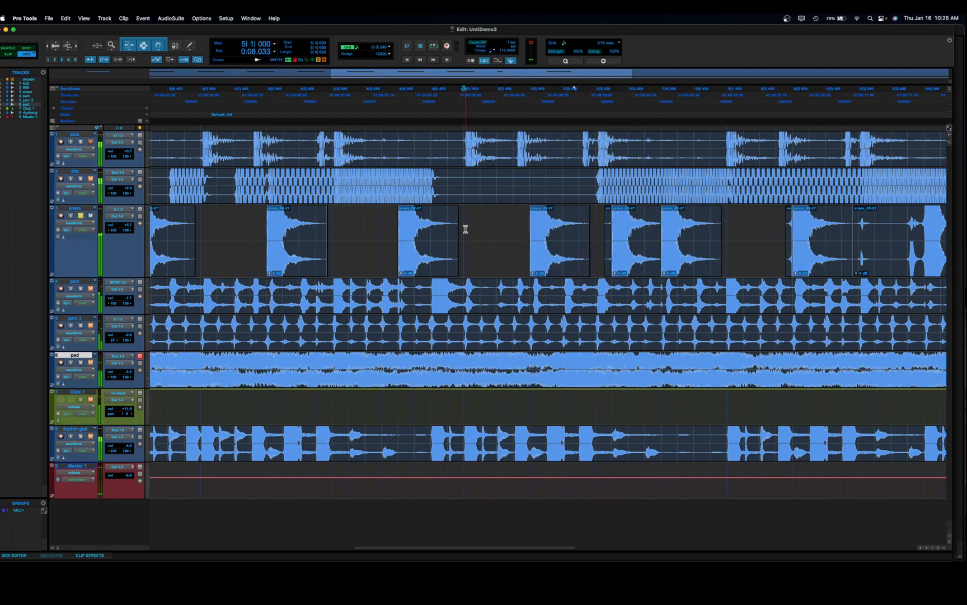
# Play the beat from 2|1|000 into bar 6 to check all the replaced snare hits
pyautogui.press('super+bracketleft')
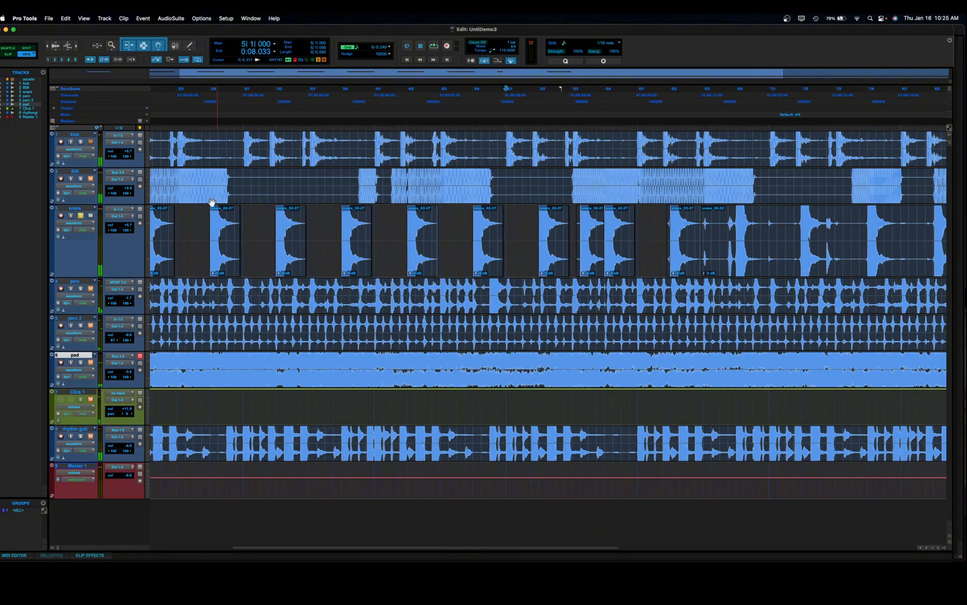
pyautogui.hscroll(-5, 212, 203)
pyautogui.click(220, 238)
pyautogui.press('space')
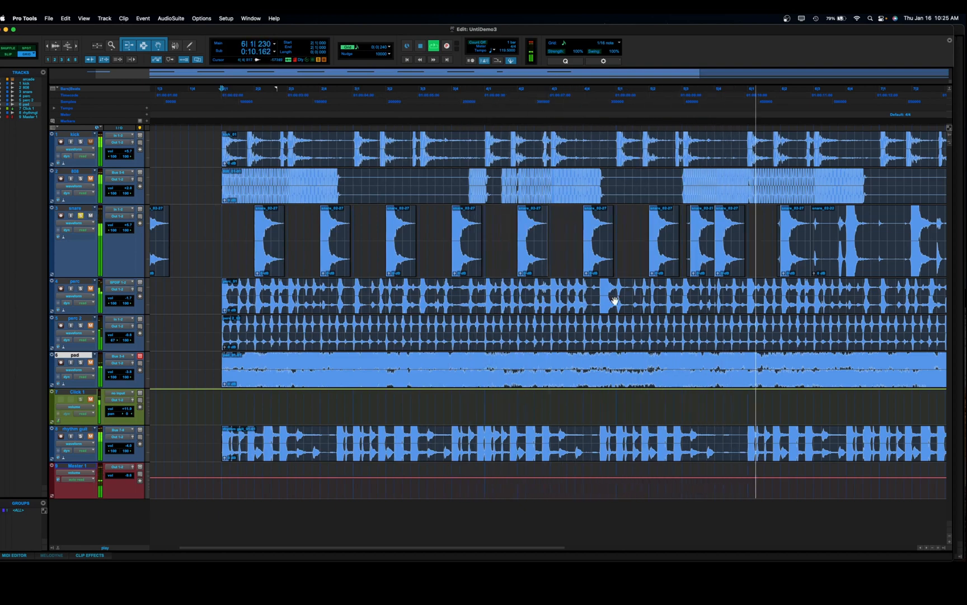
pyautogui.press('space')
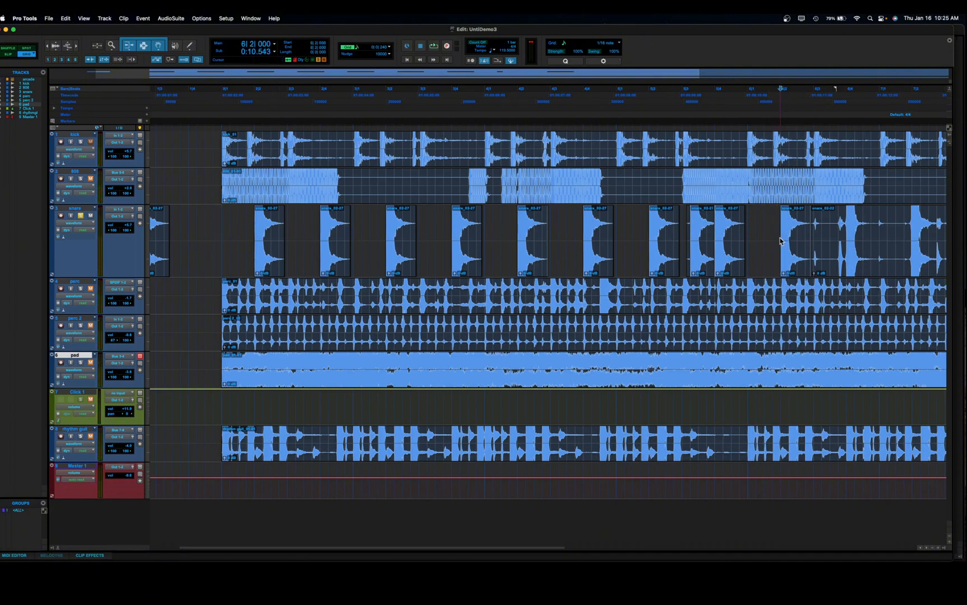
# Consolidate the snare track from 2|1|000 to 6|2|000 into one continuous clip
pyautogui.moveTo(782, 241); pyautogui.dragTo(226, 230)
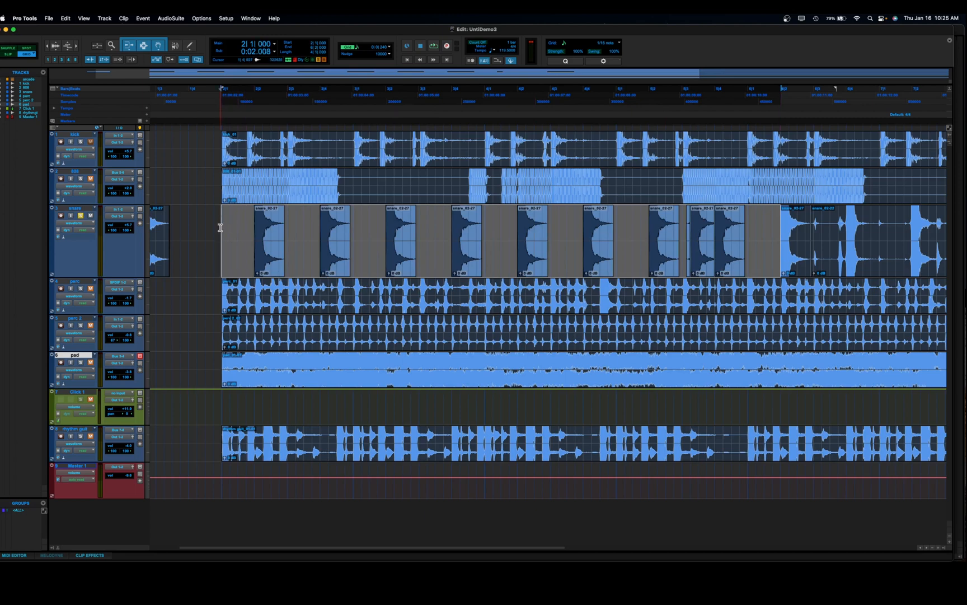
pyautogui.hotkey('alt', 'shift', '3')
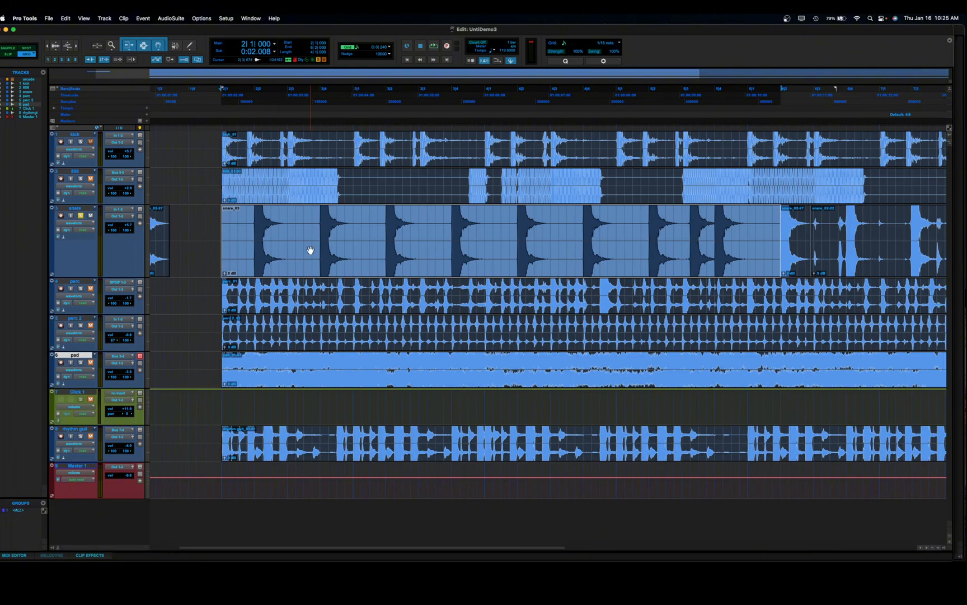
pyautogui.press('super+bracketleft')
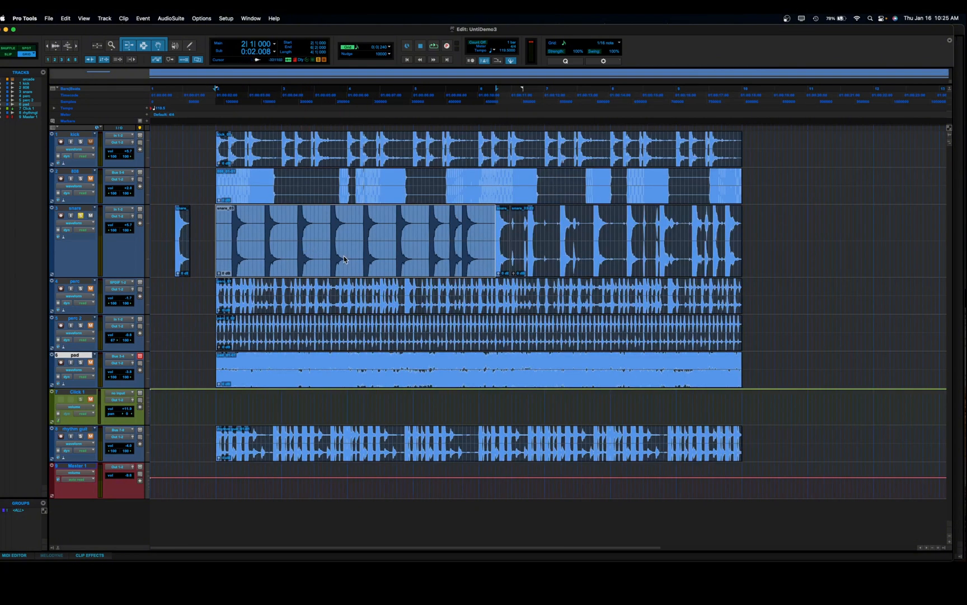
# Copy the consolidated snare clip to 5|4|000 so it ends with the other tracks, and delete the spare hit in bar 1
pyautogui.moveTo(344, 259)
pyautogui.mouseDown()
pyautogui.moveTo(510, 259)
pyautogui.moveTo(305, 259)
pyautogui.moveTo(355, 281)
pyautogui.moveTo(342, 260)
pyautogui.mouseUp()
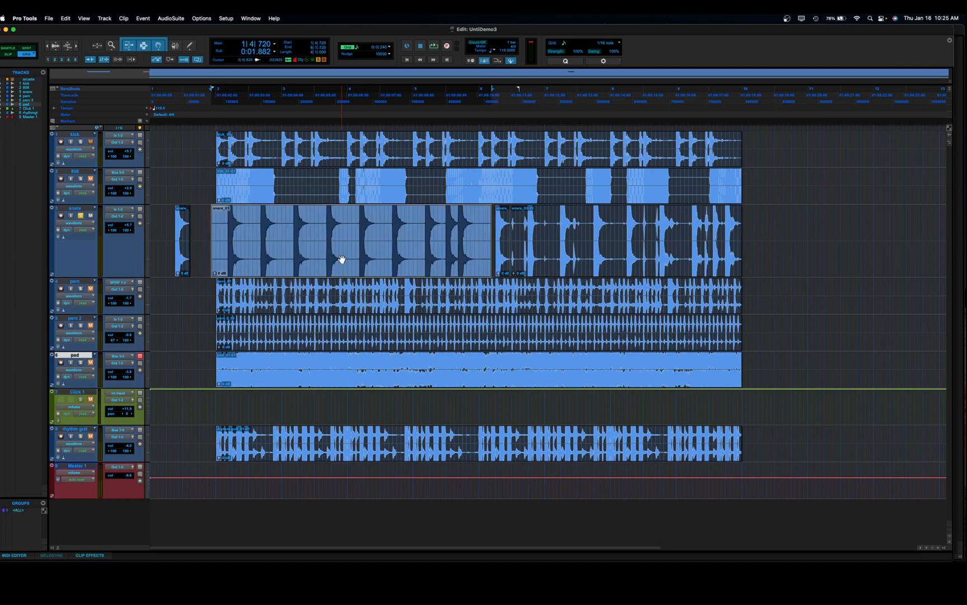
pyautogui.moveTo(342, 258); pyautogui.dragTo(590, 273)
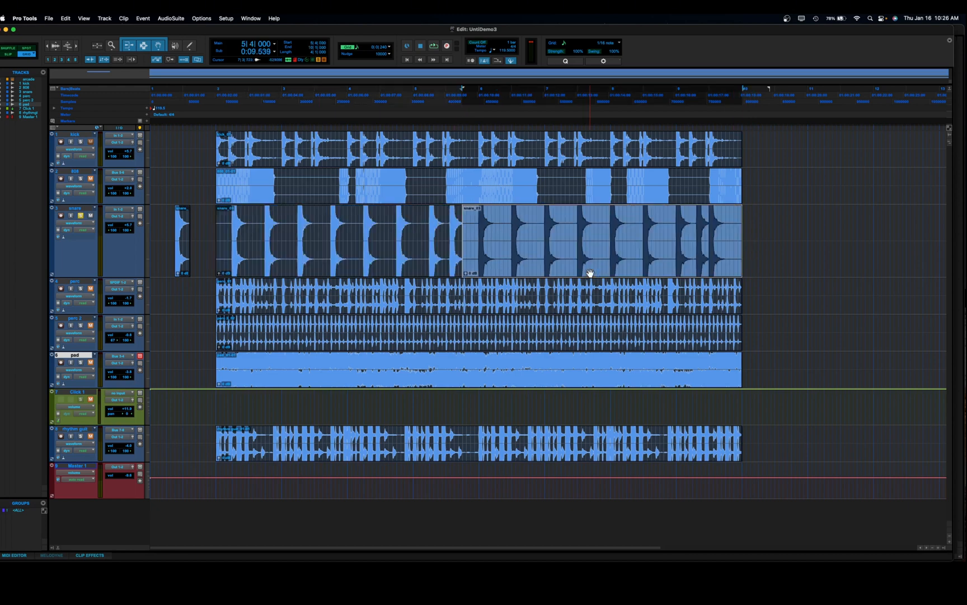
pyautogui.click(812, 240)
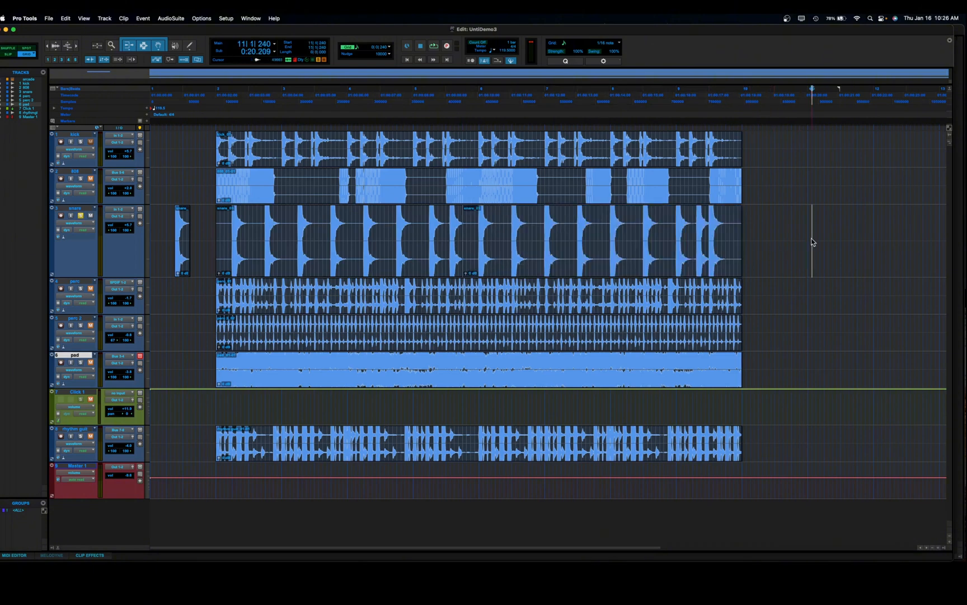
pyautogui.click(181, 271)
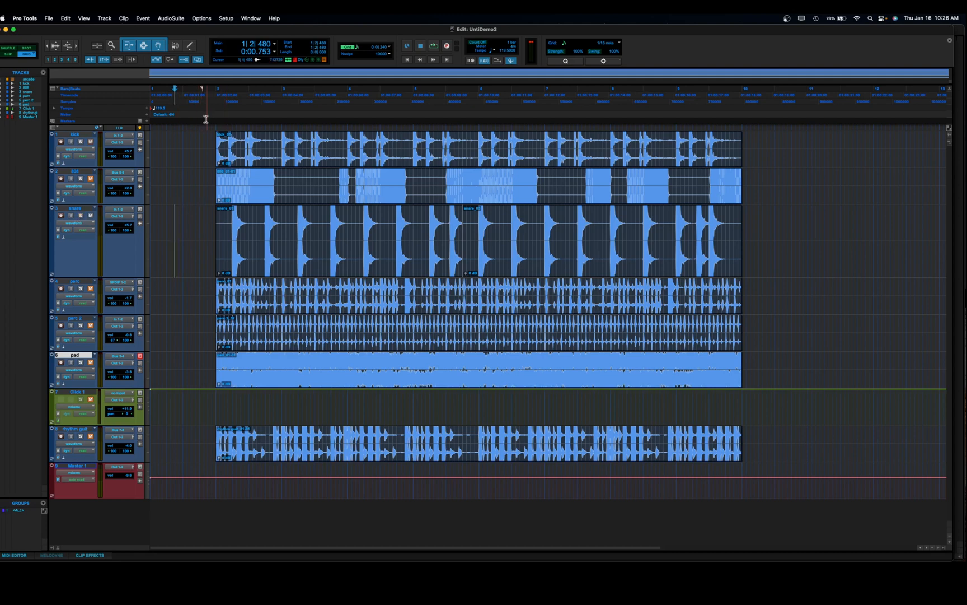
# Play the beat from 2|1|000 and again from 5|1|000 to check the transition between the two snare clips
pyautogui.press('space')
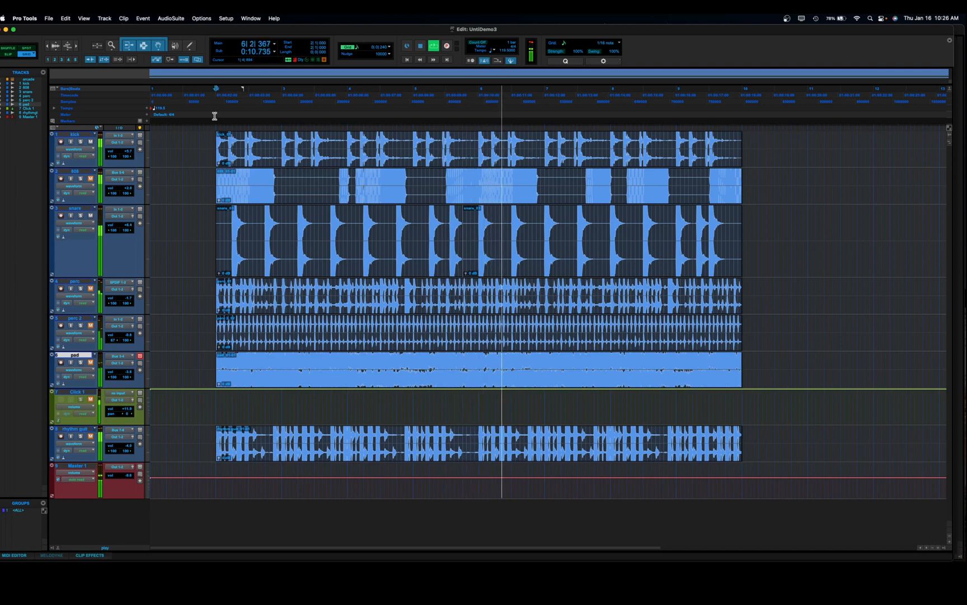
pyautogui.press('space')
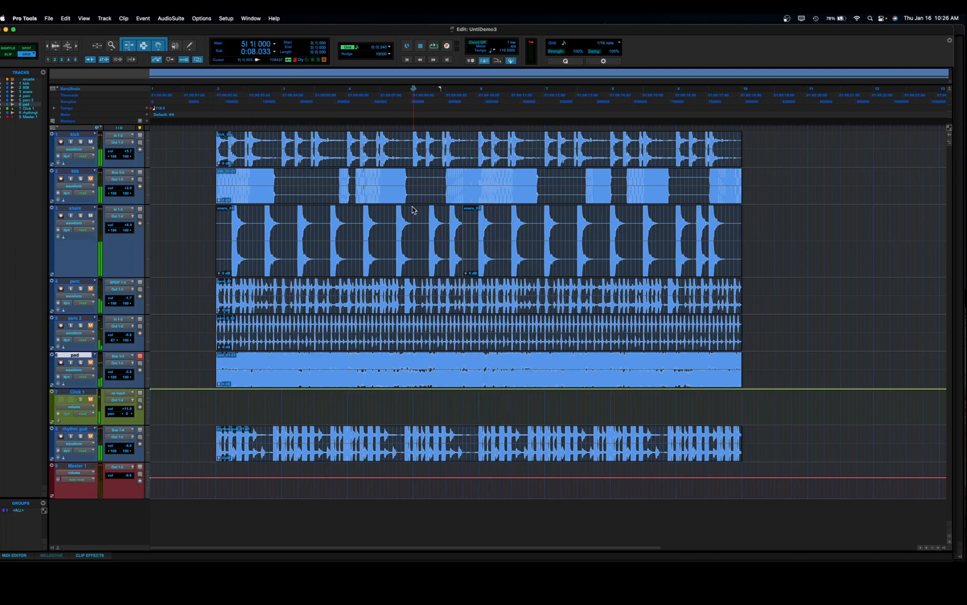
pyautogui.press('space')
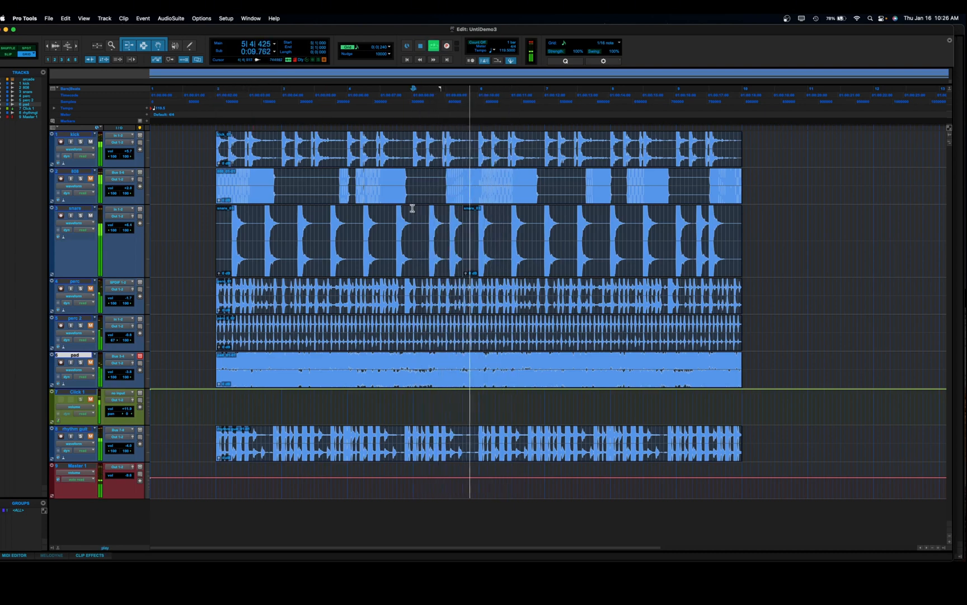
pyautogui.press('space')
# Move the second consolidated snare clip to 6|3|480 and play the end of the first clip from 5|3|720
pyautogui.moveTo(516, 270); pyautogui.dragTo(572, 268)
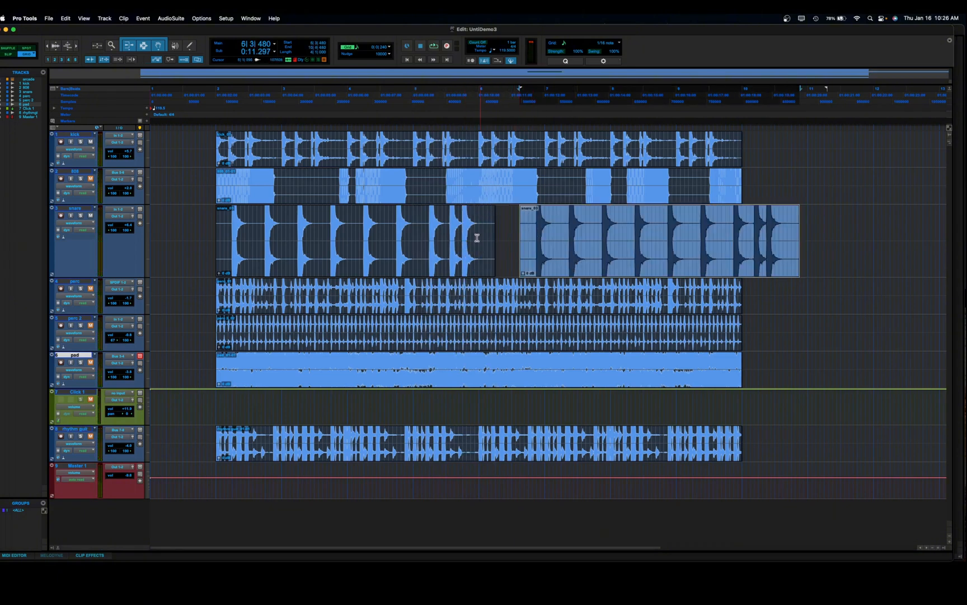
pyautogui.click(456, 228)
pyautogui.press('space')
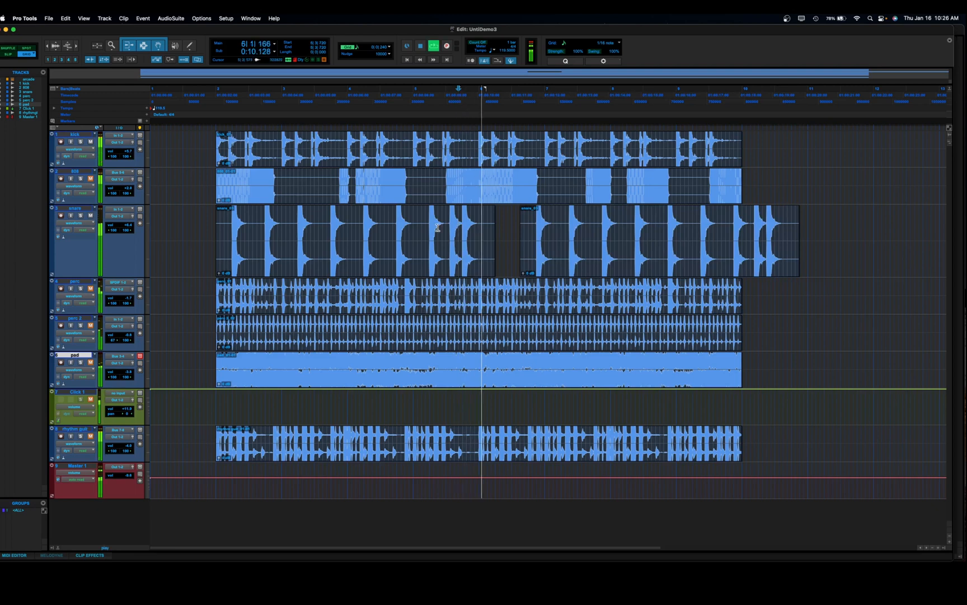
# Play the beat from 5|1|240 to check the gap between the two snare clips
pyautogui.moveTo(426, 227); pyautogui.dragTo(429, 227)
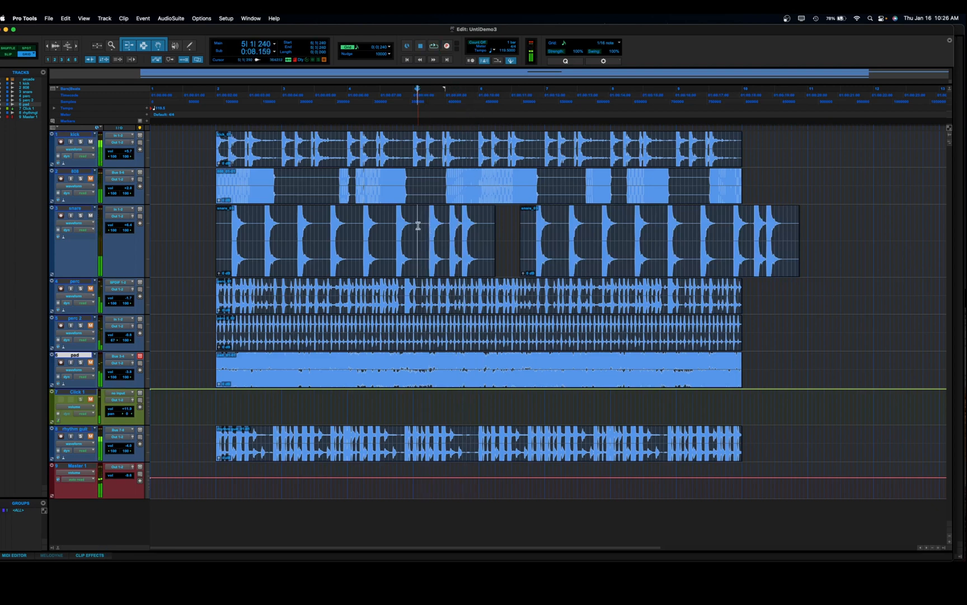
pyautogui.press('space')
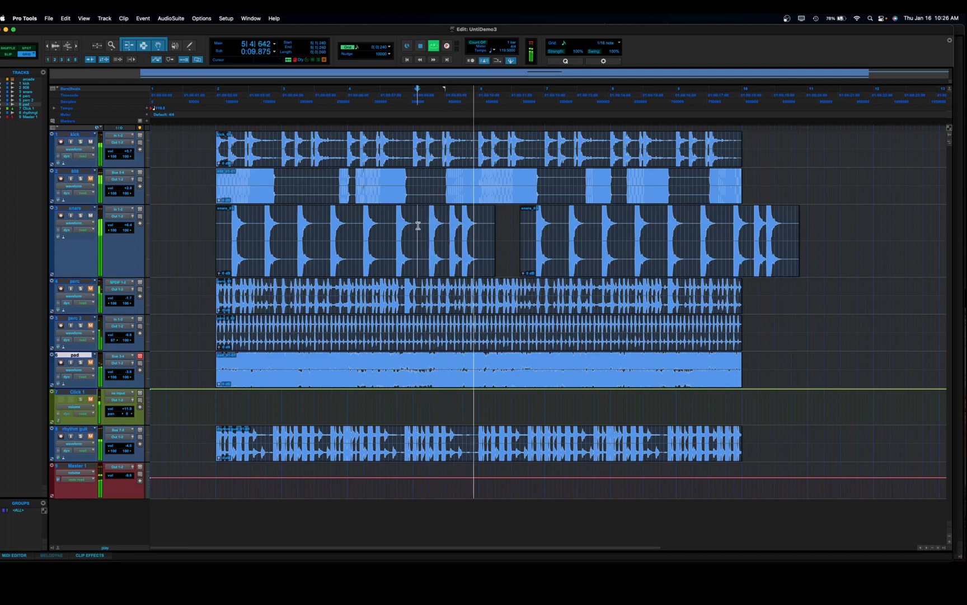
pyautogui.press('space')
# Move the second snare clip to 6|1|000, trim its end to match the other tracks, and play the result from 2|1|000
pyautogui.moveTo(545, 256); pyautogui.dragTo(505, 263)
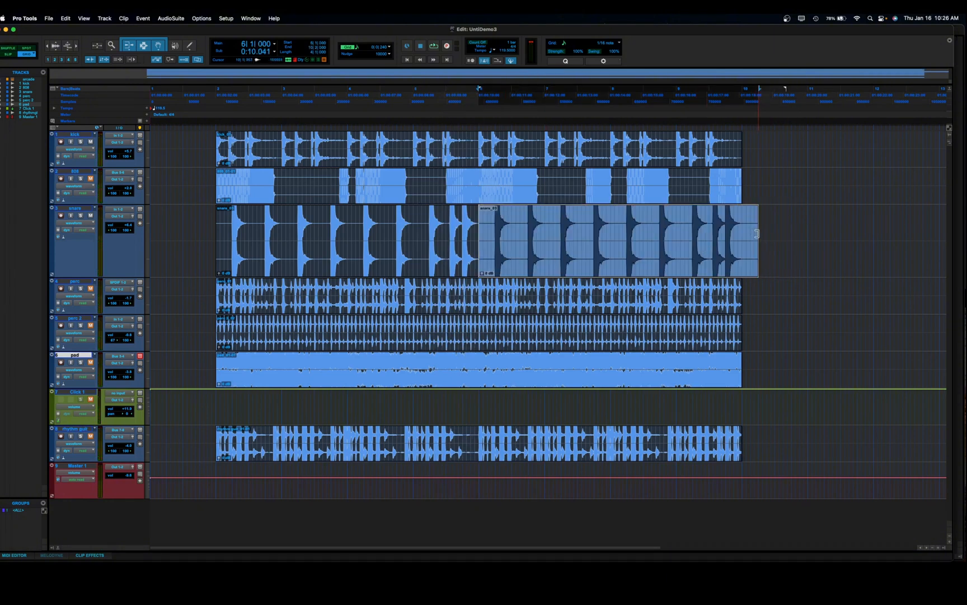
pyautogui.moveTo(757, 234); pyautogui.dragTo(740, 235)
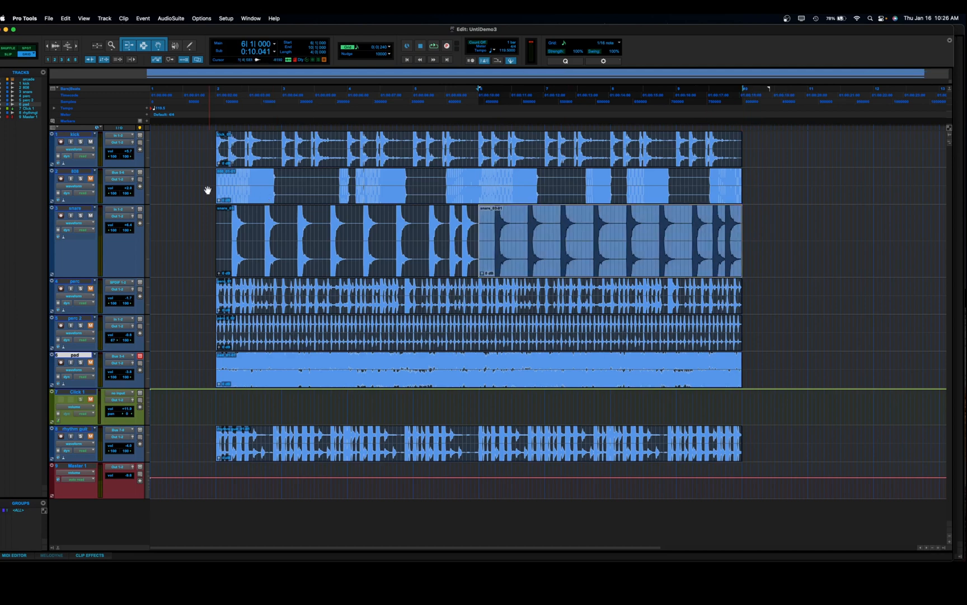
pyautogui.click(216, 108)
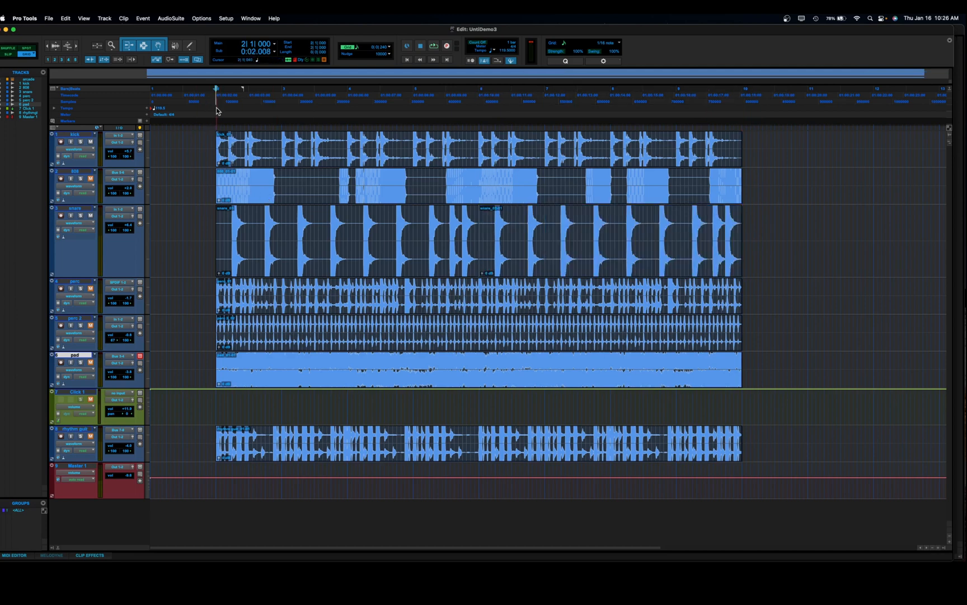
pyautogui.press('space')
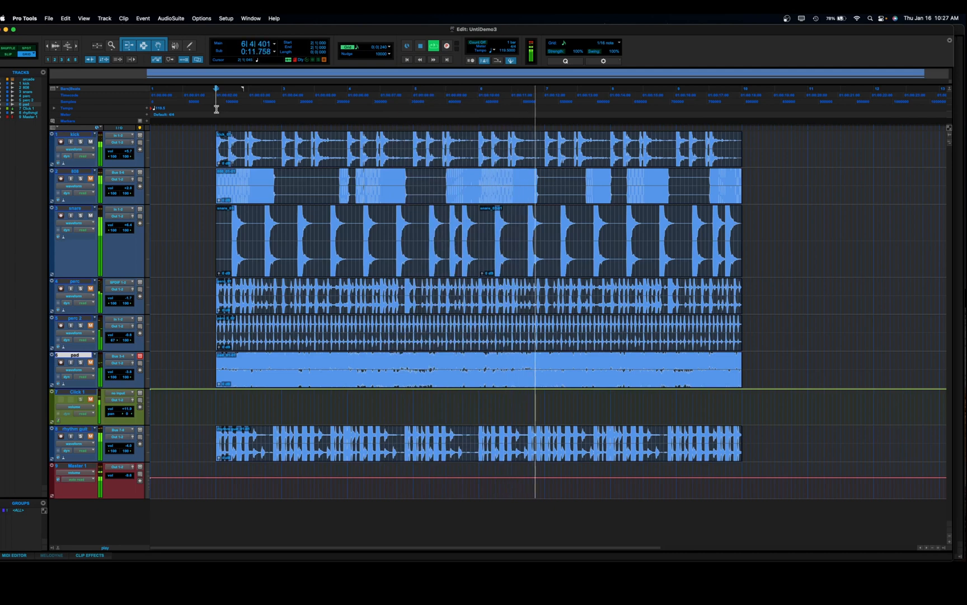
pyautogui.press('space')
# Consolidate the two adjacent snare clips into one continuous clip
pyautogui.click(358, 259)
pyautogui.keyDown('shift'); pyautogui.click(540, 265); pyautogui.keyUp('shift')
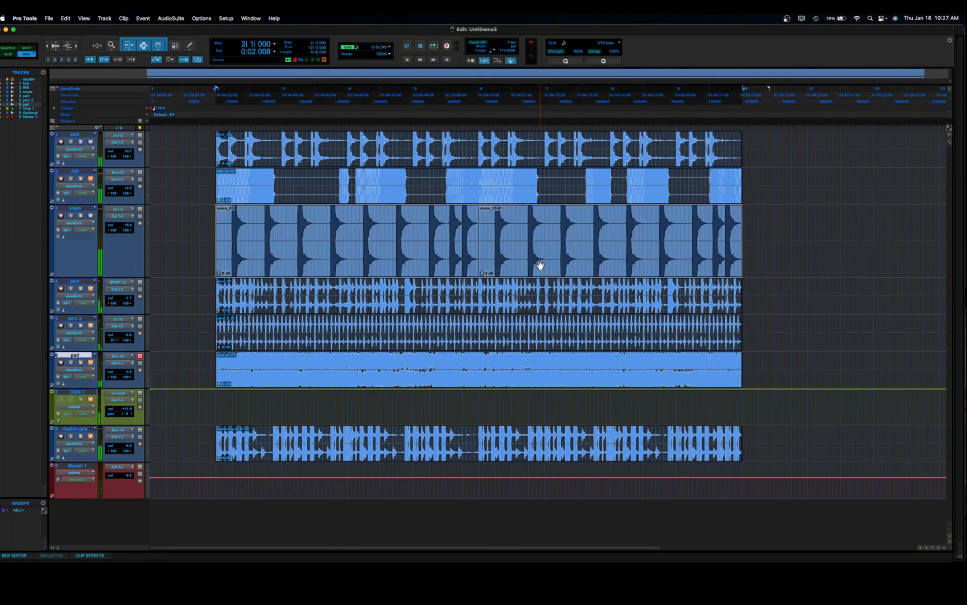
pyautogui.hotkey('alt', 'shift', '3')
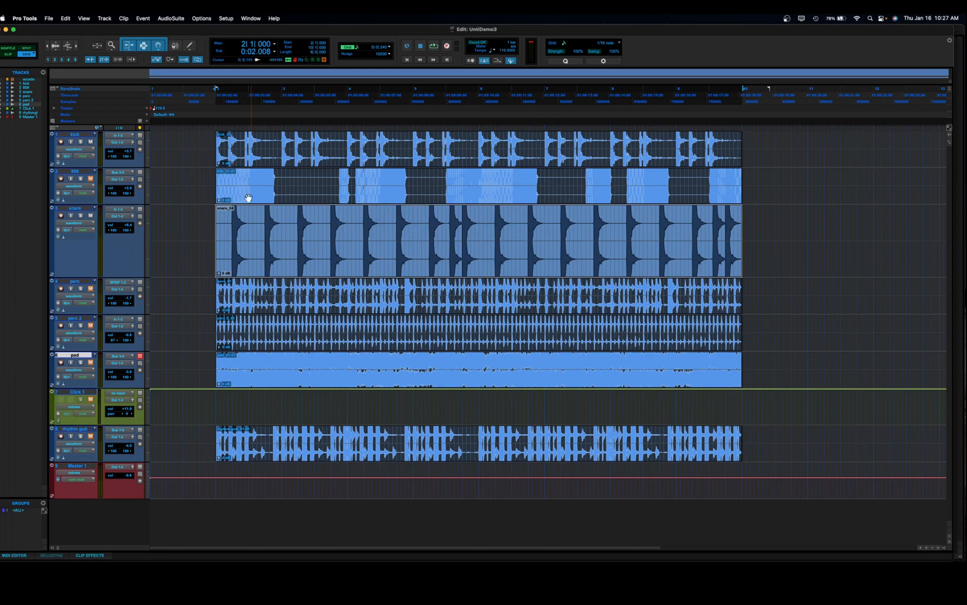
# Set the snare track height to medium and the kick track height to large
pyautogui.click(52, 211)
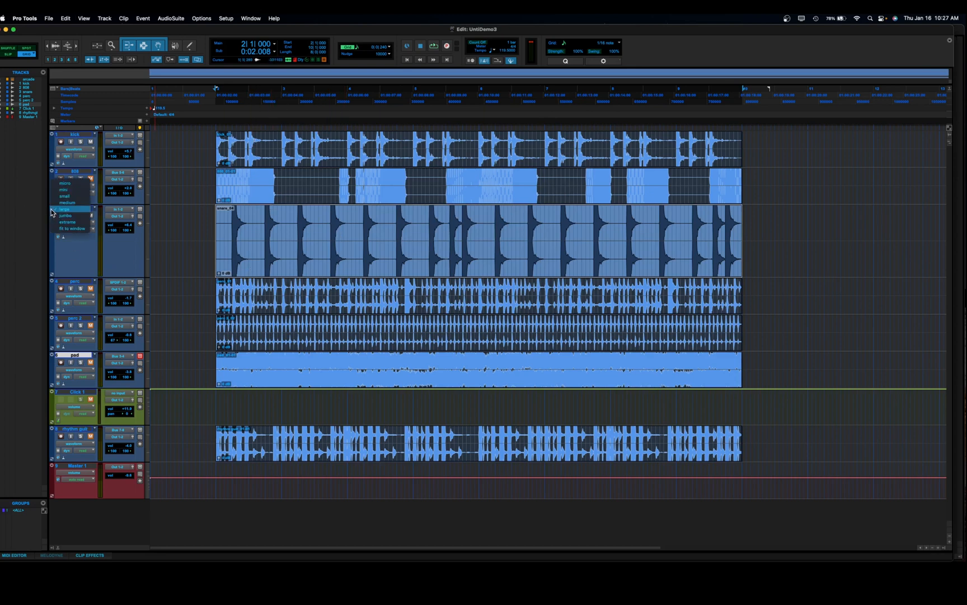
pyautogui.click(68, 203)
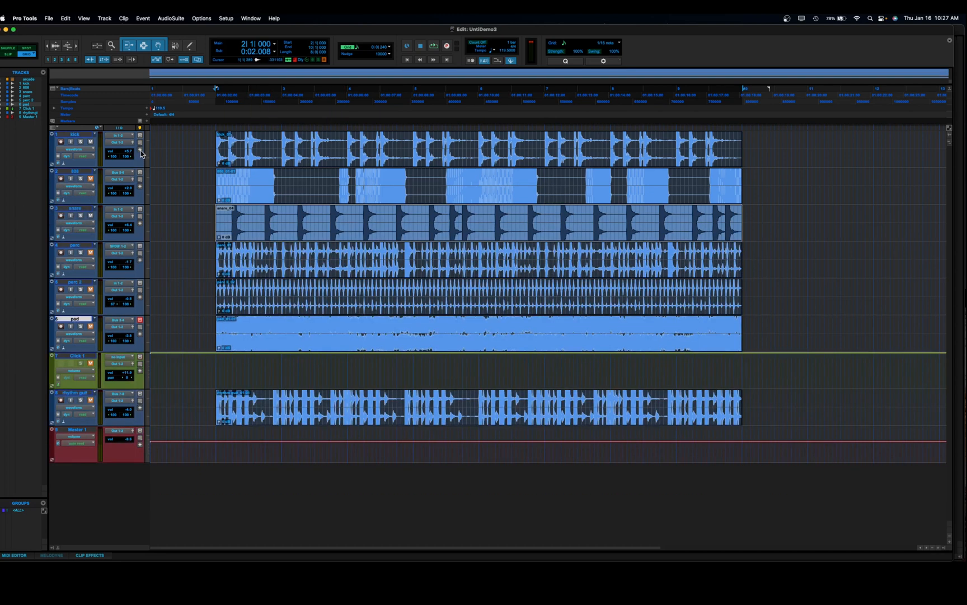
pyautogui.click(52, 137)
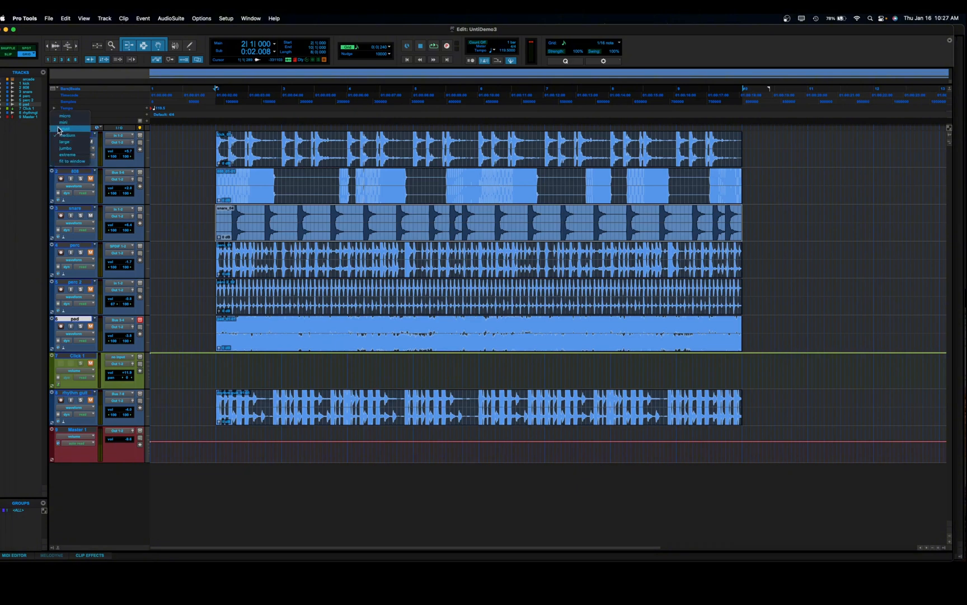
pyautogui.click(69, 141)
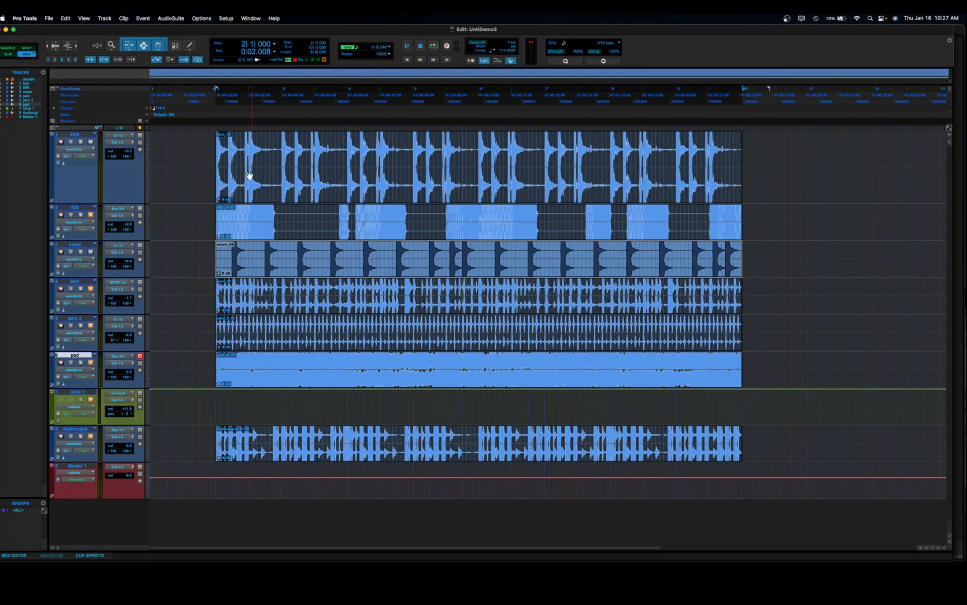
# Solo the kick track and listen to it from 2|1|000, examining its waveform up close
pyautogui.click(215, 110)
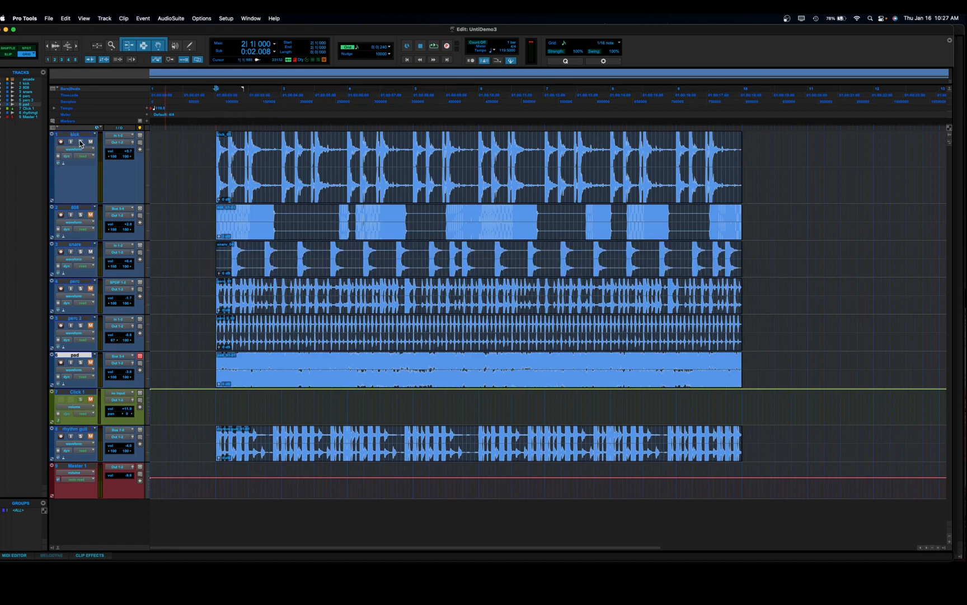
pyautogui.press('space')
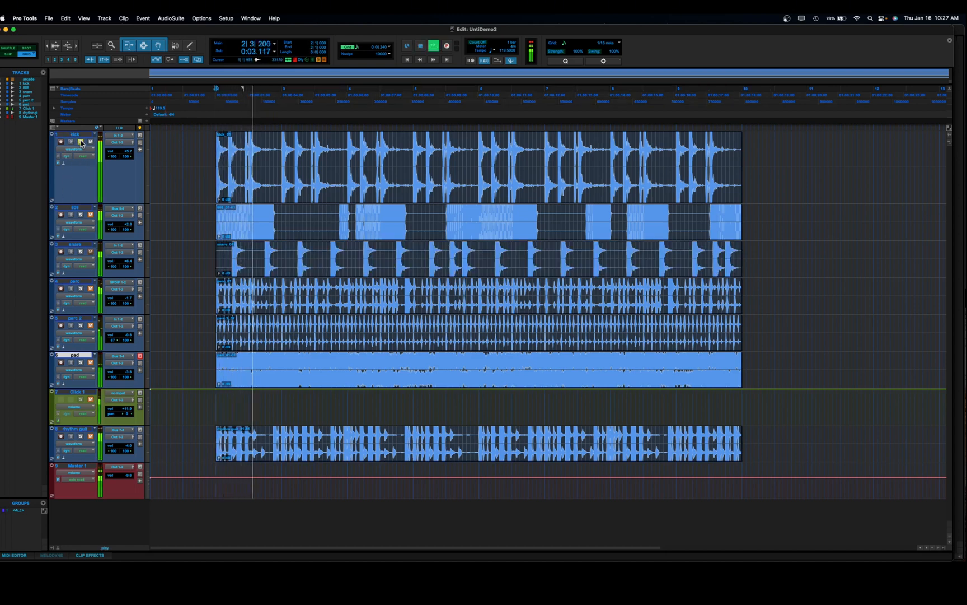
pyautogui.press('t')
pyautogui.press('t')
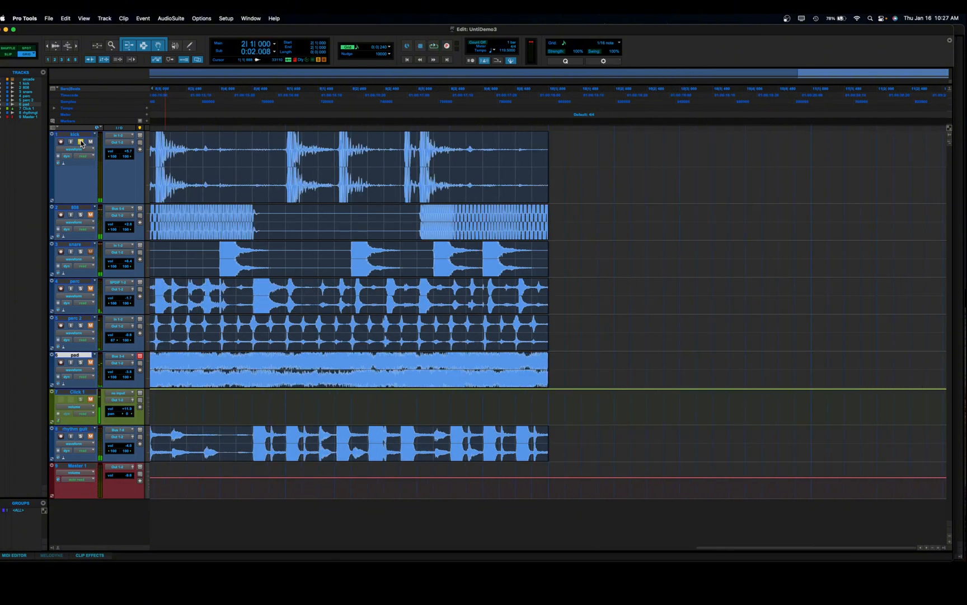
pyautogui.press('space')
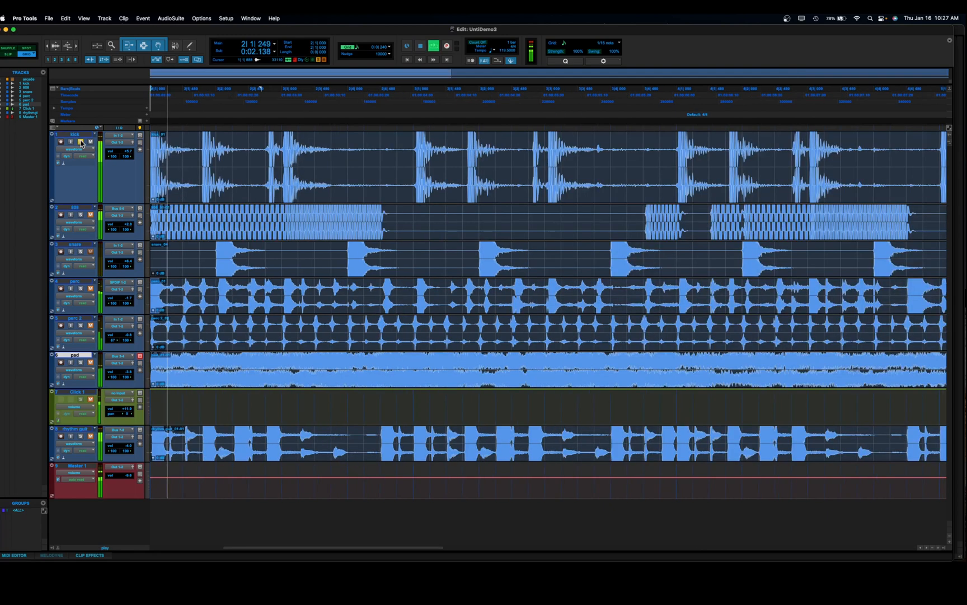
pyautogui.press('r')
pyautogui.press('r')
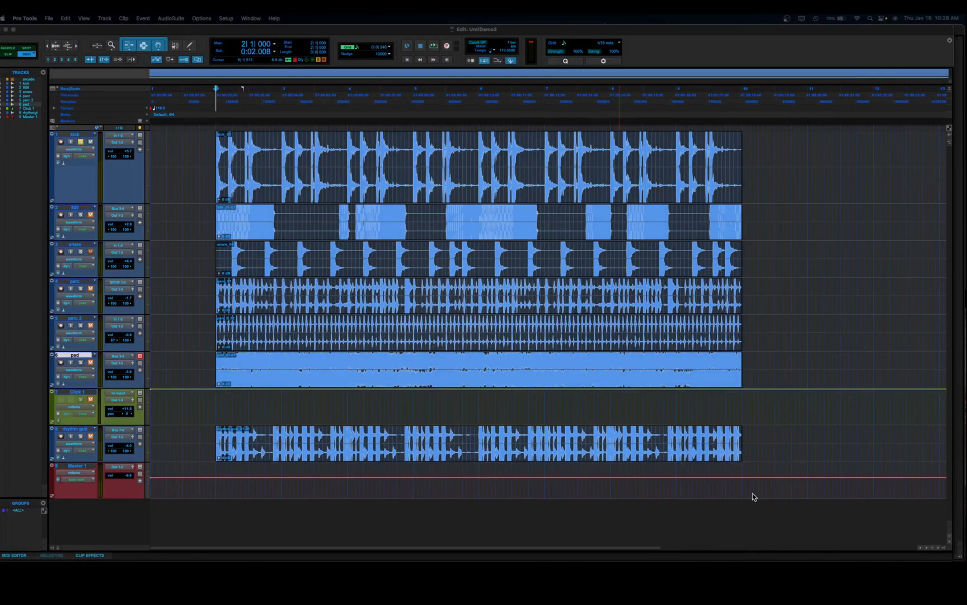
# Solo the perc track instead of the kick and play it from 2|1|000 to the end of the clips
pyautogui.click(82, 142)
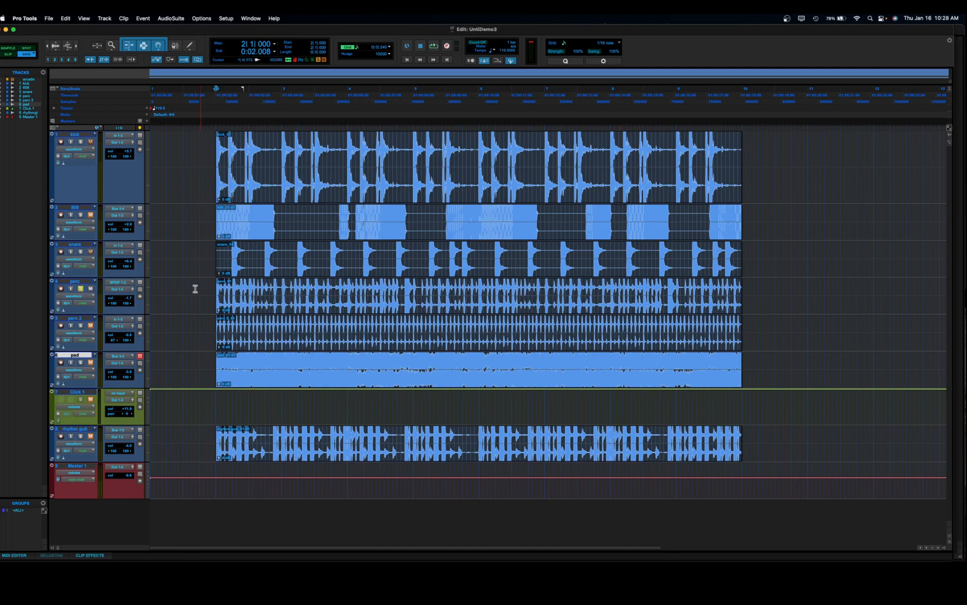
pyautogui.press('space')
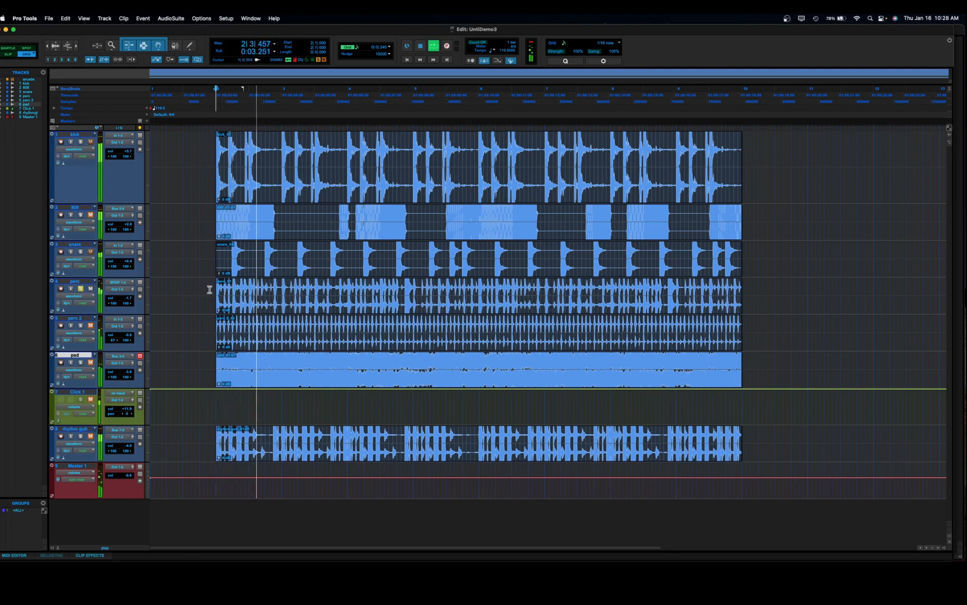
pyautogui.press('super+bracketright')
pyautogui.press('super+bracketright')
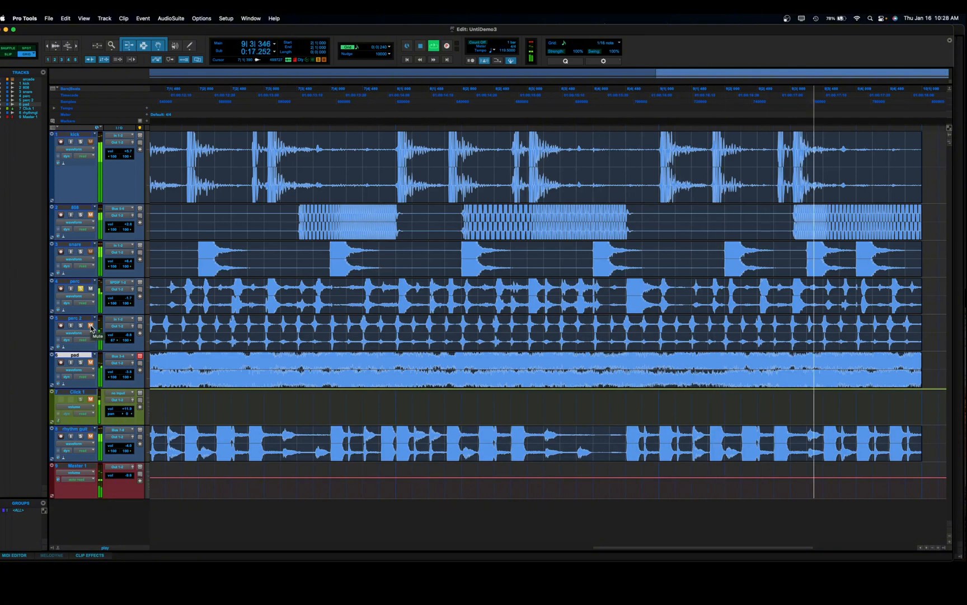
pyautogui.press('space')
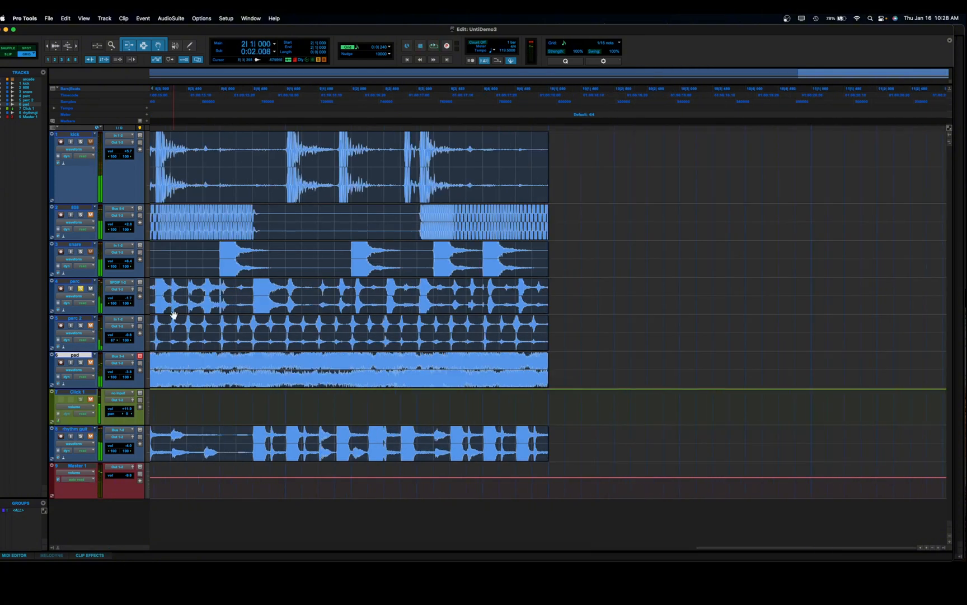
# Select the perc clip and replay from 2|1|000, soloing perc 2 briefly to compare the two percussion tracks
pyautogui.click(173, 312)
pyautogui.press('space')
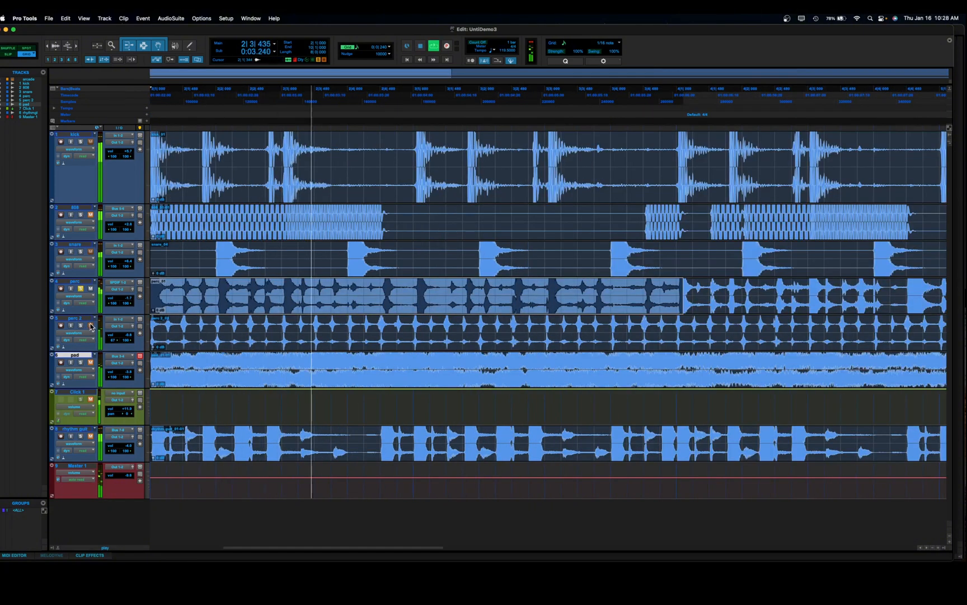
pyautogui.click(80, 326)
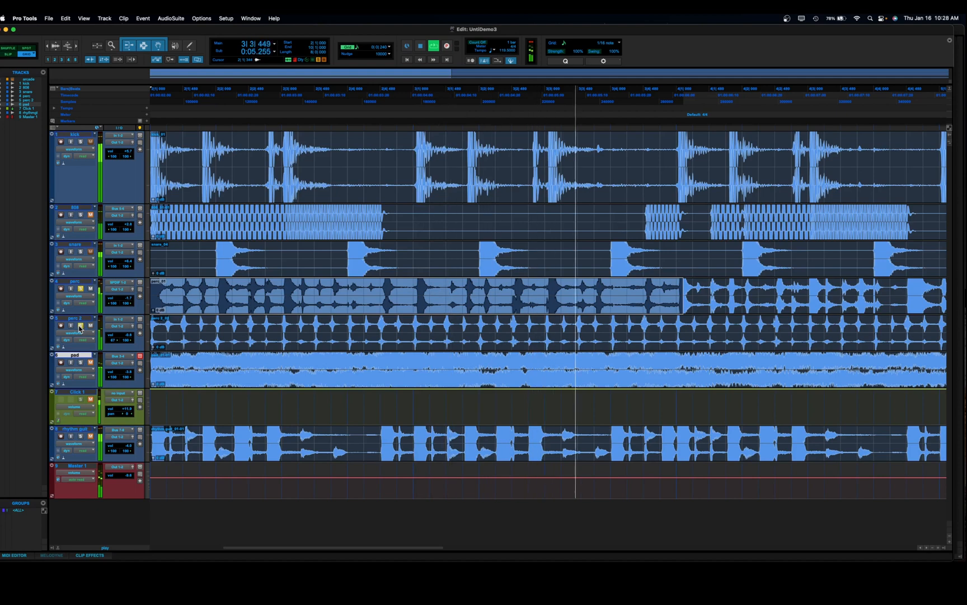
pyautogui.click(81, 289)
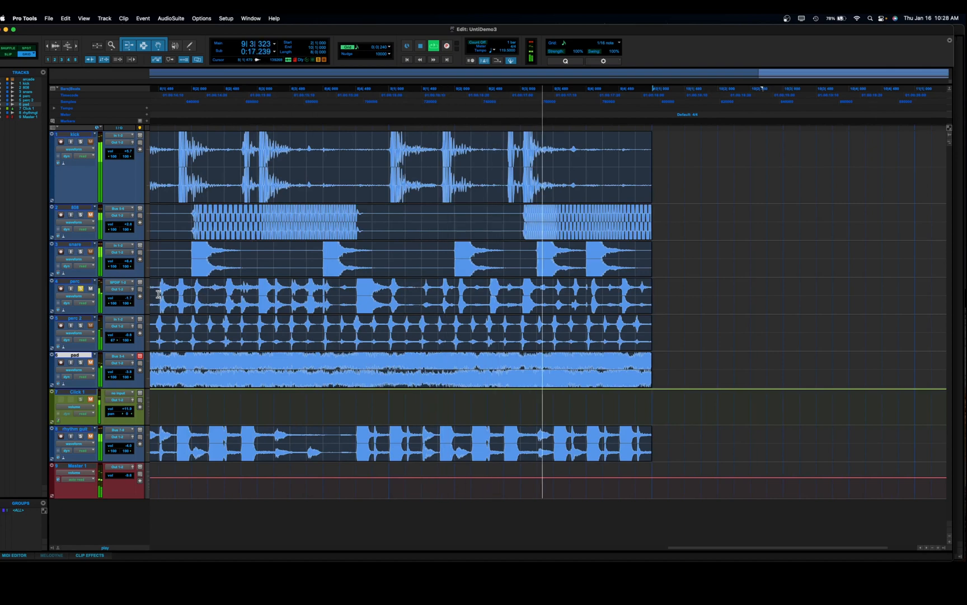
pyautogui.press('space')
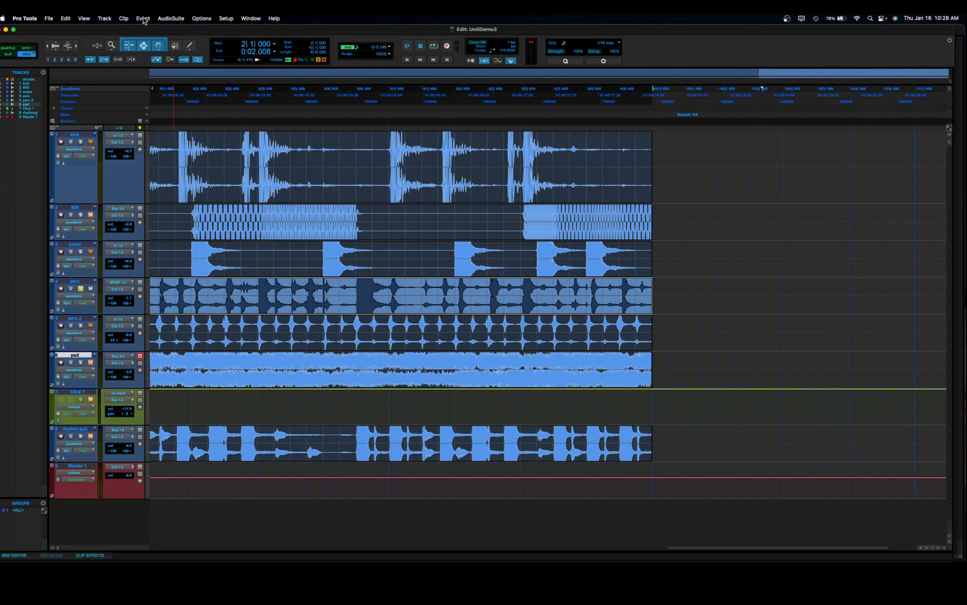
# Show the Inserts A-E column in the Edit window
pyautogui.click(84, 20)
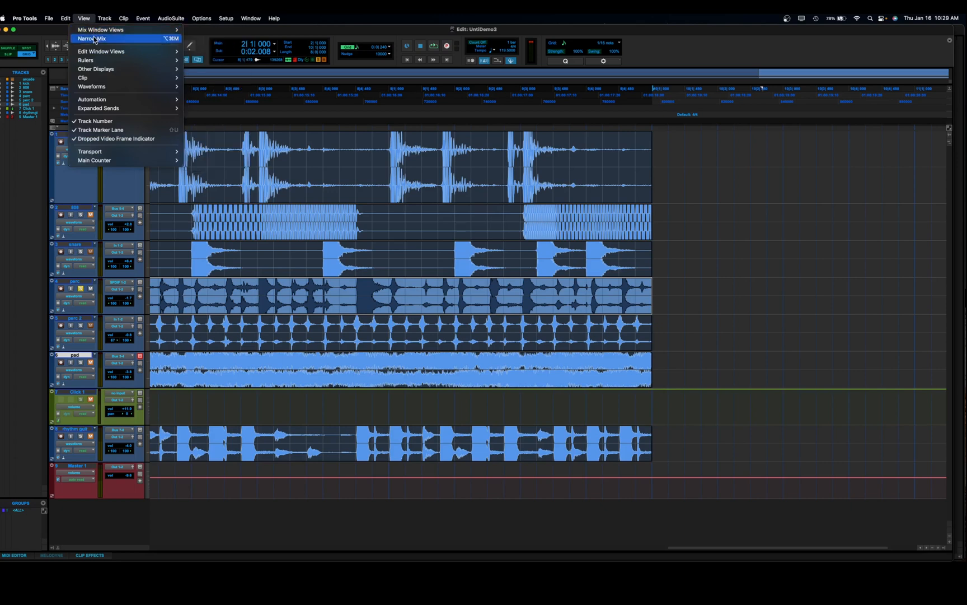
pyautogui.moveTo(99, 54)
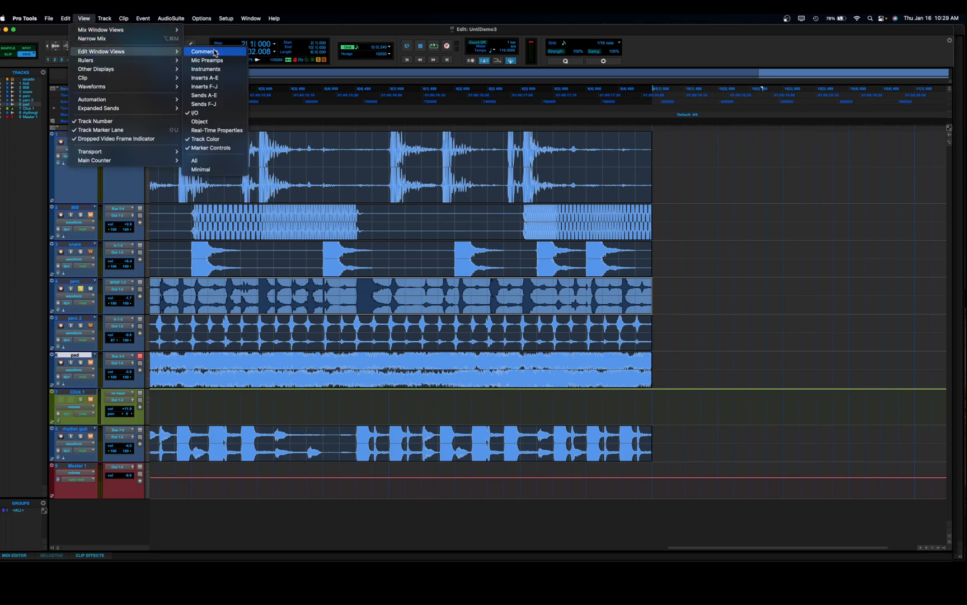
pyautogui.click(214, 79)
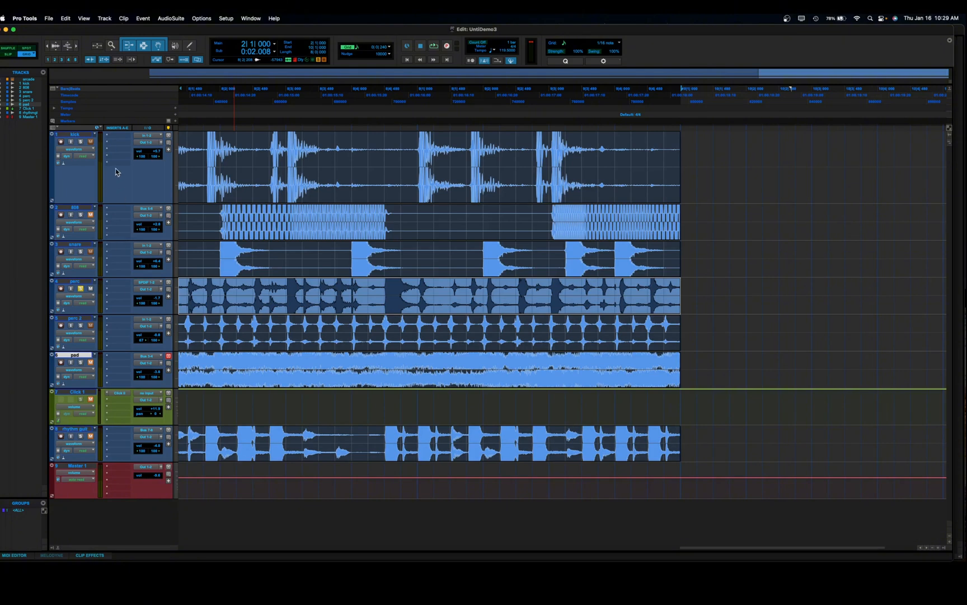
# Add a stereo EQ3 7-Band plug-in to the perc track's first insert and move its window off the kick track's waveform
pyautogui.click(107, 282)
pyautogui.moveTo(107, 282)
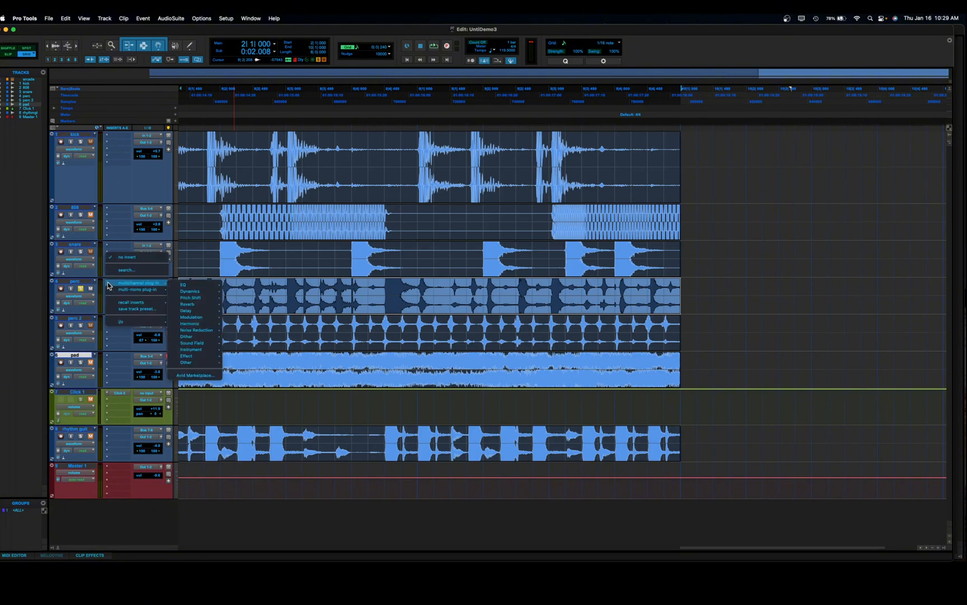
pyautogui.moveTo(207, 289)
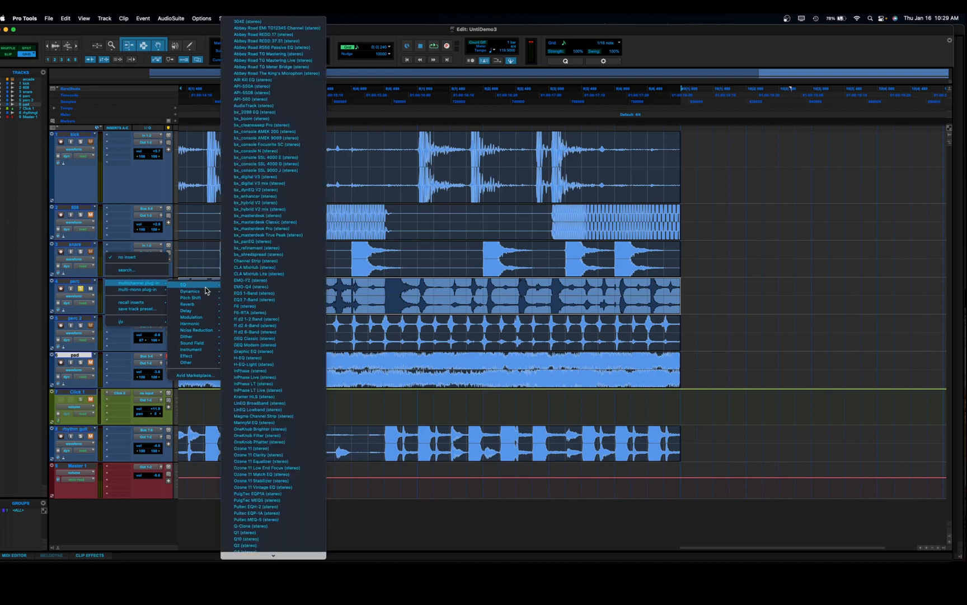
pyautogui.click(262, 298)
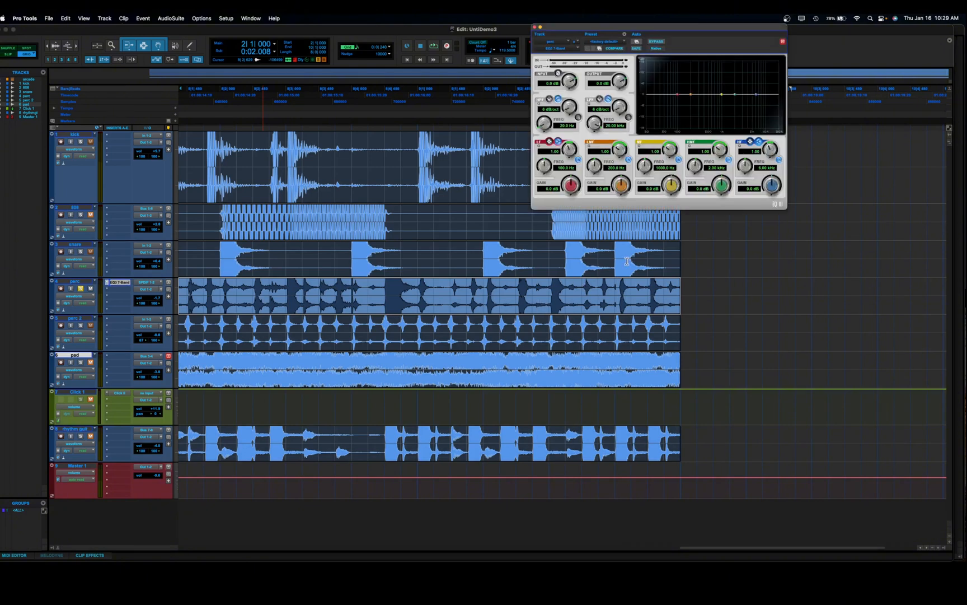
pyautogui.moveTo(675, 28); pyautogui.dragTo(738, 160)
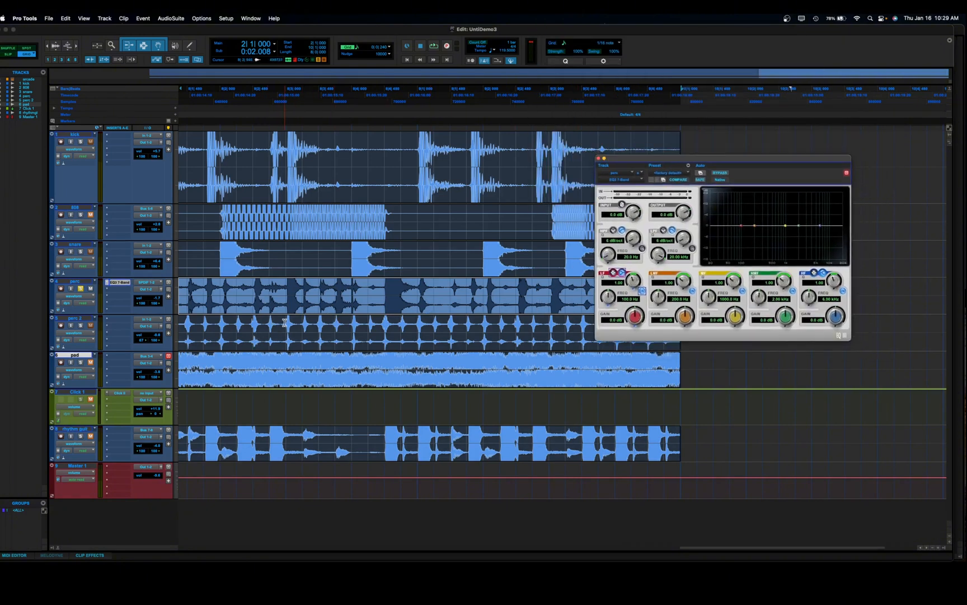
# During playback, boost the perc EQ's high-mid band about 13 dB at 4.42 kHz and cut its low band 12 dB at 500 Hz
pyautogui.press('space')
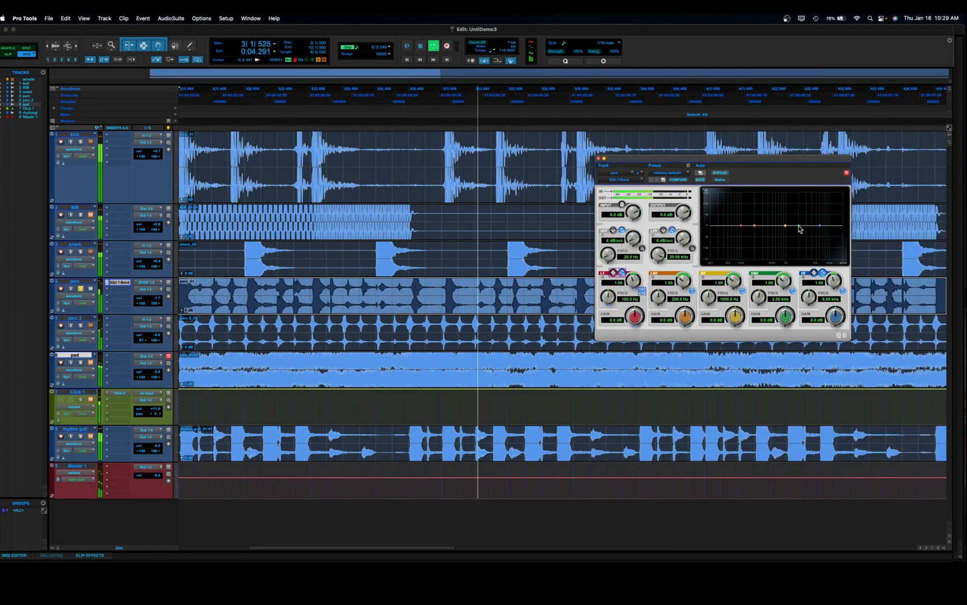
pyautogui.moveTo(798, 225); pyautogui.dragTo(814, 203)
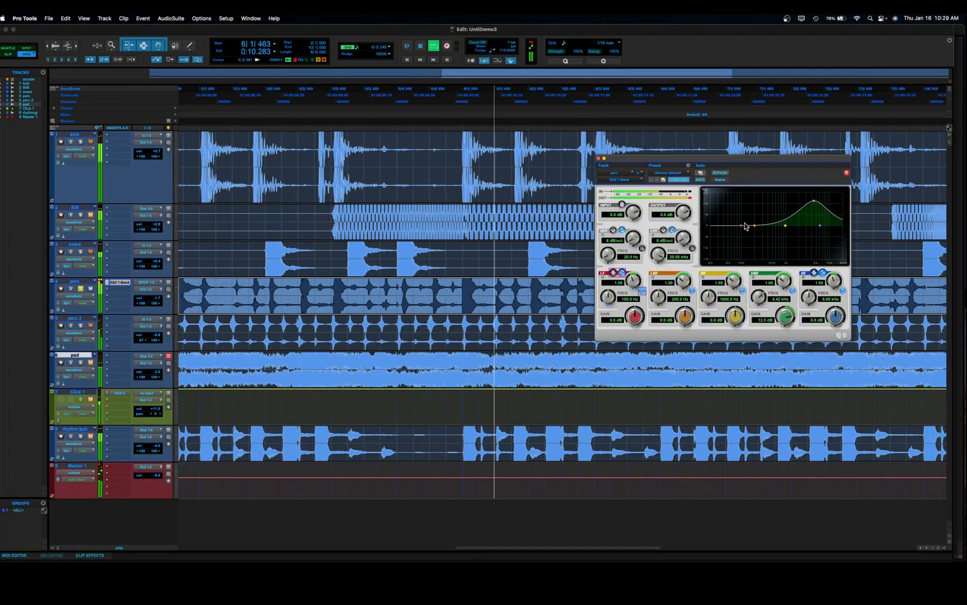
pyautogui.moveTo(743, 228); pyautogui.dragTo(773, 260)
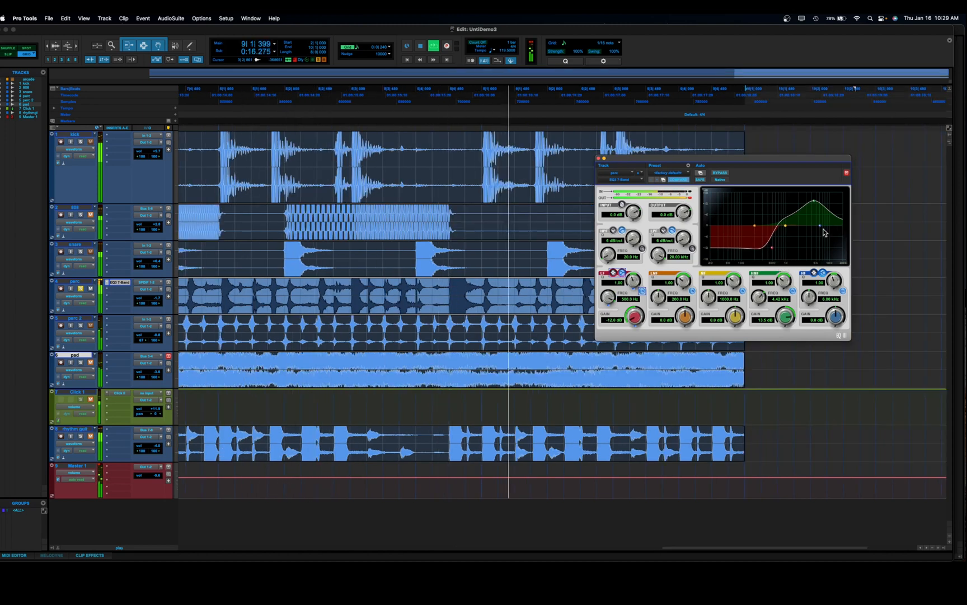
# Boost the perc EQ's mid band about 6.7 dB near 1.2 kHz, fine-tune its high-mid peak, and move the solo to perc 2
pyautogui.moveTo(785, 226)
pyautogui.mouseDown()
pyautogui.moveTo(777, 211)
pyautogui.moveTo(789, 214)
pyautogui.mouseUp()
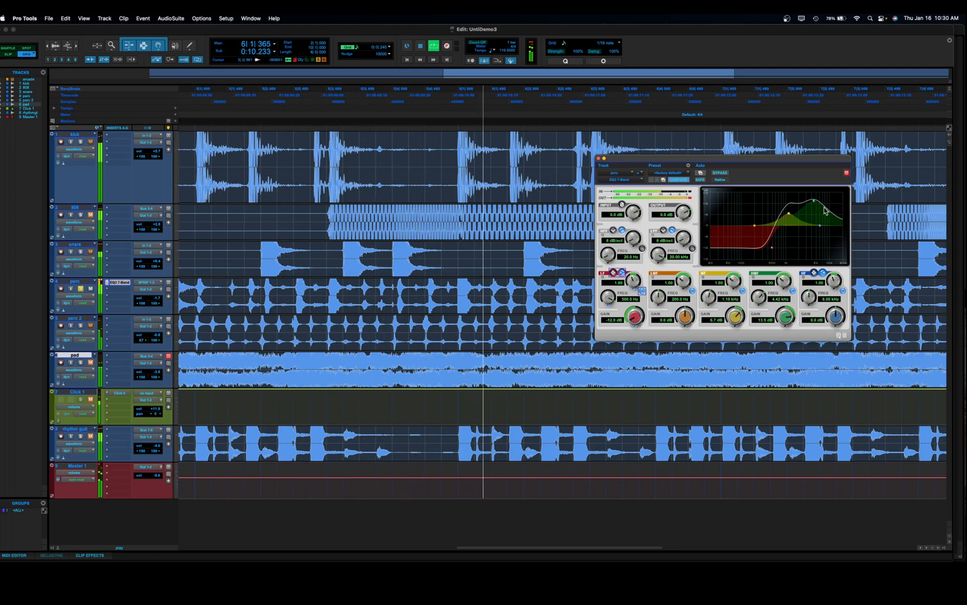
pyautogui.moveTo(816, 202); pyautogui.dragTo(817, 203)
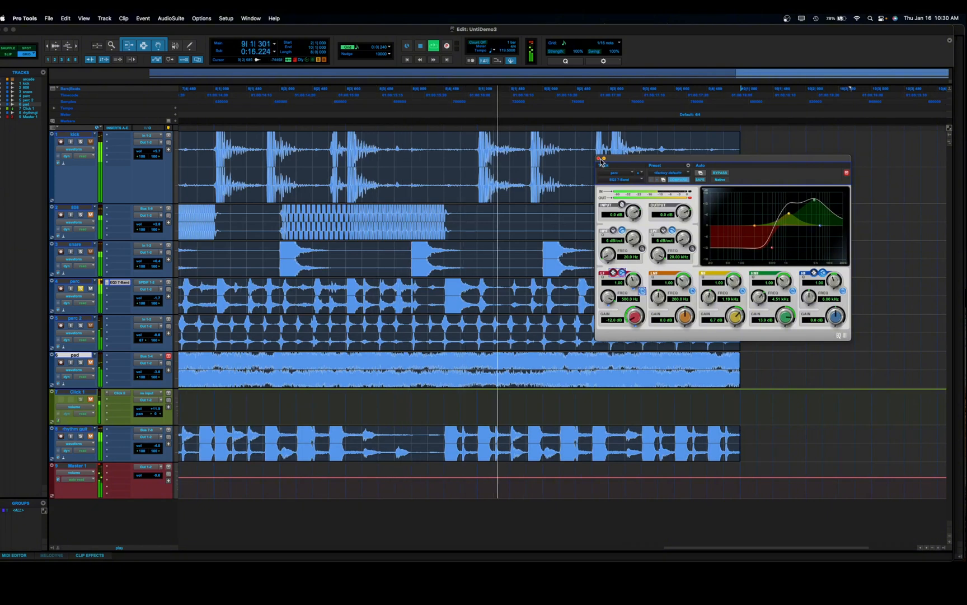
pyautogui.click(599, 159)
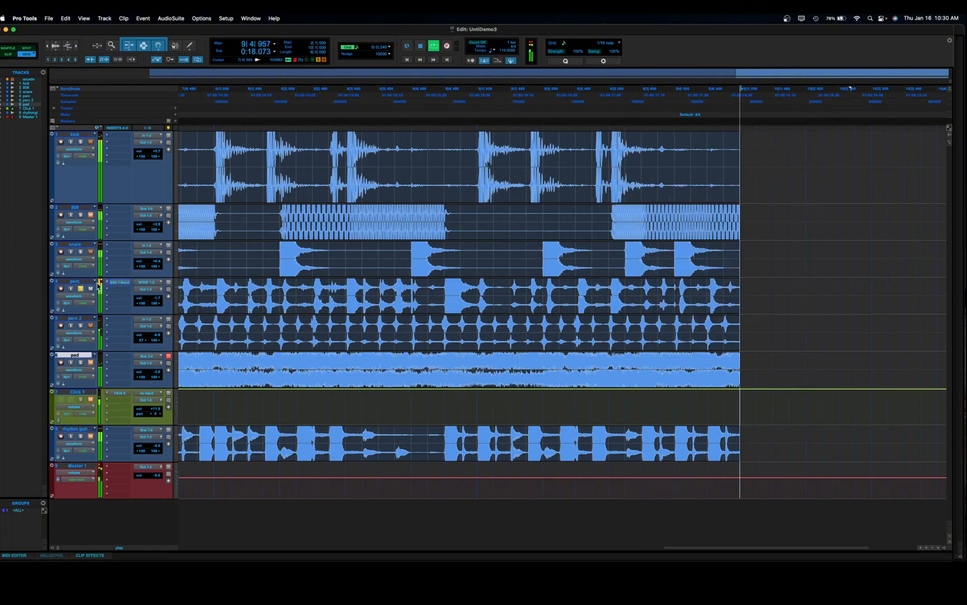
pyautogui.click(80, 289)
pyautogui.click(82, 326)
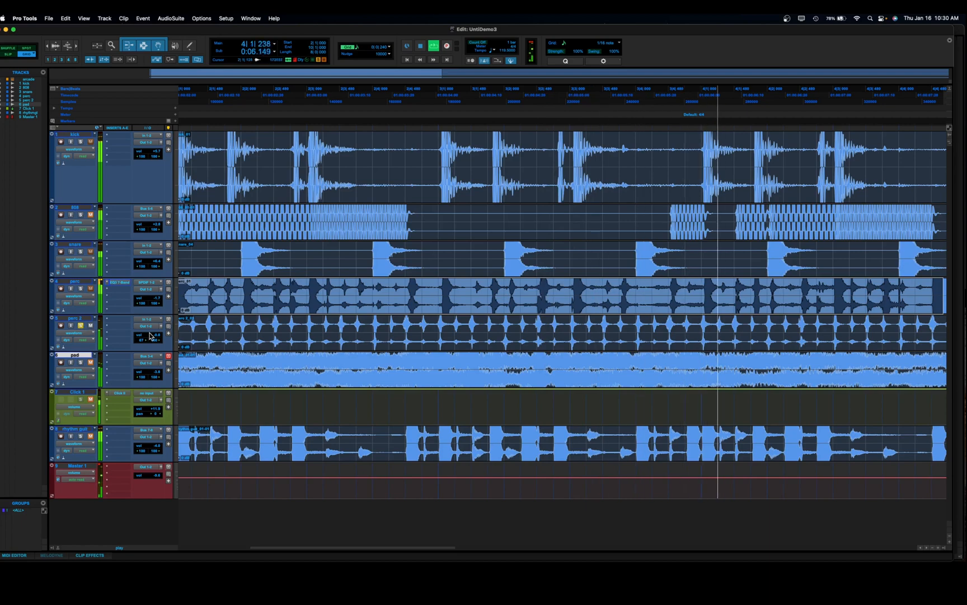
pyautogui.click(111, 322)
pyautogui.moveTo(134, 320)
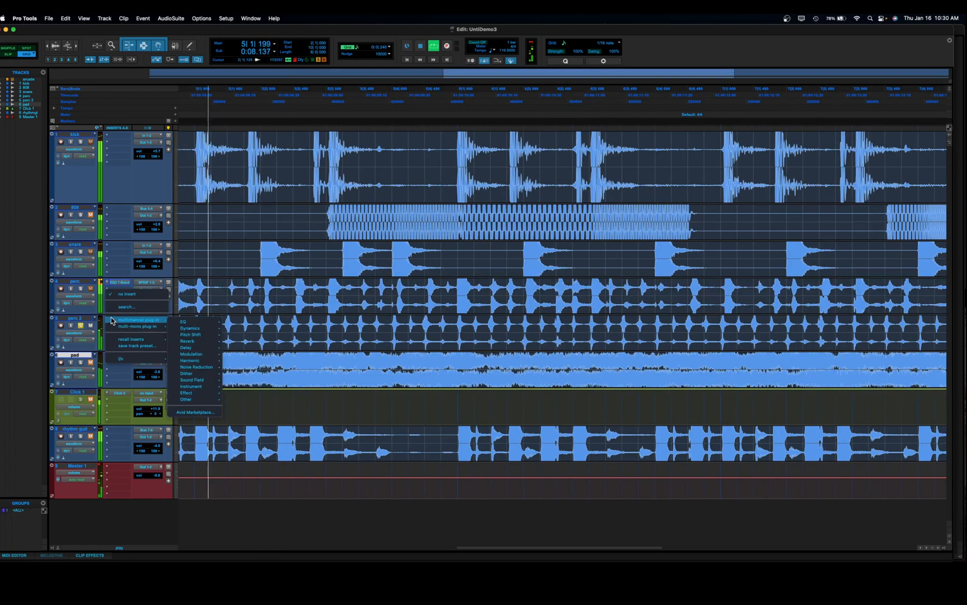
pyautogui.moveTo(185, 321)
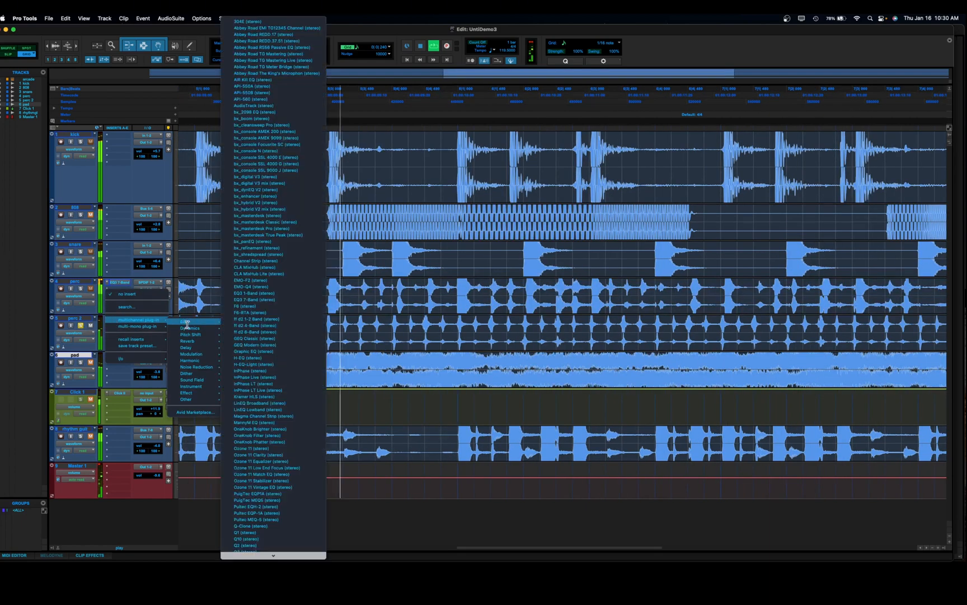
pyautogui.click(261, 300)
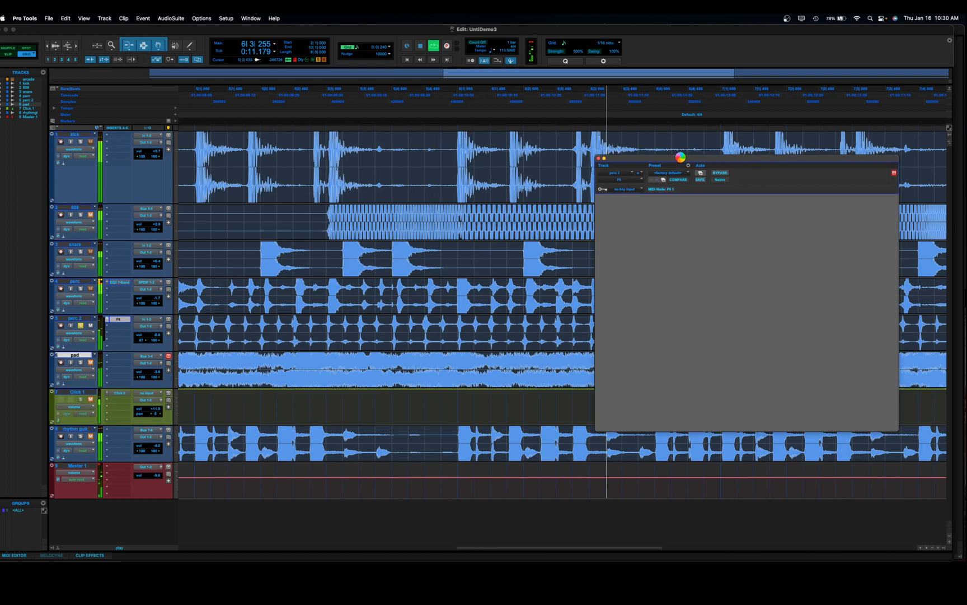
pyautogui.moveTo(680, 158); pyautogui.dragTo(585, 138)
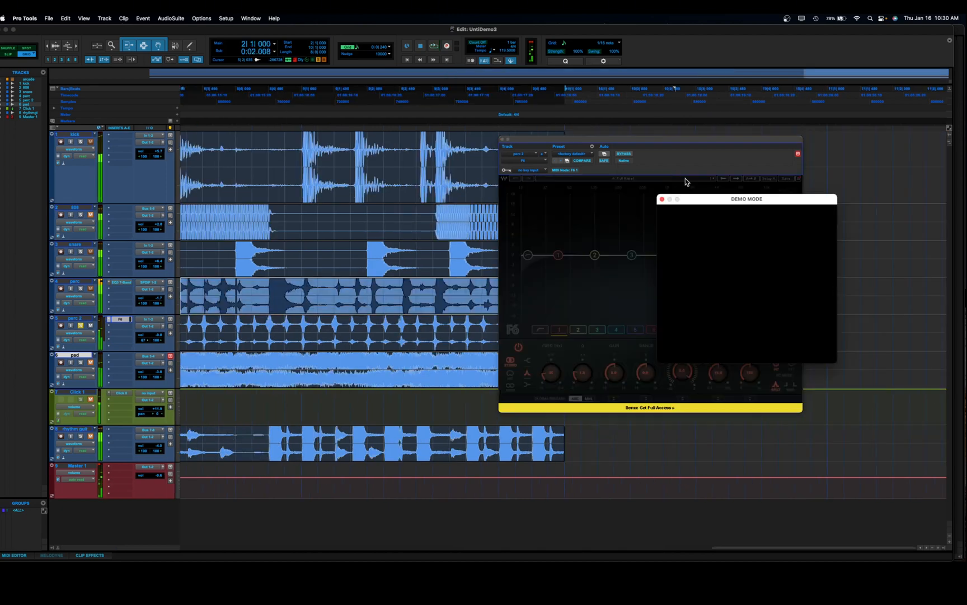
pyautogui.click(662, 199)
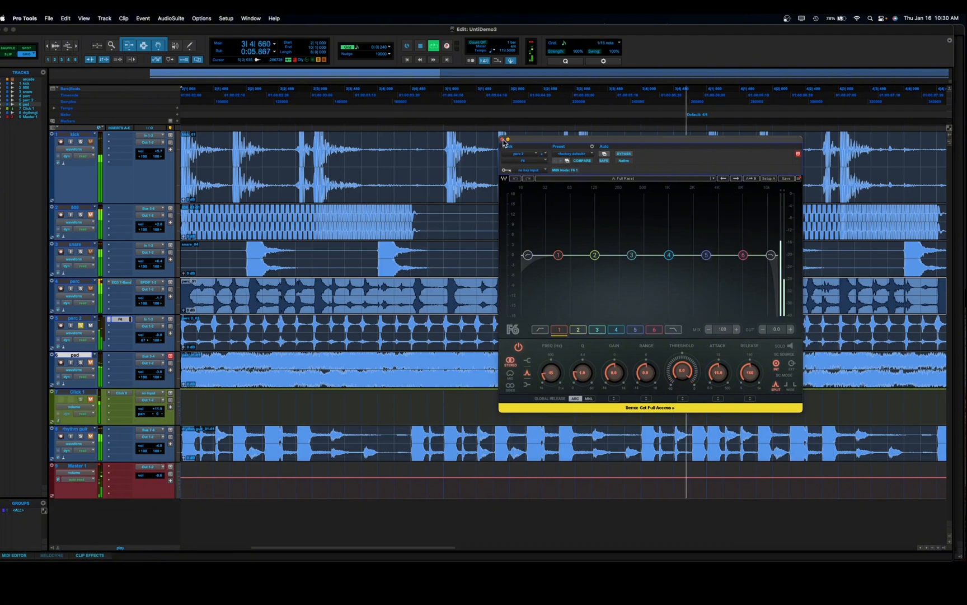
pyautogui.click(503, 140)
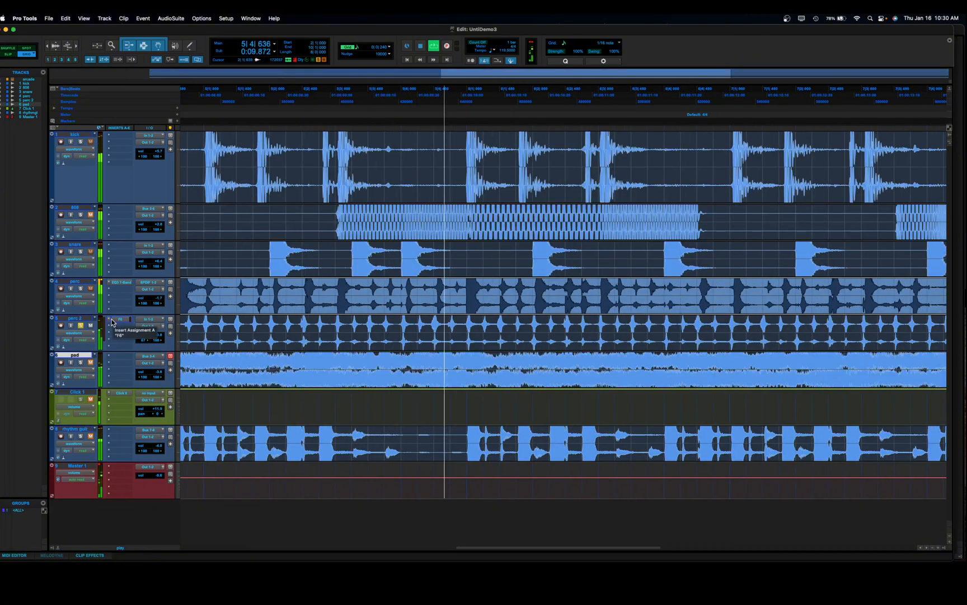
# Replace the F6 plug-in on perc 2's first insert with a stereo EQ3 7-Band
pyautogui.click(110, 322)
pyautogui.moveTo(140, 319)
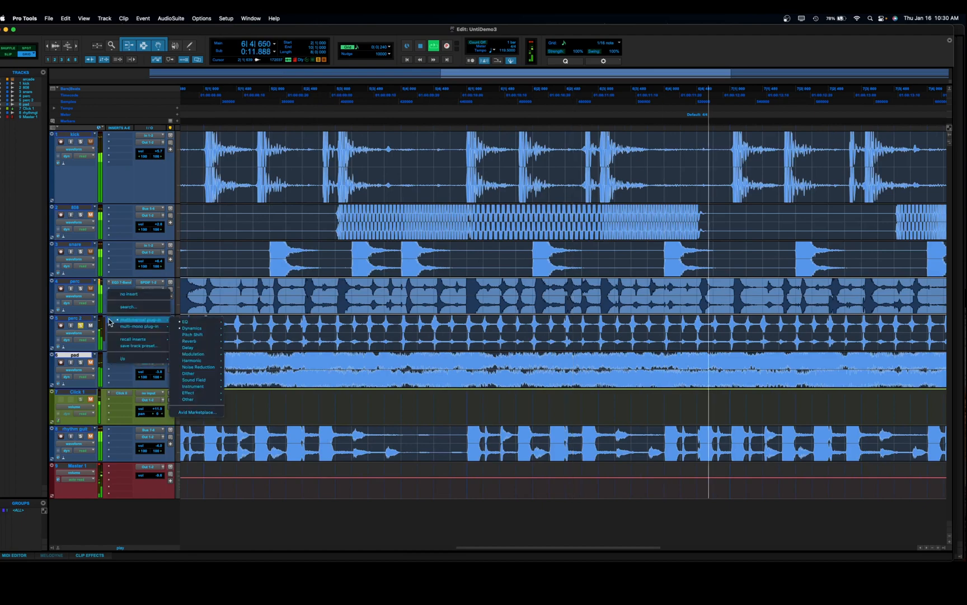
pyautogui.moveTo(186, 321)
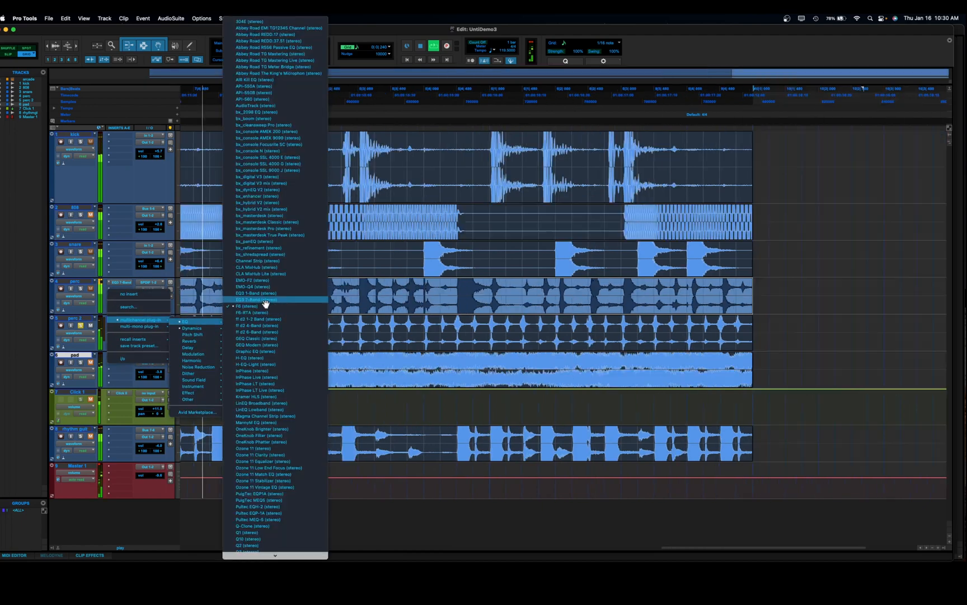
pyautogui.click(265, 299)
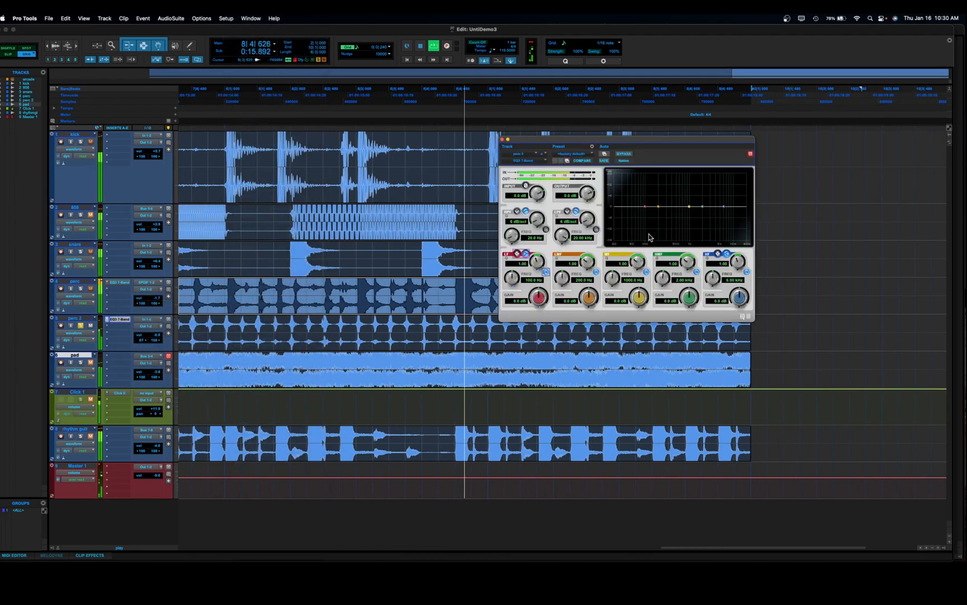
# Shape perc 2's EQ with a 500 Hz low cut, a mid boost near 2 kHz, and a high-band cut of about 5 dB near 4.5 kHz
pyautogui.moveTo(690, 208); pyautogui.dragTo(665, 225)
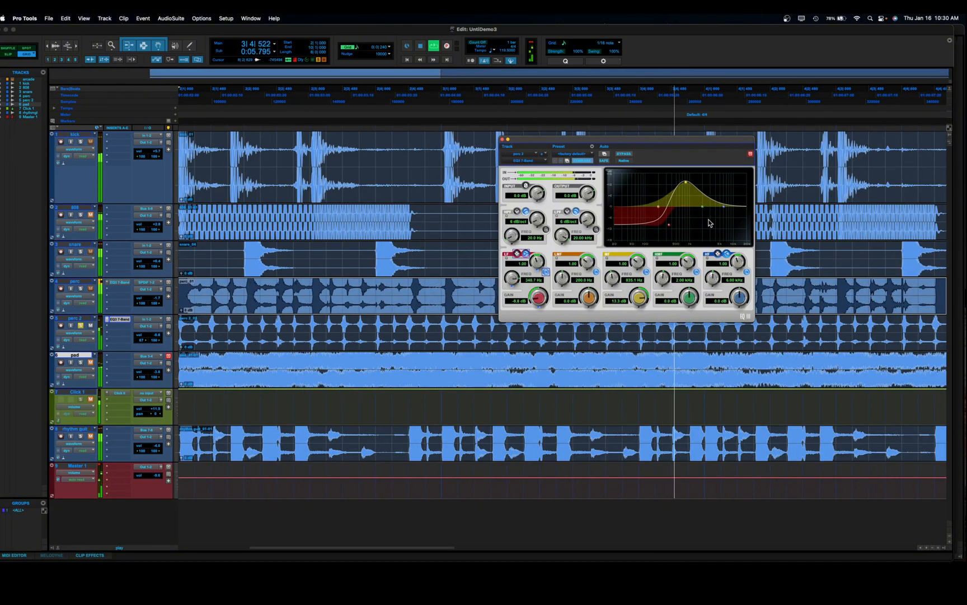
pyautogui.moveTo(689, 187); pyautogui.dragTo(704, 184)
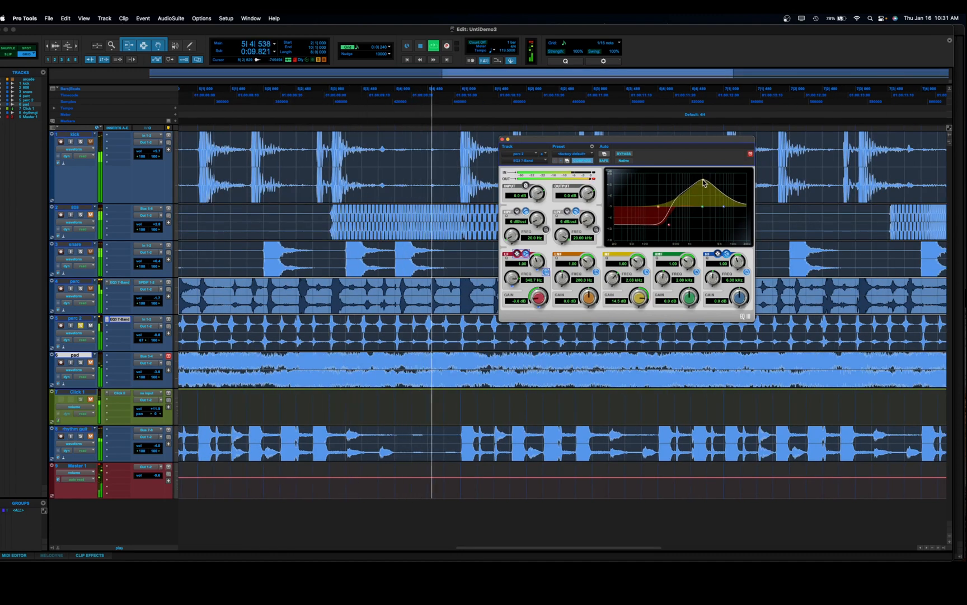
pyautogui.moveTo(667, 225); pyautogui.dragTo(676, 227)
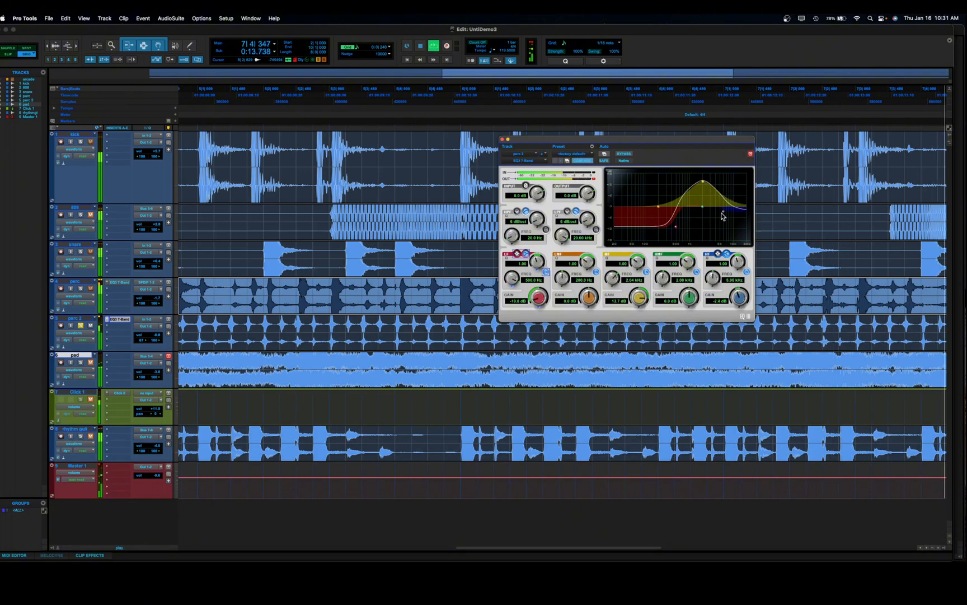
pyautogui.moveTo(724, 207); pyautogui.dragTo(718, 216)
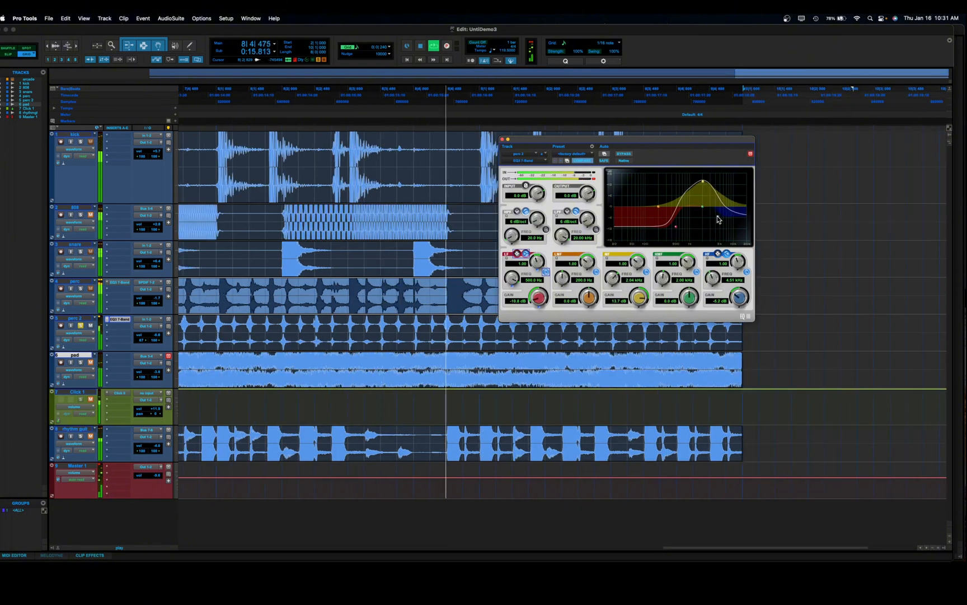
pyautogui.click(502, 139)
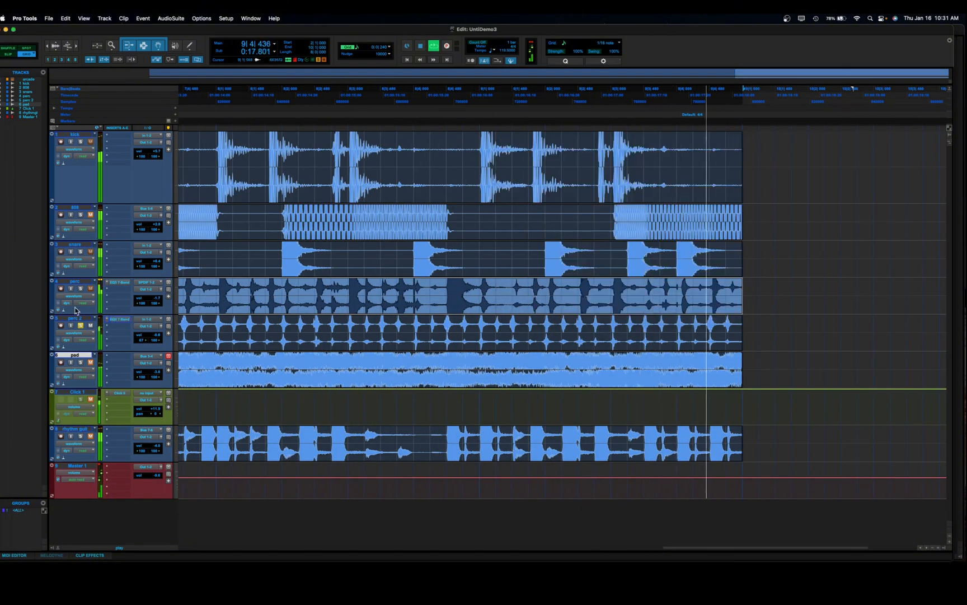
# Audition perc in solo and clear the solo, bring perc's left pan in to about 57, and adjust perc 2's right pan during playback
pyautogui.click(81, 289)
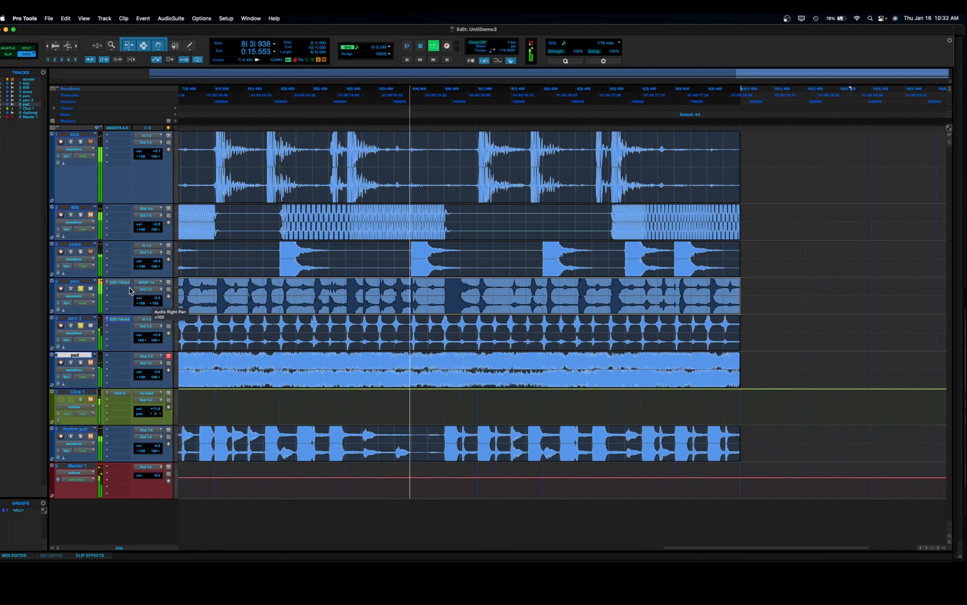
pyautogui.click(79, 288)
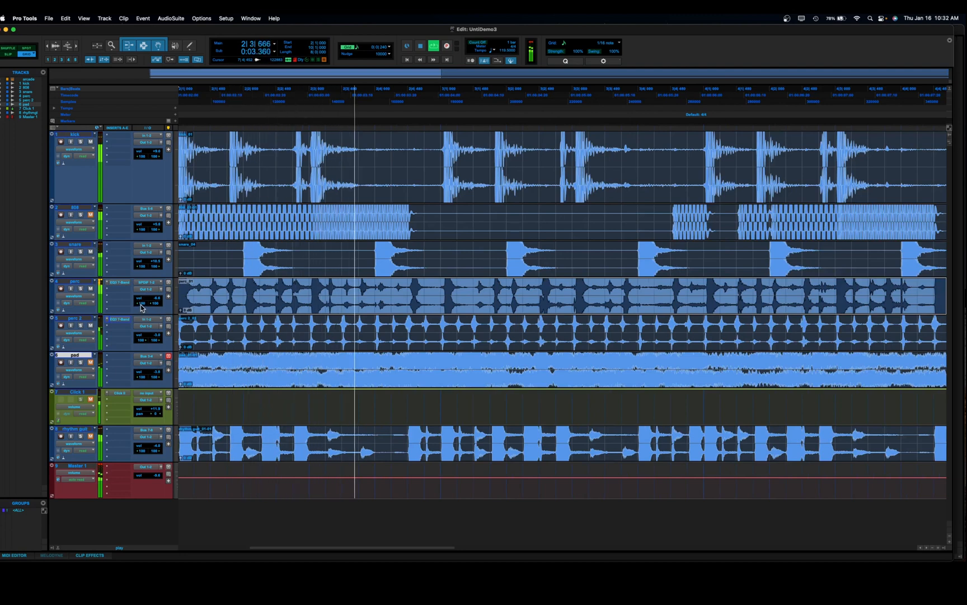
pyautogui.moveTo(141, 305); pyautogui.dragTo(145, 305)
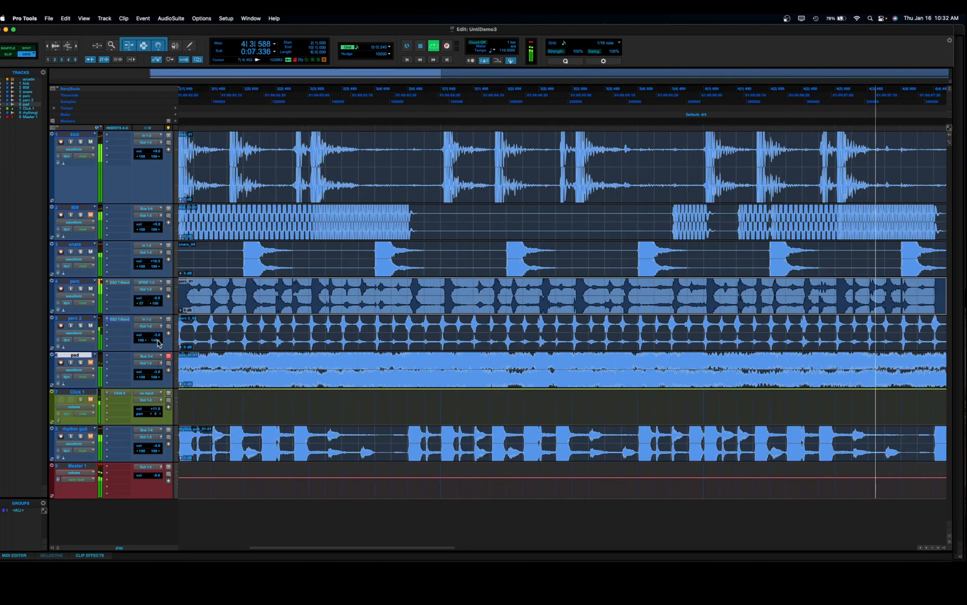
pyautogui.moveTo(158, 344); pyautogui.dragTo(152, 342)
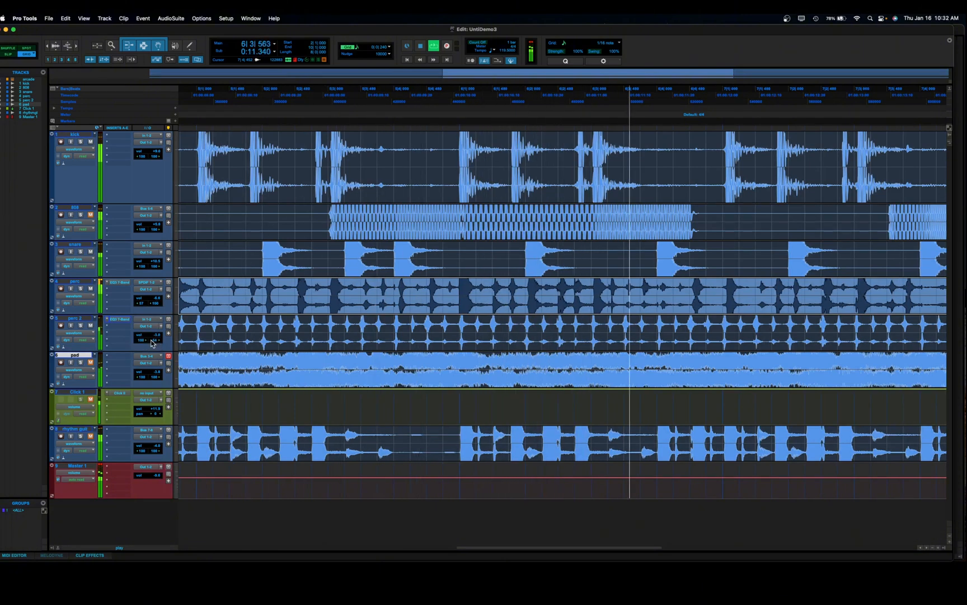